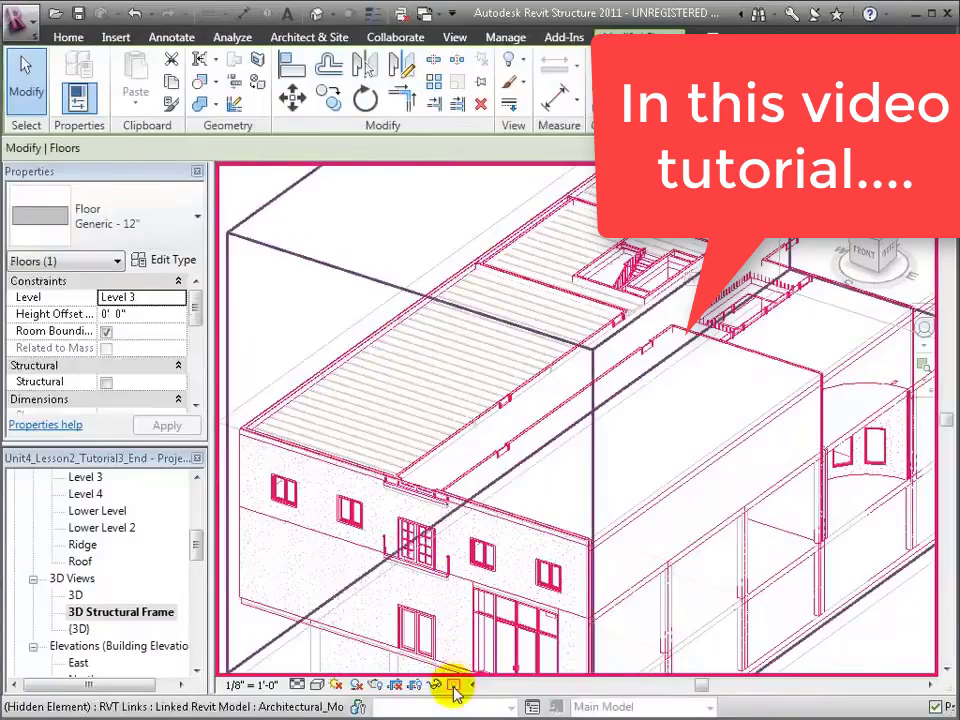
# - Stop revealing hidden elements and change the Level 3 floor's type to Plywood floor
pyautogui.click(453, 686)
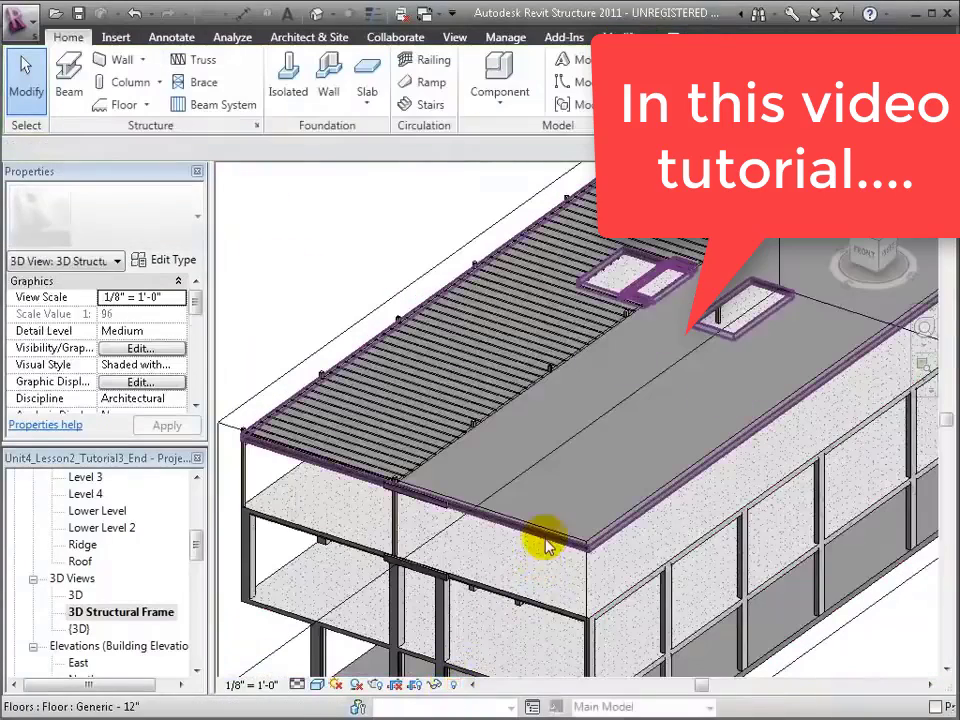
pyautogui.click(550, 541)
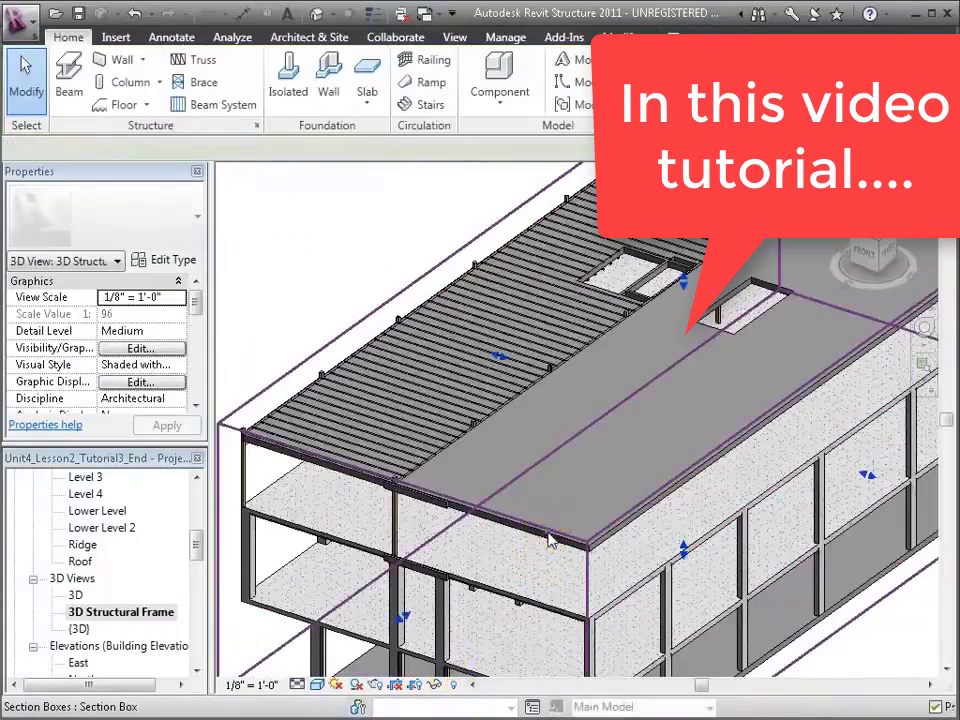
pyautogui.click(599, 555)
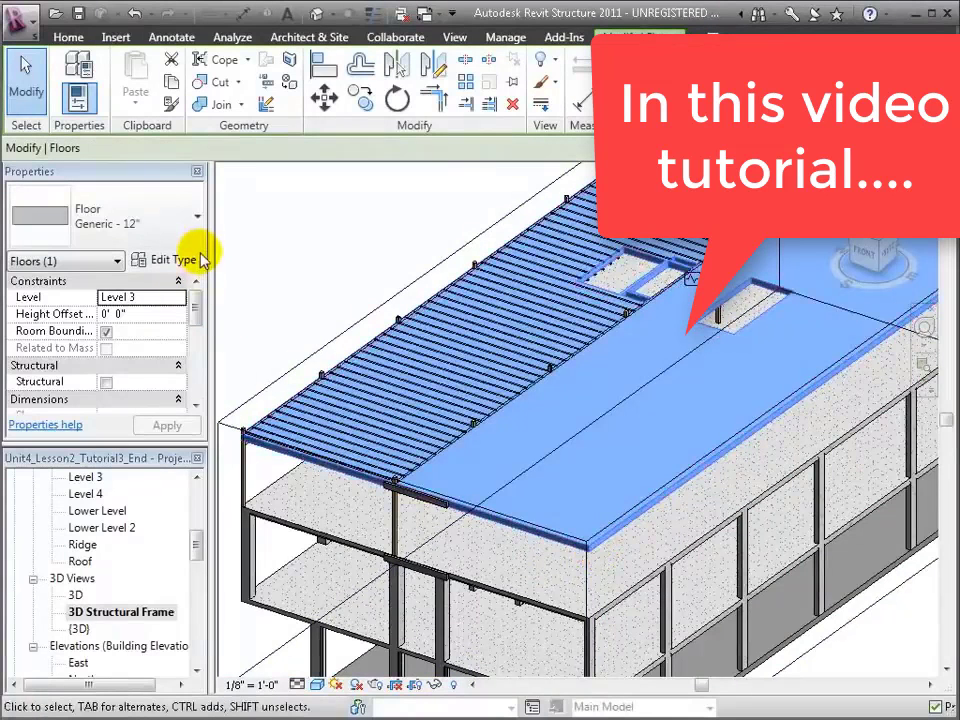
pyautogui.click(195, 218)
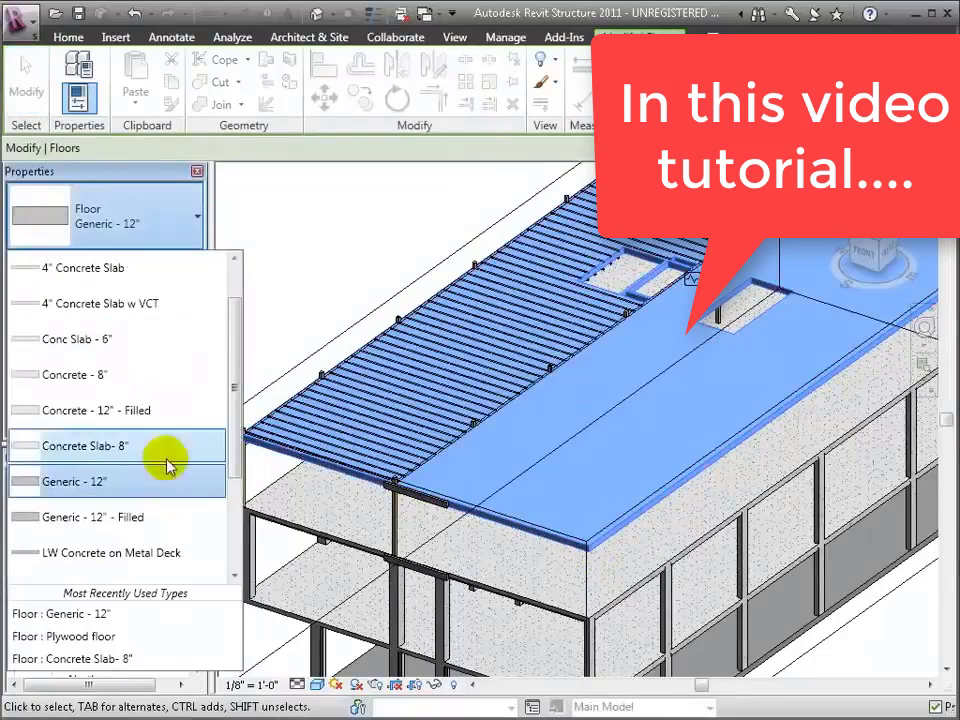
pyautogui.scroll(-2, 178, 495)
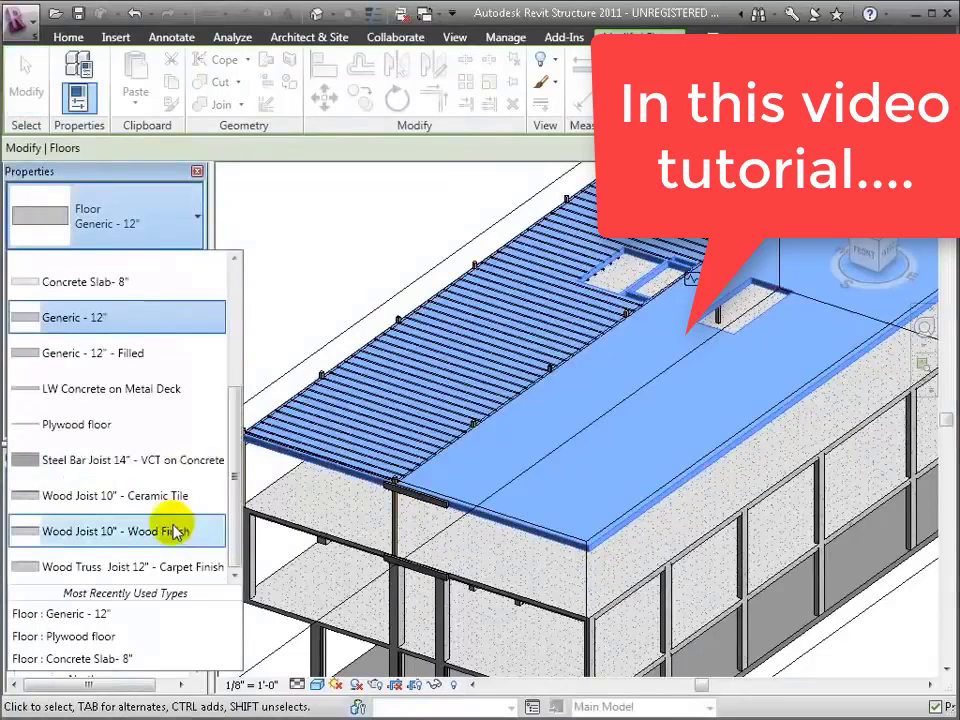
pyautogui.click(180, 436)
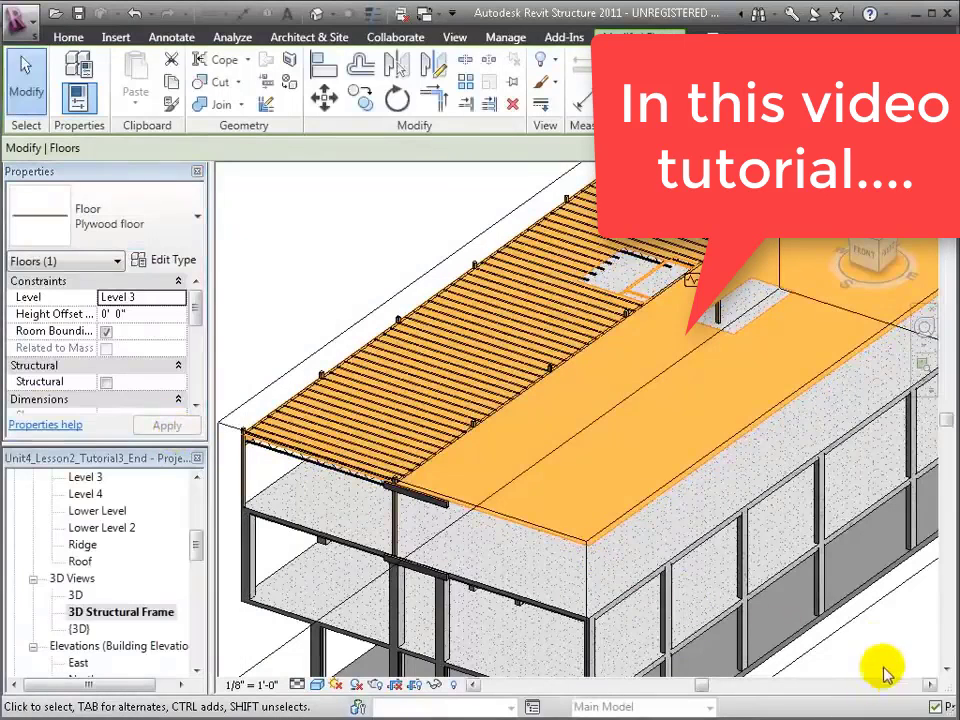
pyautogui.click(875, 651)
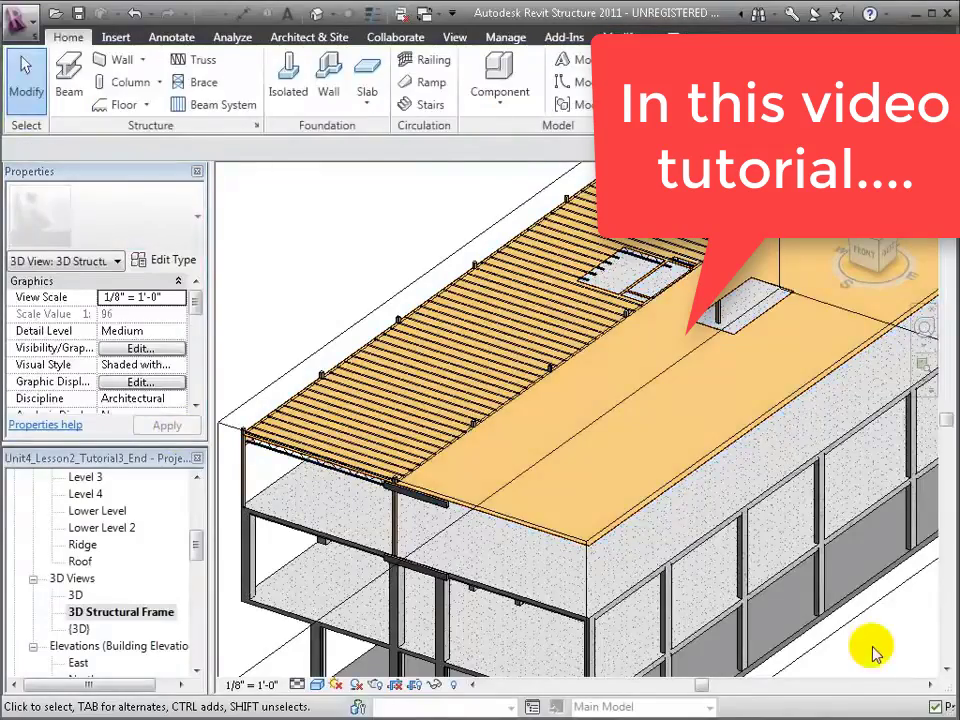
pyautogui.scroll(5, 450, 543)
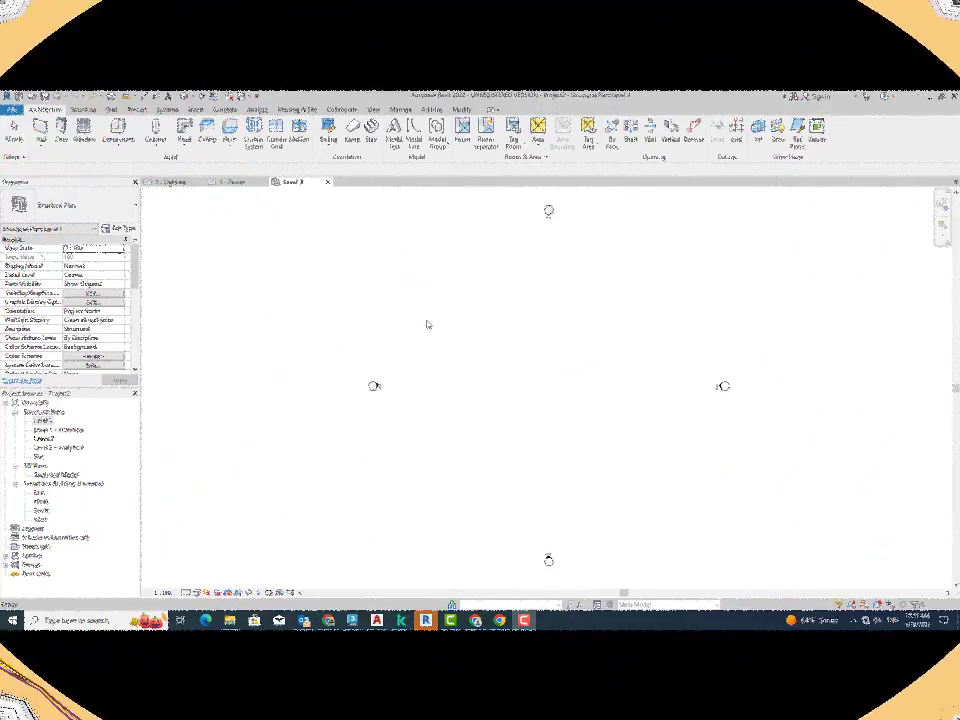
# - Place the first vertical grid line in the Level 2 structural plan, east of the West elevation marker
pyautogui.moveTo(574, 371); pyautogui.dragTo(504, 422, button='middle')
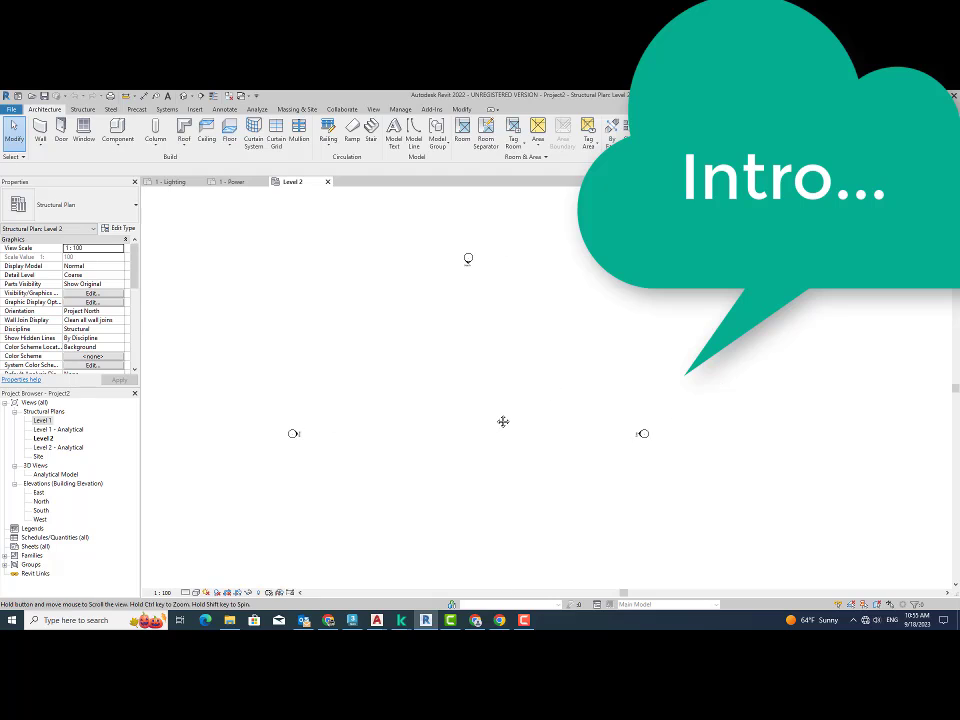
pyautogui.scroll(2, 451, 373)
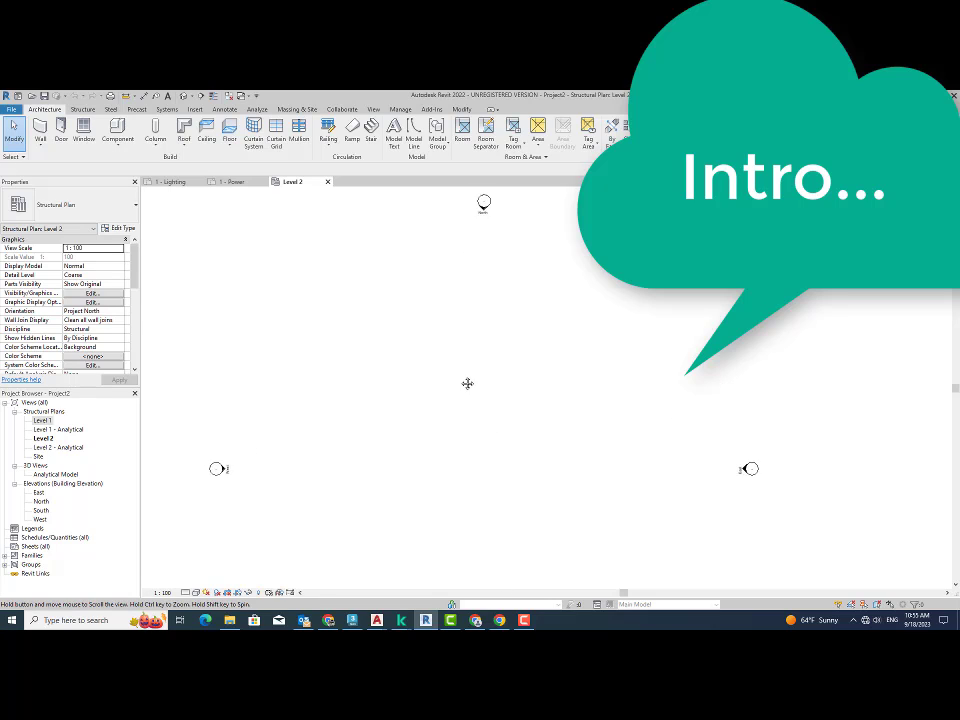
pyautogui.moveTo(467, 384); pyautogui.dragTo(475, 406, button='middle')
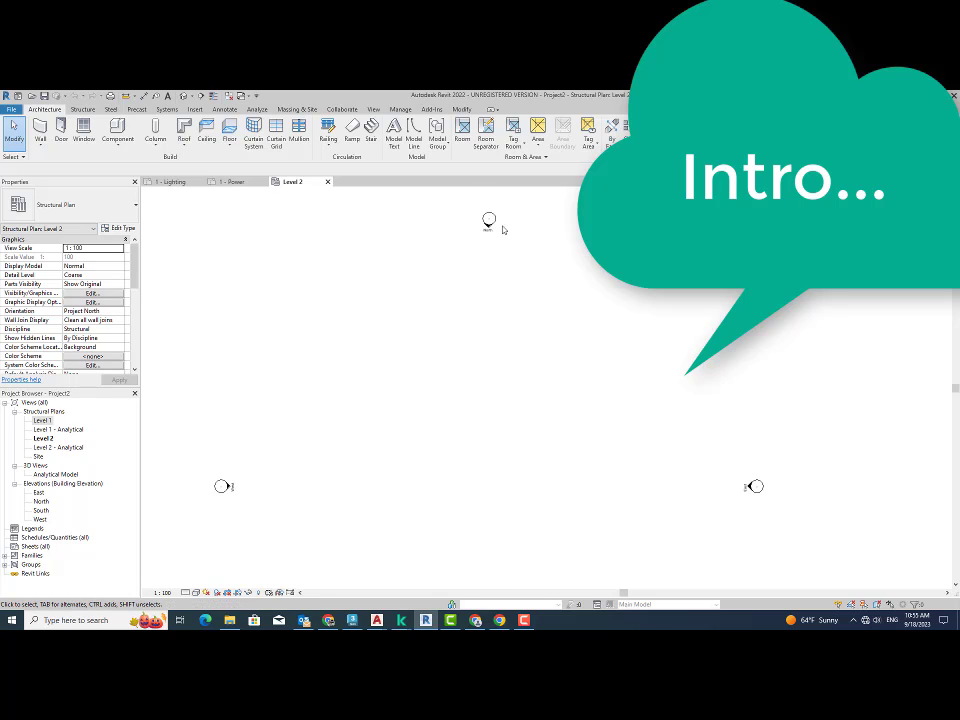
pyautogui.click(40, 421)
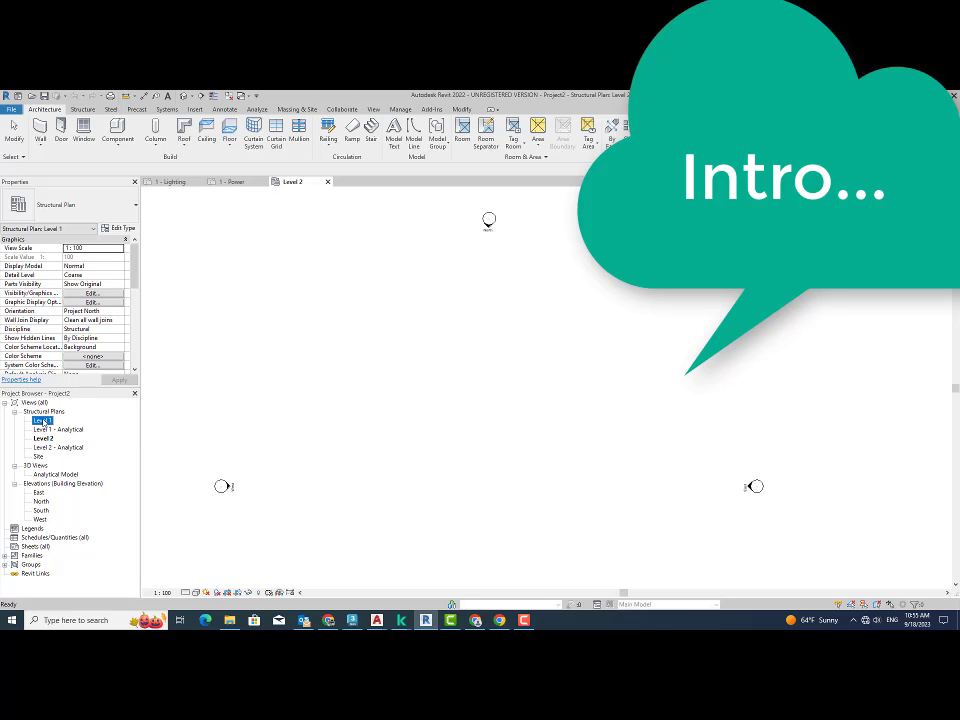
pyautogui.click(85, 109)
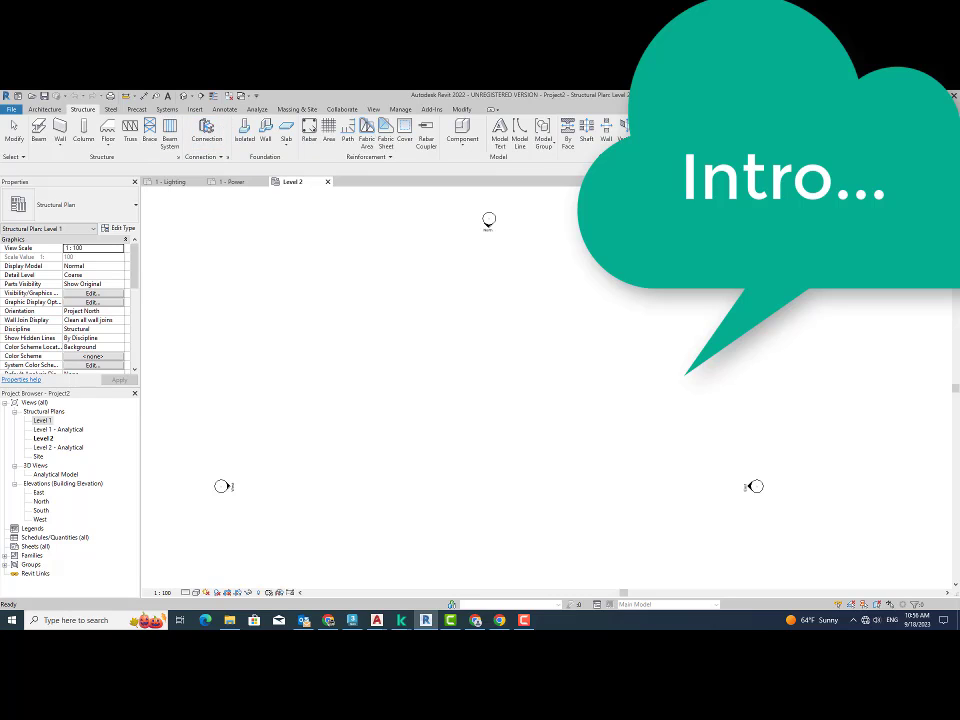
pyautogui.press('g')
pyautogui.press('r')
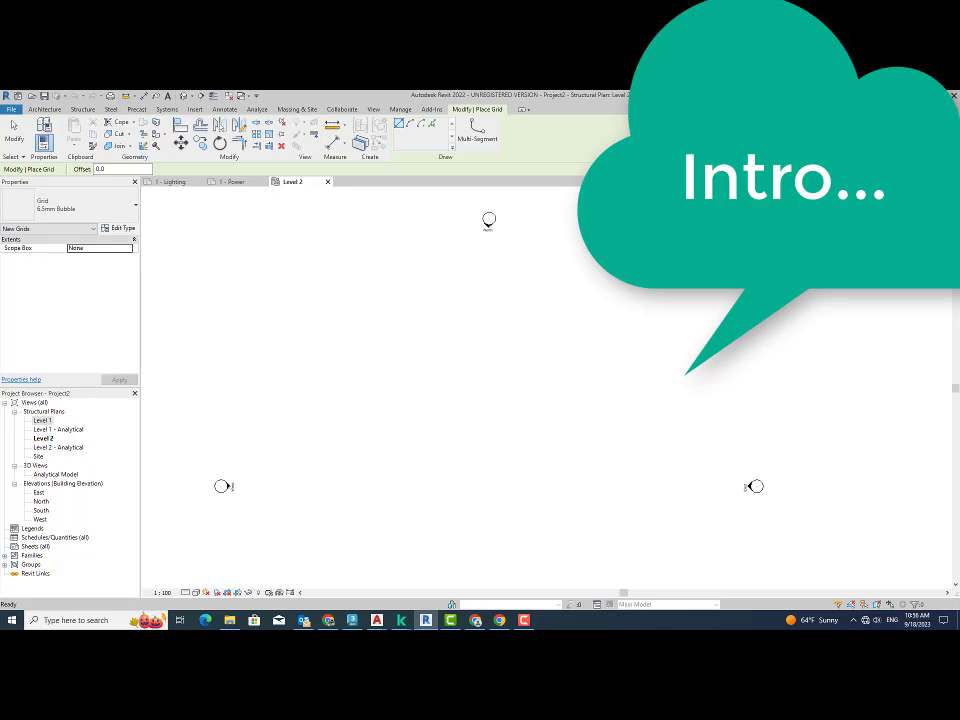
pyautogui.click(330, 464)
pyautogui.click(328, 309)
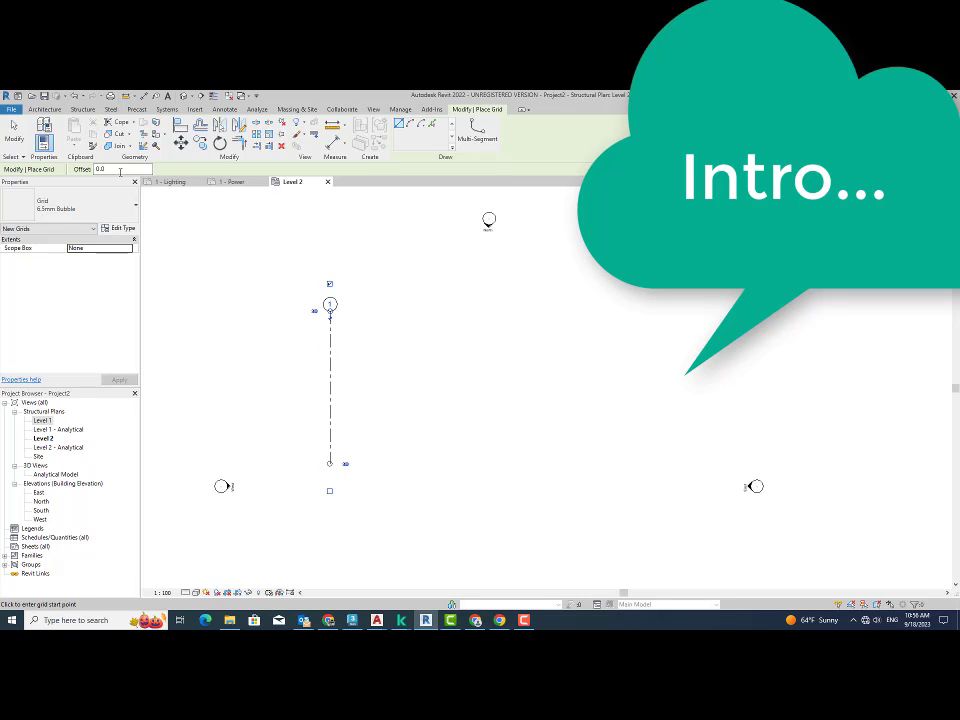
pyautogui.rightClick(350, 288)
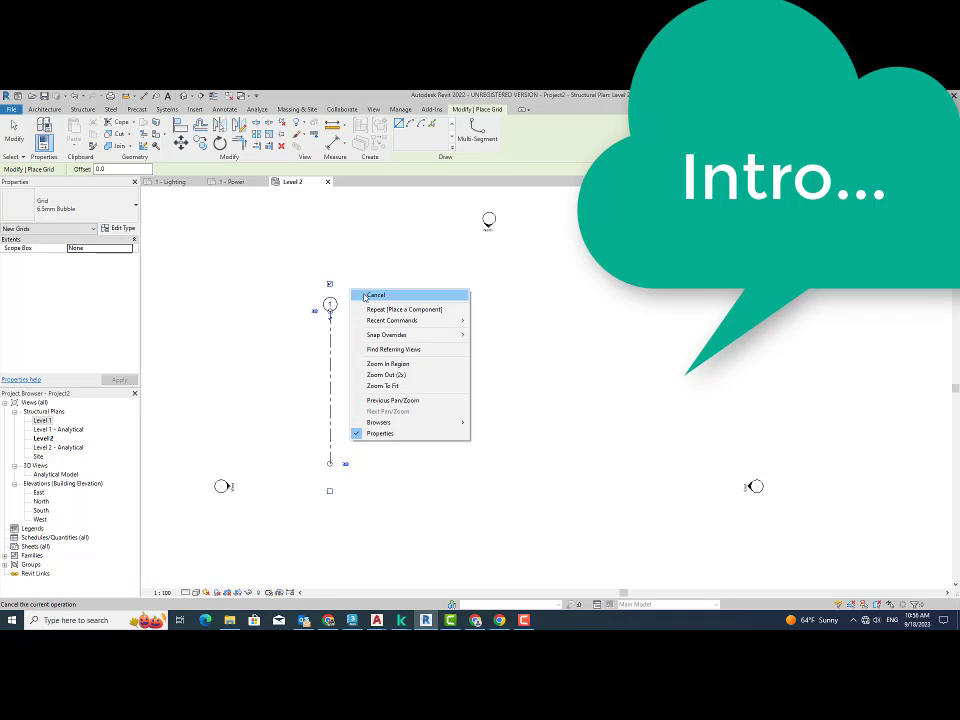
pyautogui.click(365, 296)
pyautogui.rightClick(375, 313)
pyautogui.click(380, 319)
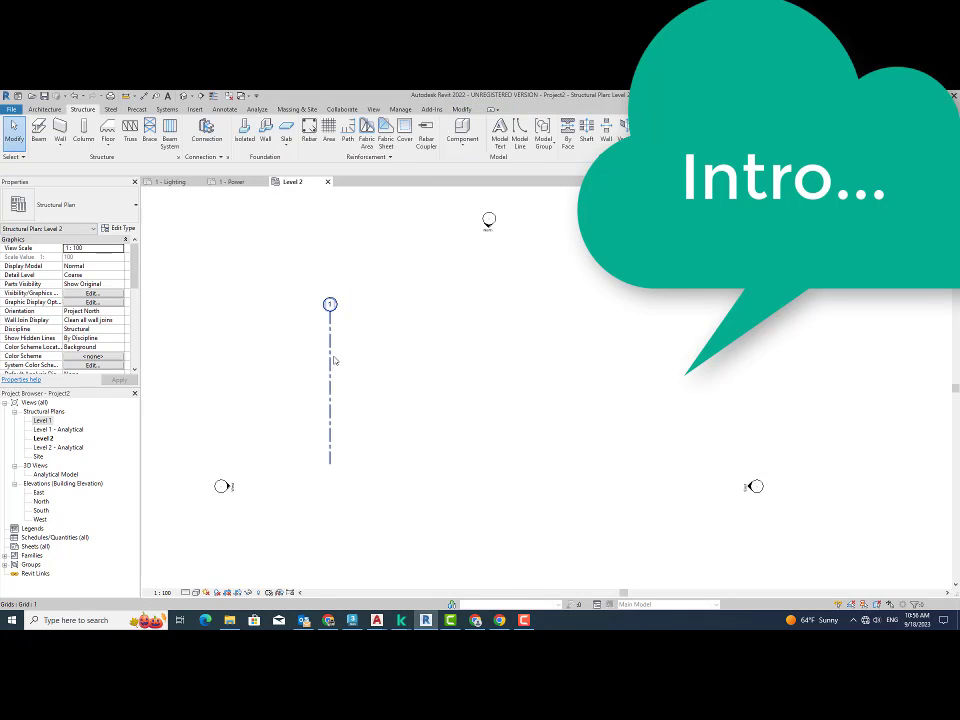
# - Place a second vertical grid line 4000 east of grid 1, with its ends aligned to that grid
pyautogui.click(333, 361)
pyautogui.press('g')
pyautogui.press('r')
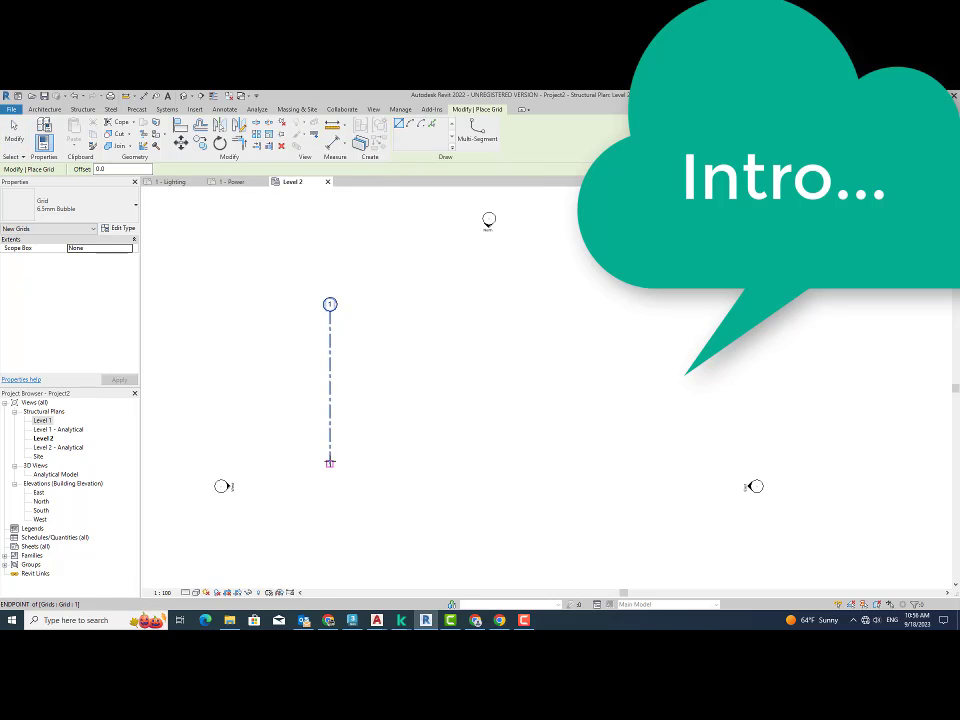
pyautogui.click(371, 463)
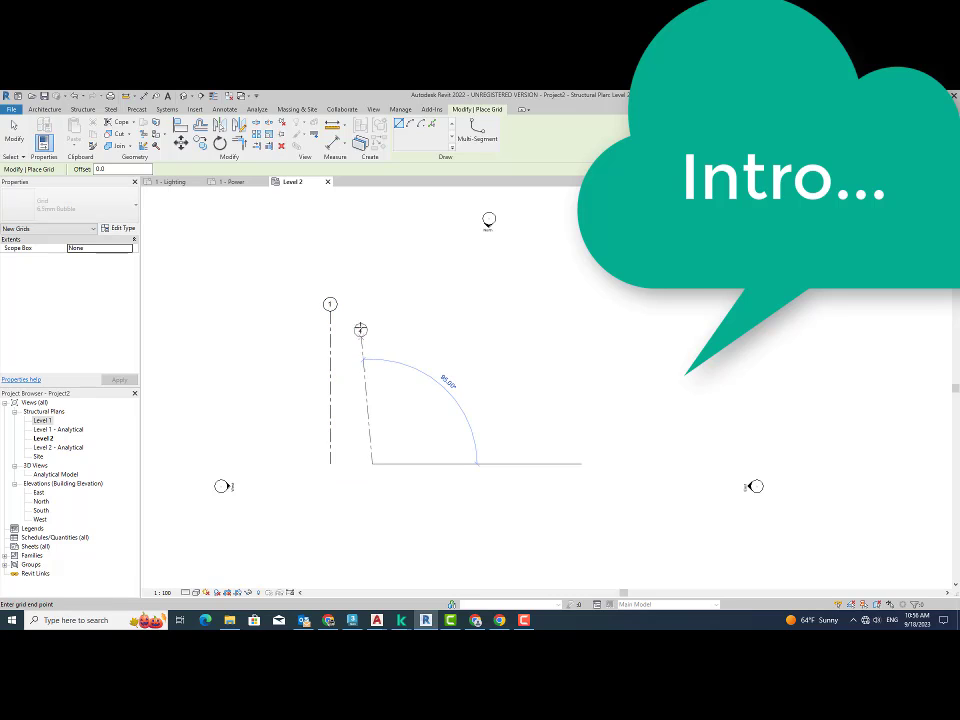
pyautogui.click(371, 304)
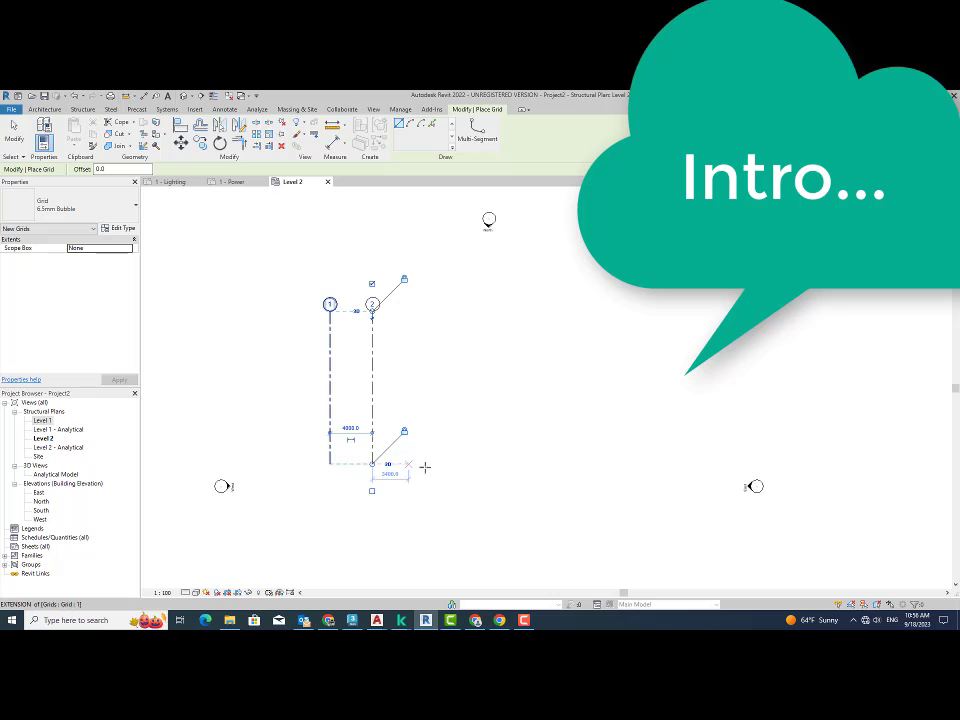
# - Place a third vertical grid line aligned with the others and set its spacing from grid 2 to 6800
pyautogui.click(432, 464)
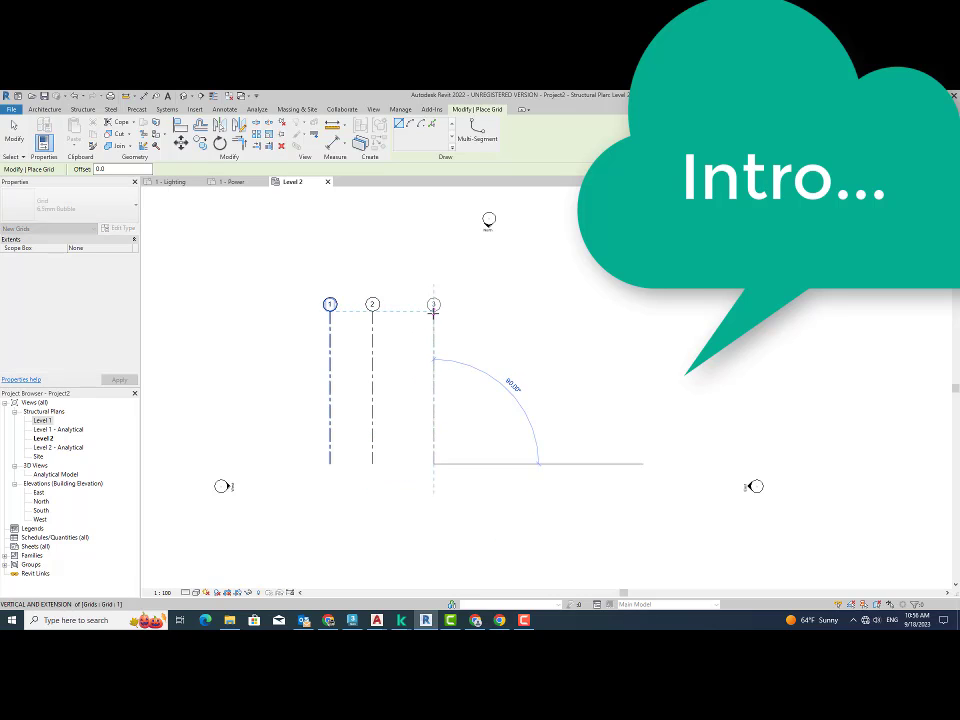
pyautogui.click(433, 310)
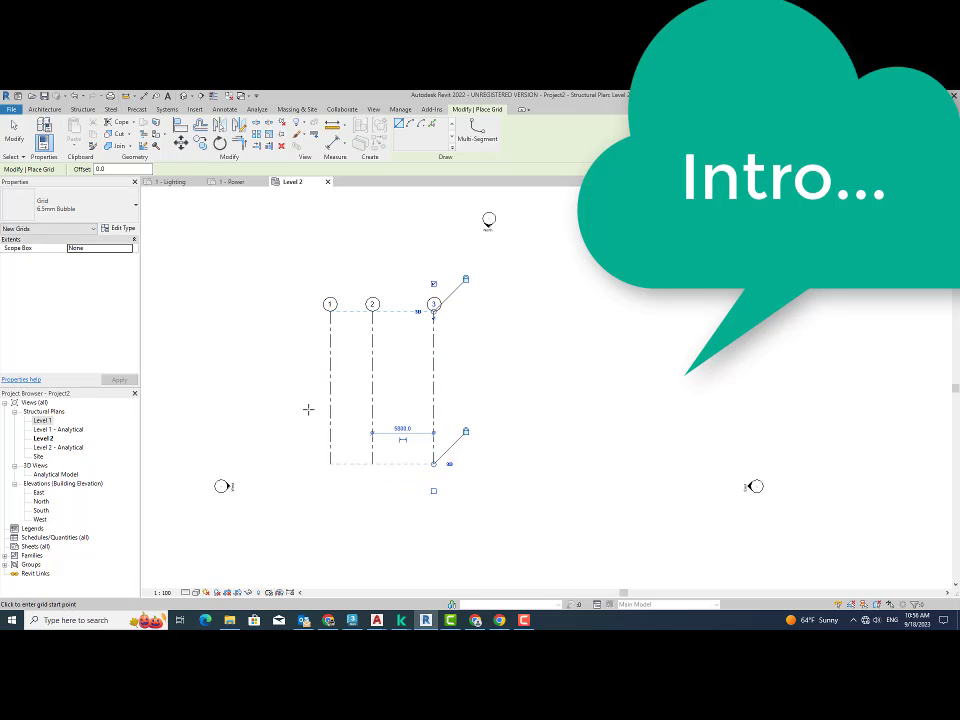
pyautogui.click(402, 428)
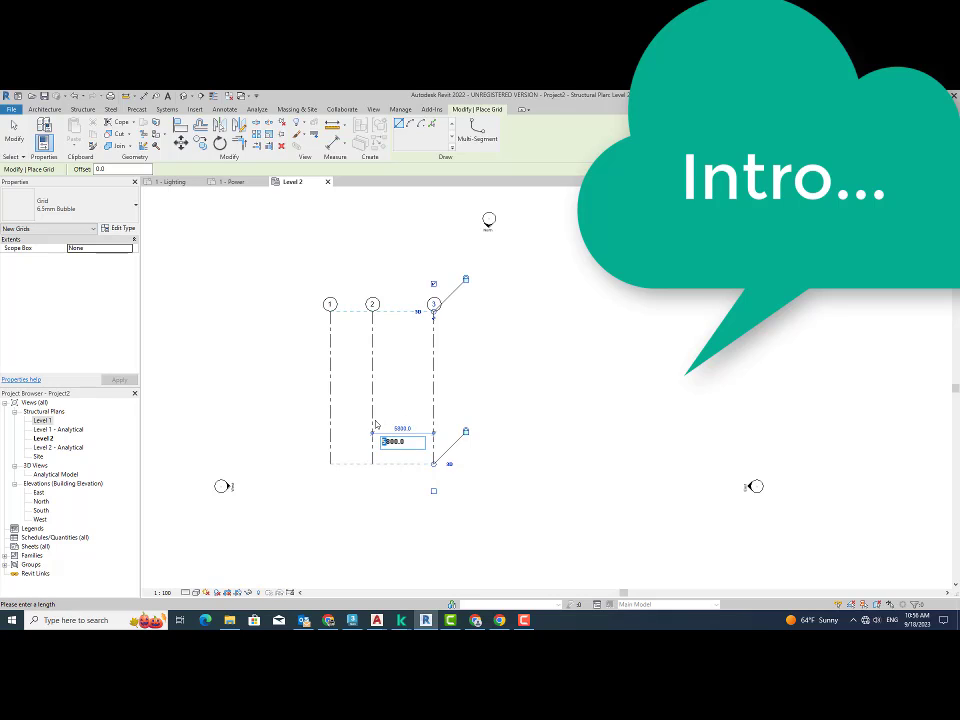
pyautogui.press('Return')
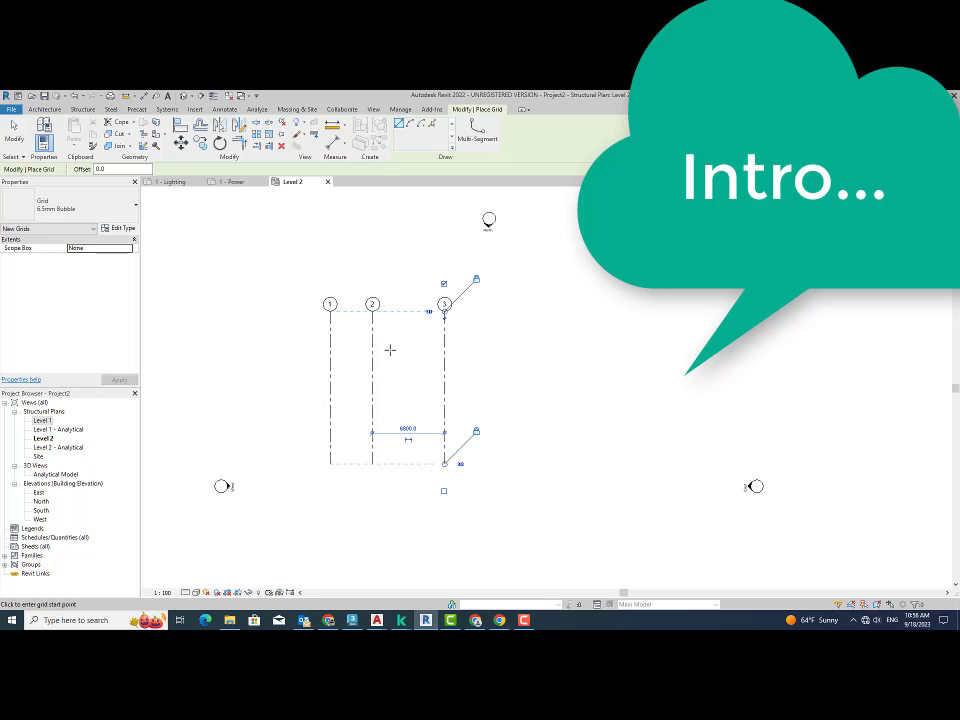
# - Place a horizontal grid line across the lower ends of the three vertical grids and name it A
pyautogui.click(300, 442)
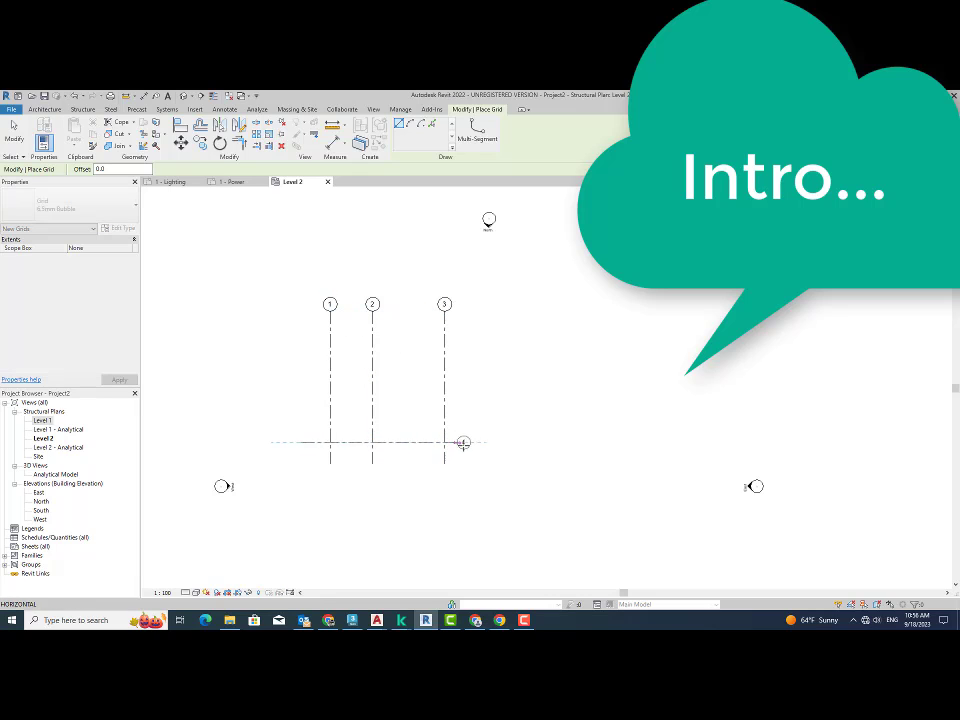
pyautogui.click(492, 442)
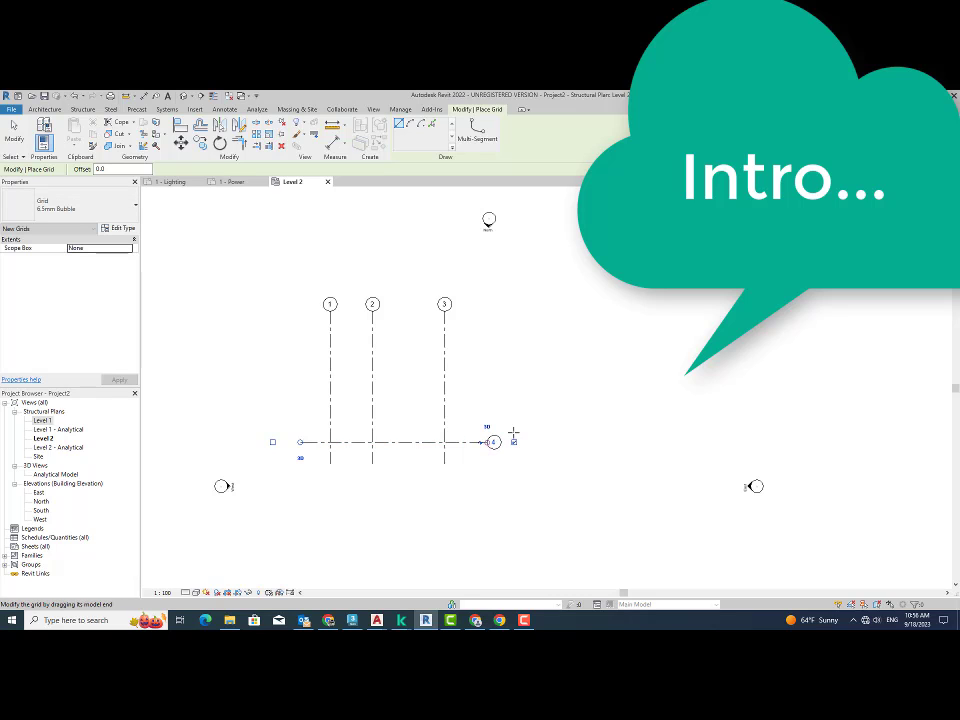
pyautogui.click(493, 442)
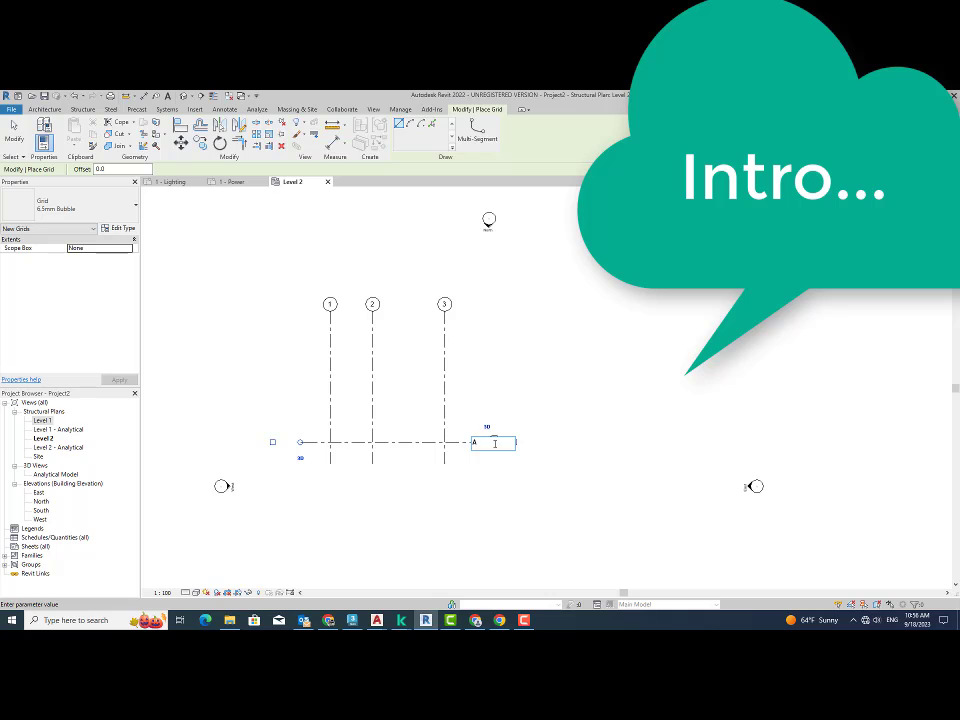
pyautogui.write('A')
pyautogui.press('Return')
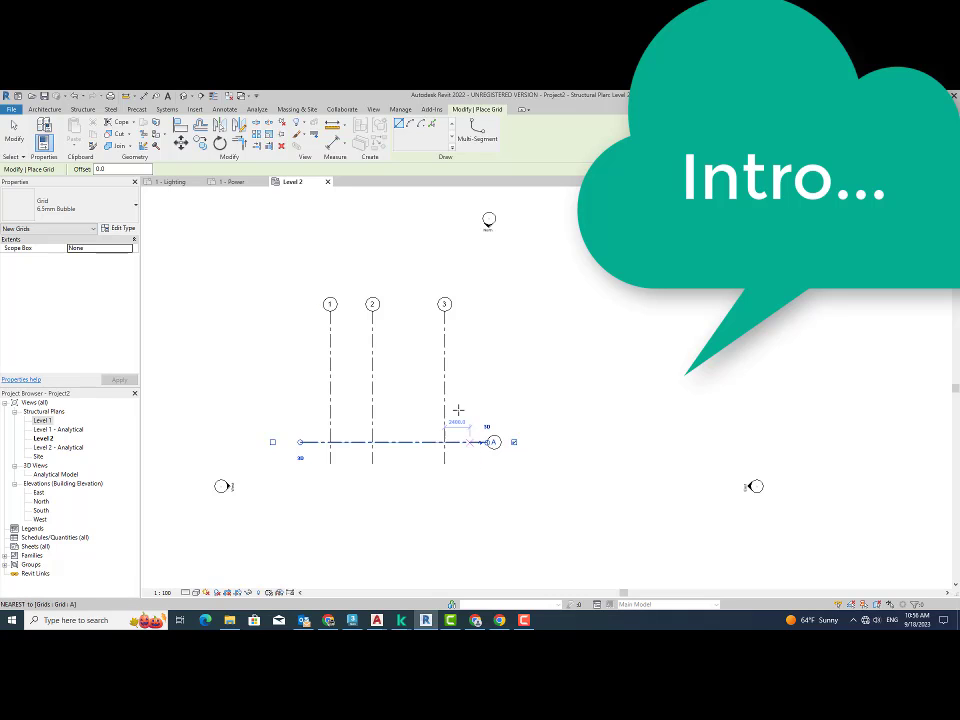
pyautogui.rightClick(326, 210)
pyautogui.click(354, 221)
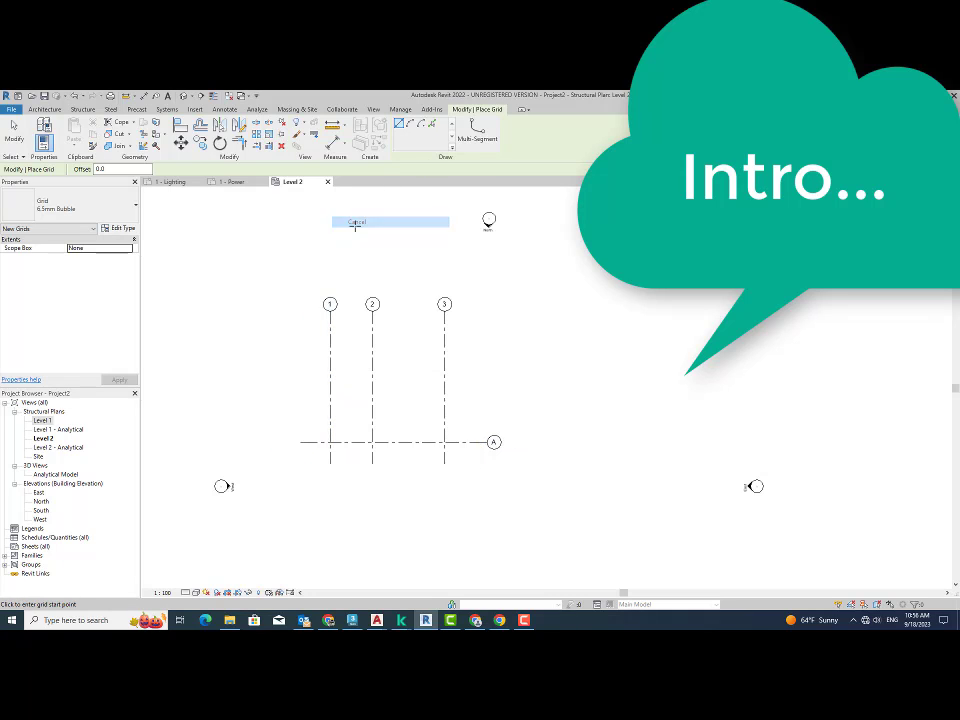
pyautogui.rightClick(371, 234)
pyautogui.click(402, 241)
# - Place two more horizontal grid lines aligned with grid A, the first about 3300 north of it and the second farther north
pyautogui.click(466, 443)
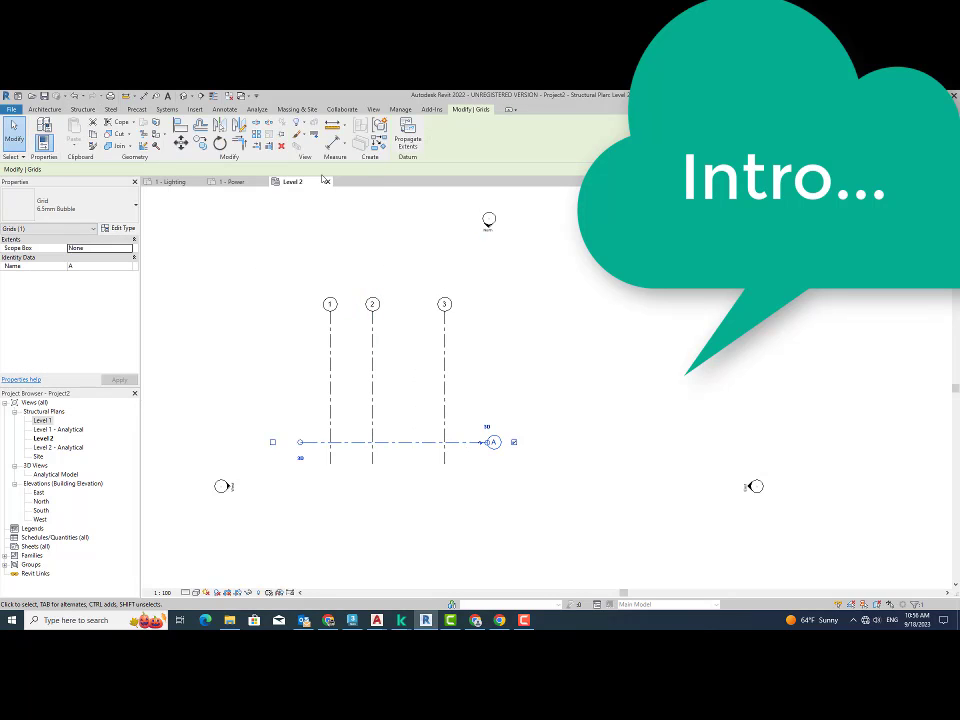
pyautogui.click(381, 143)
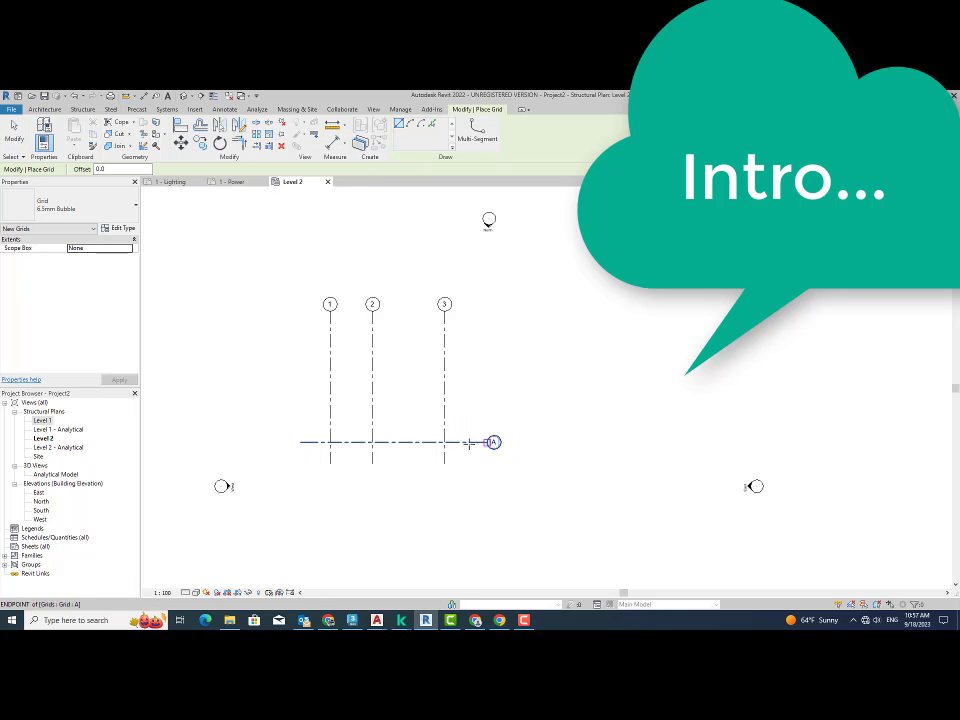
pyautogui.click(300, 408)
pyautogui.click(490, 407)
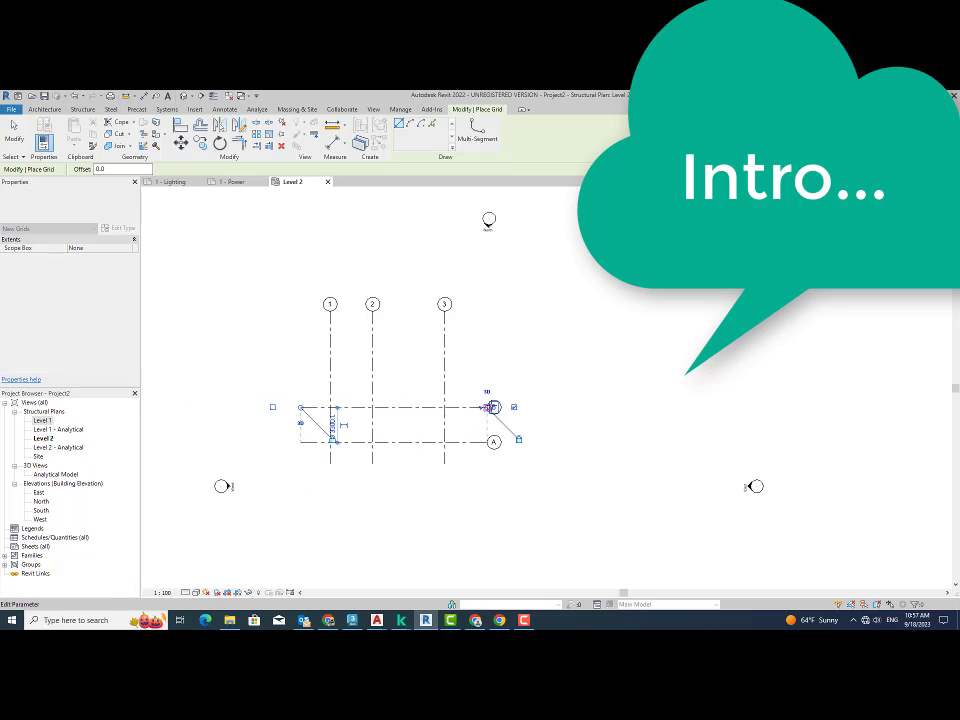
pyautogui.click(300, 340)
pyautogui.click(489, 340)
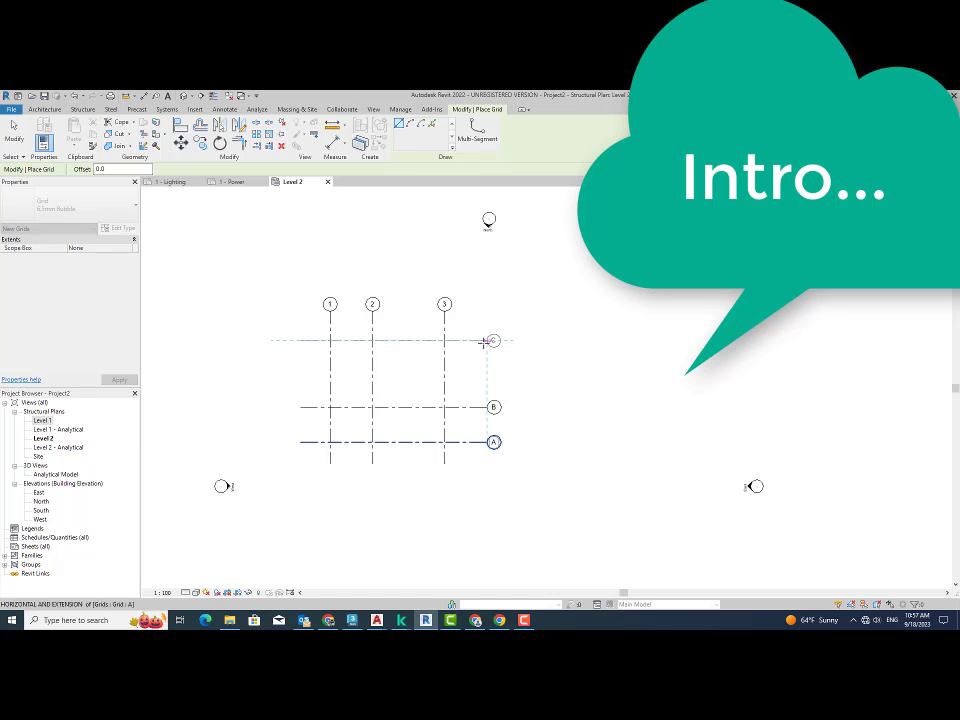
pyautogui.press('Escape')
pyautogui.press('Escape')
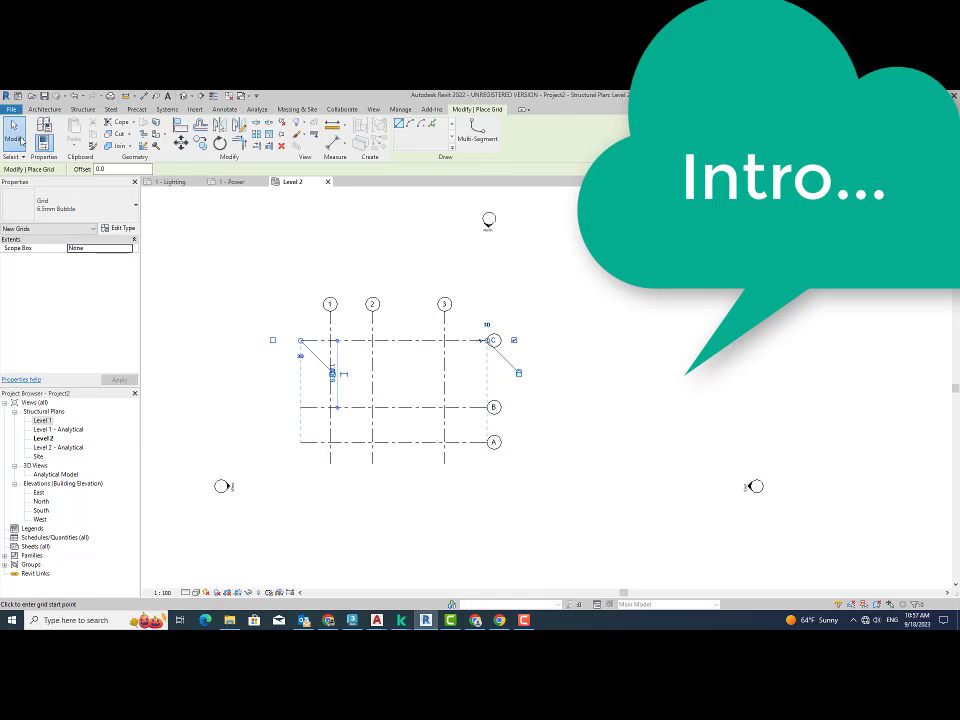
pyautogui.scroll(2, 419, 376)
pyautogui.moveTo(418, 379); pyautogui.dragTo(471, 407, button='middle')
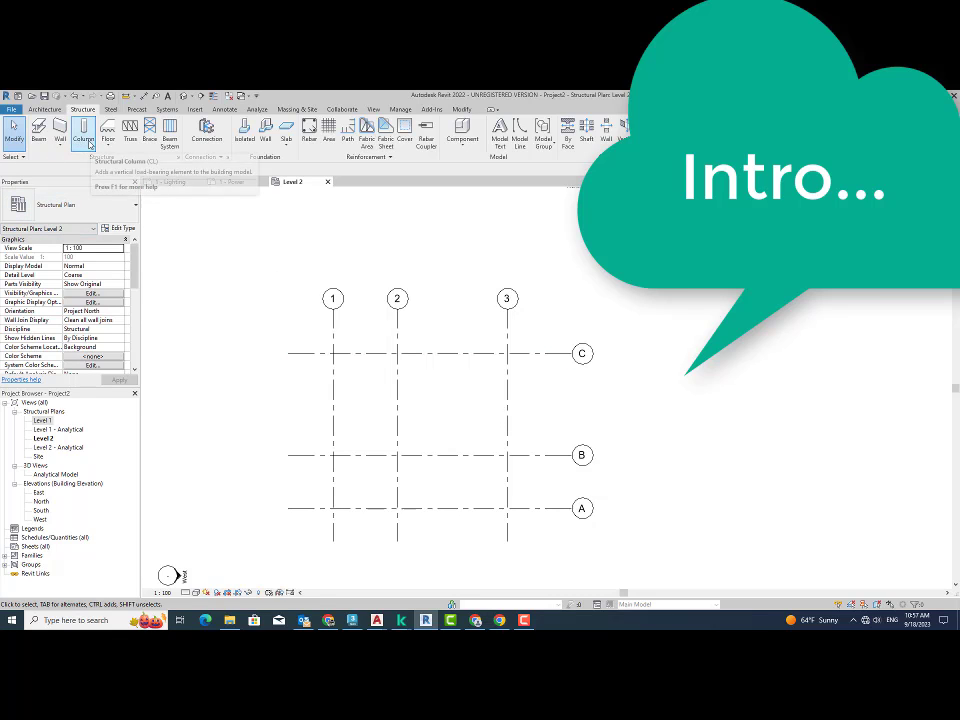
# - Place vertical UC305x305x97 structural columns at the intersections of grid C with grids 1 and 2
pyautogui.click(88, 143)
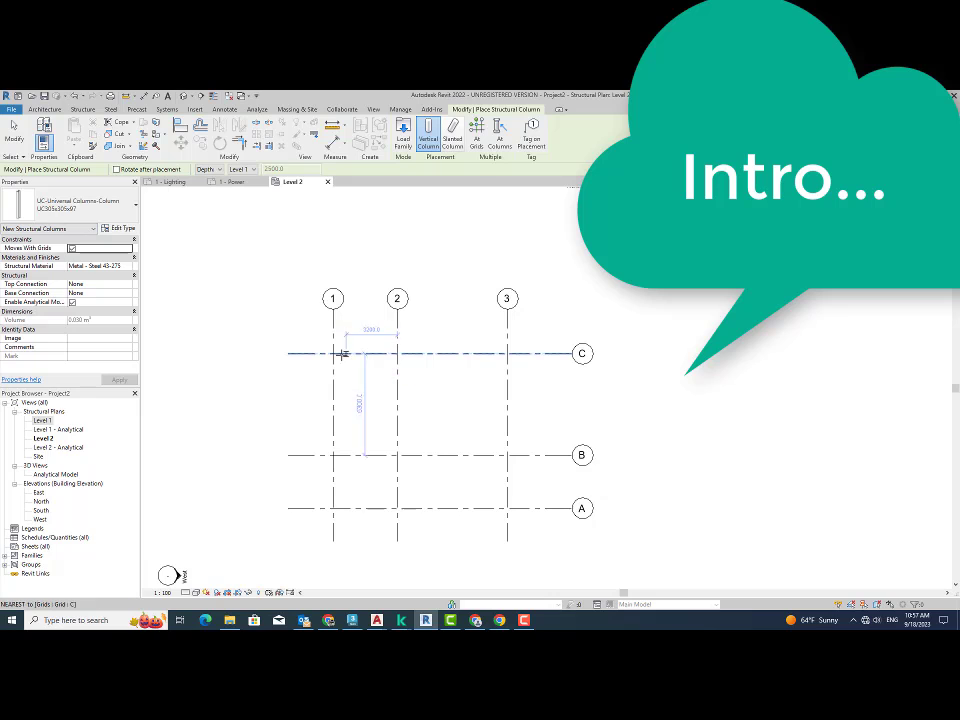
pyautogui.scroll(1, 283, 329)
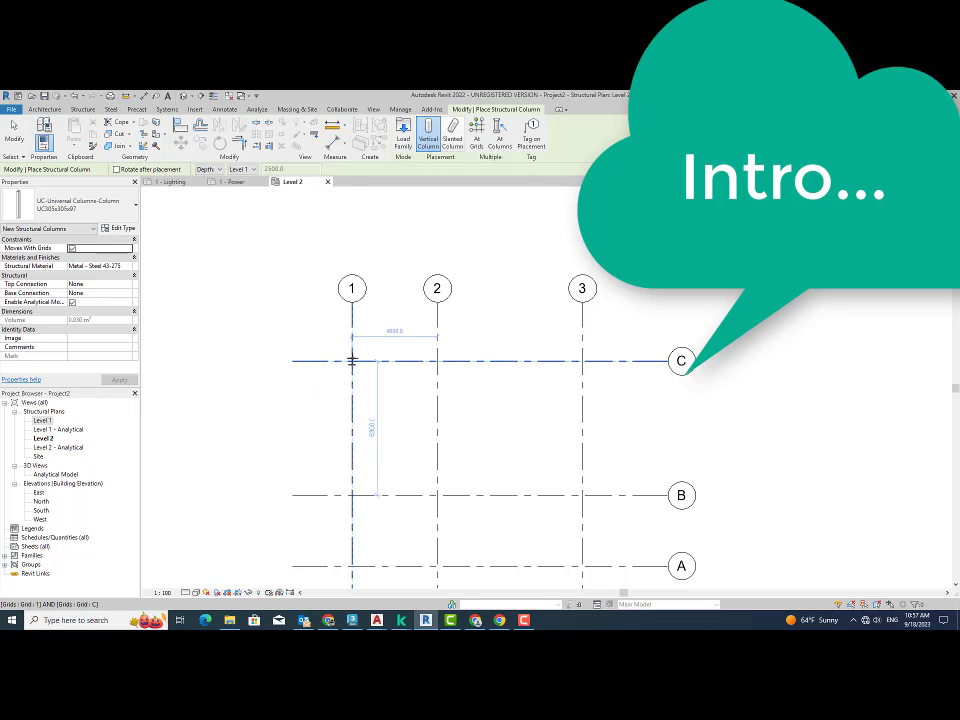
pyautogui.click(352, 362)
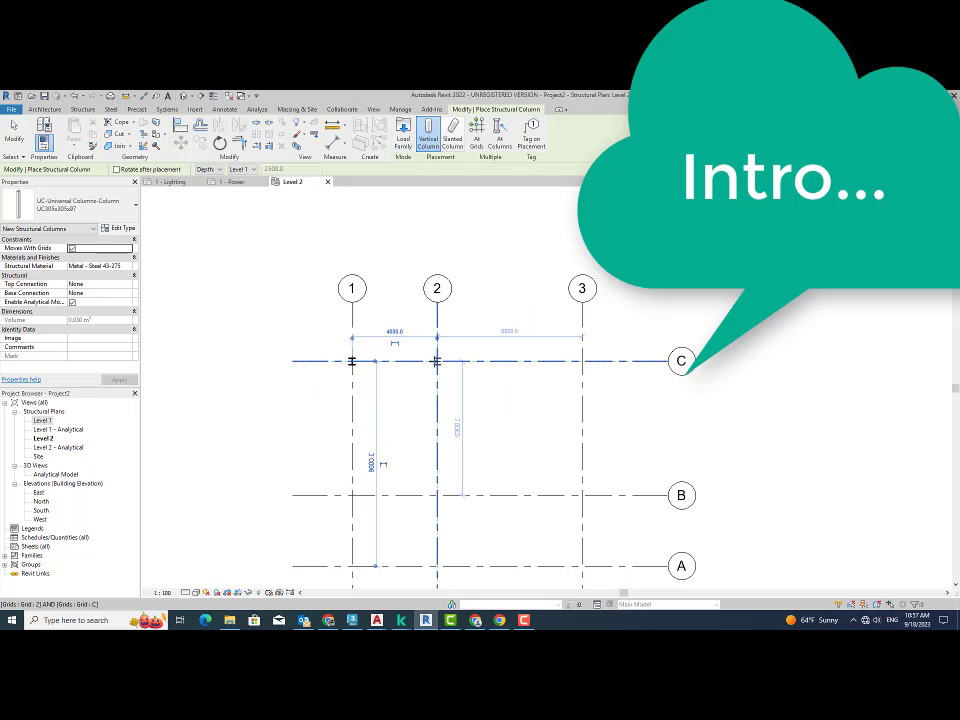
pyautogui.click(436, 362)
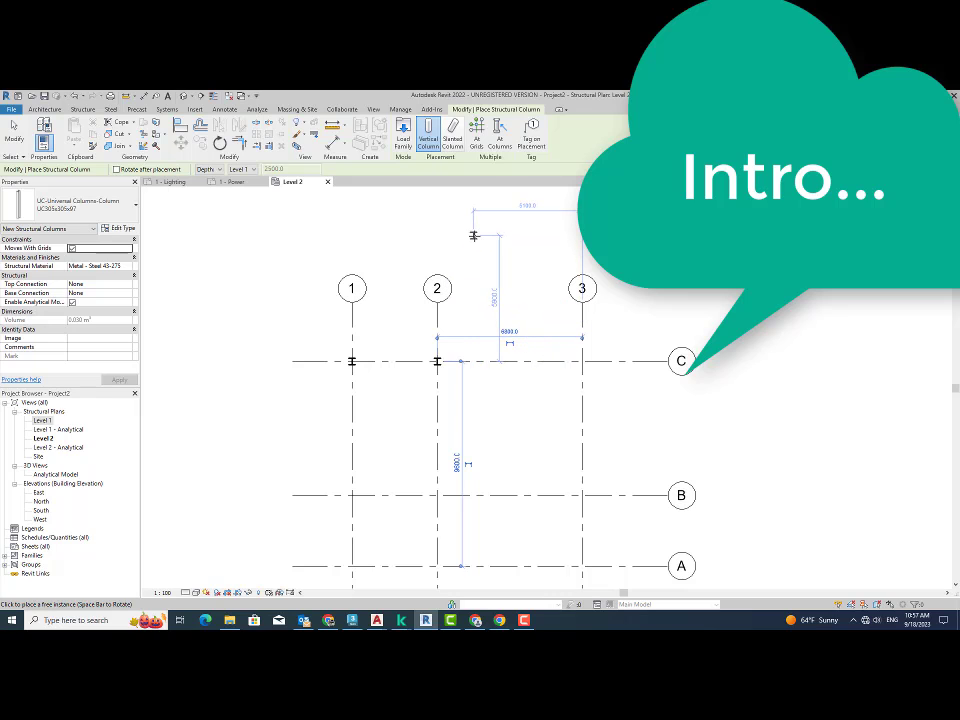
pyautogui.rightClick(509, 407)
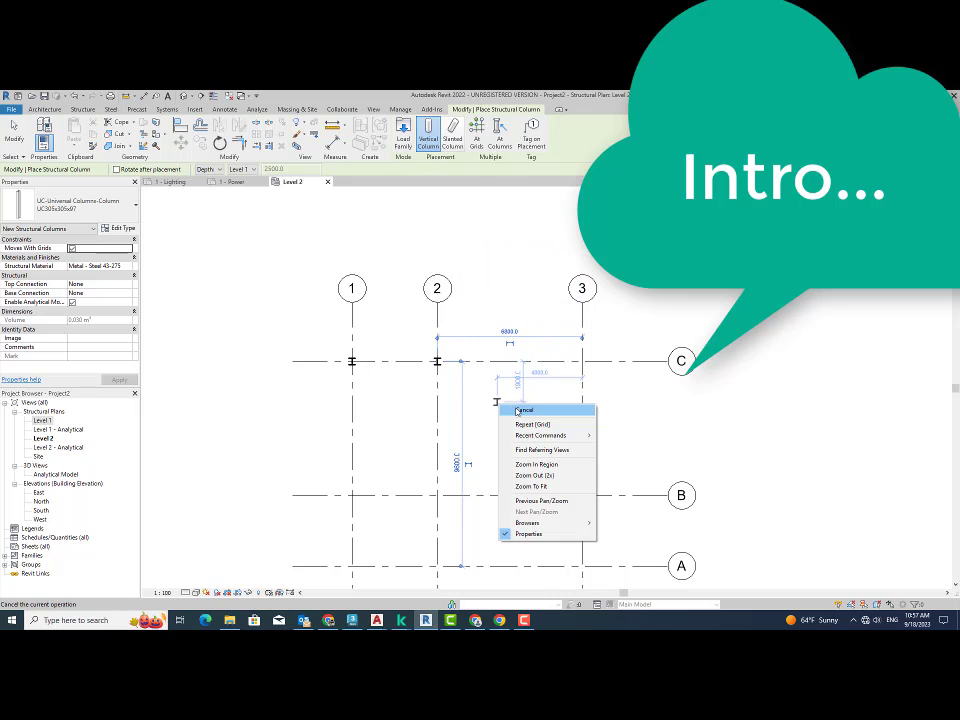
pyautogui.click(520, 410)
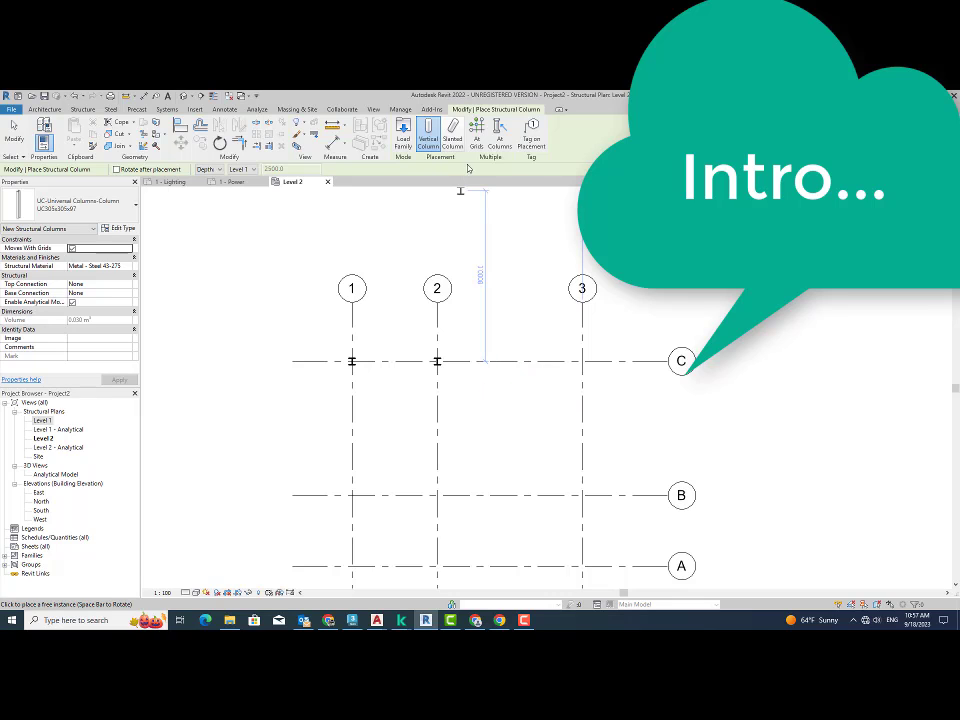
# - Add structural columns in one batch at the grid intersections of lines 1 and 2 with lines A and B
pyautogui.click(476, 135)
pyautogui.moveTo(469, 458); pyautogui.dragTo(326, 578)
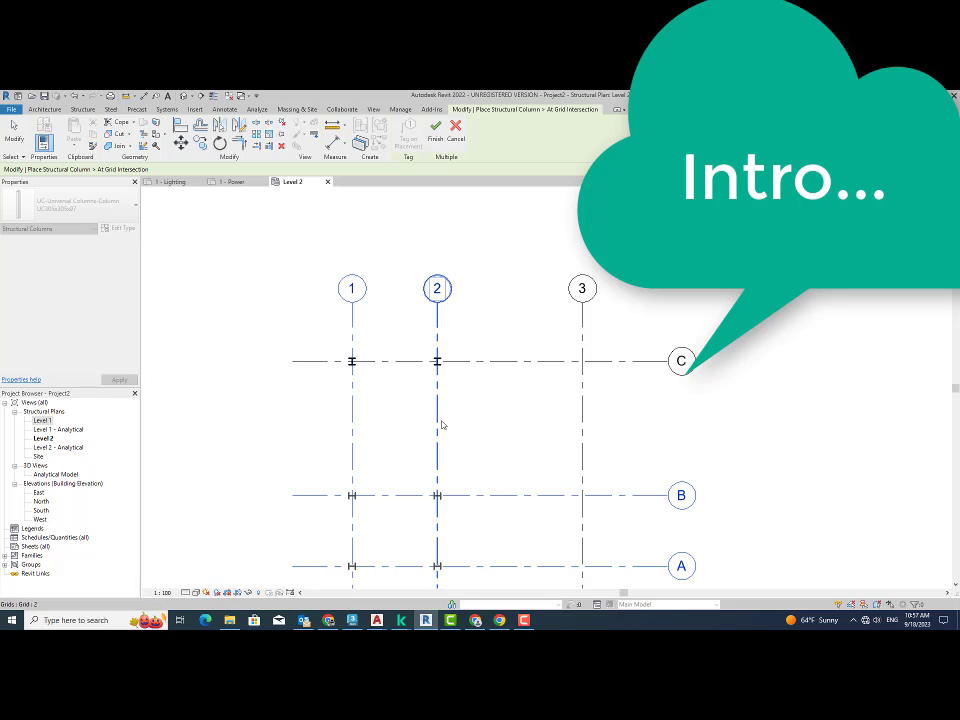
pyautogui.click(437, 136)
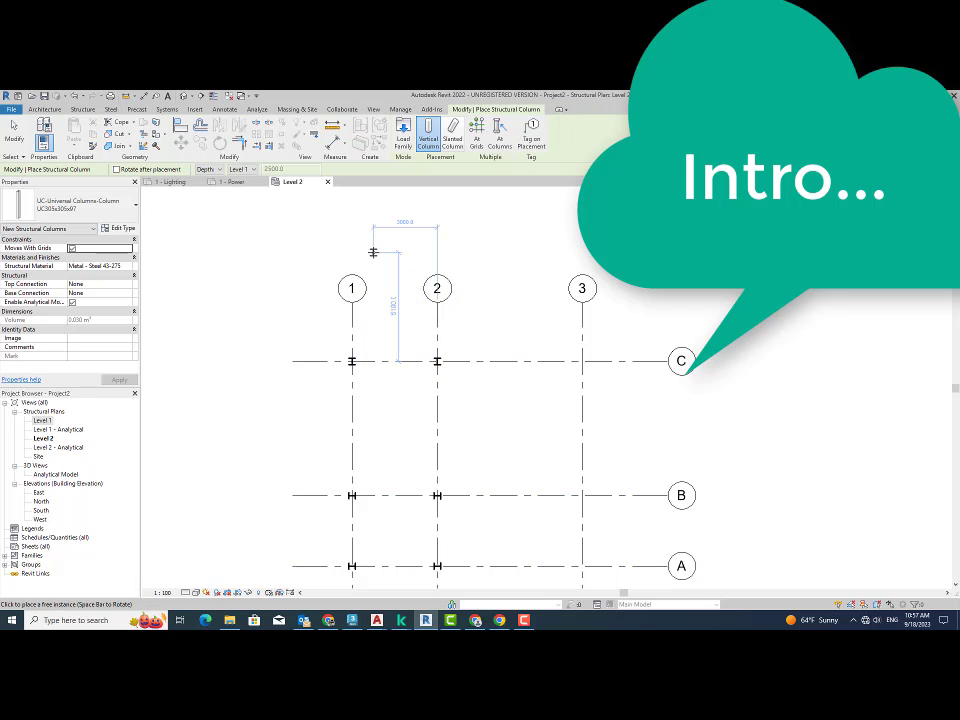
pyautogui.rightClick(373, 252)
pyautogui.click(396, 258)
pyautogui.moveTo(491, 365); pyautogui.dragTo(448, 338, button='middle')
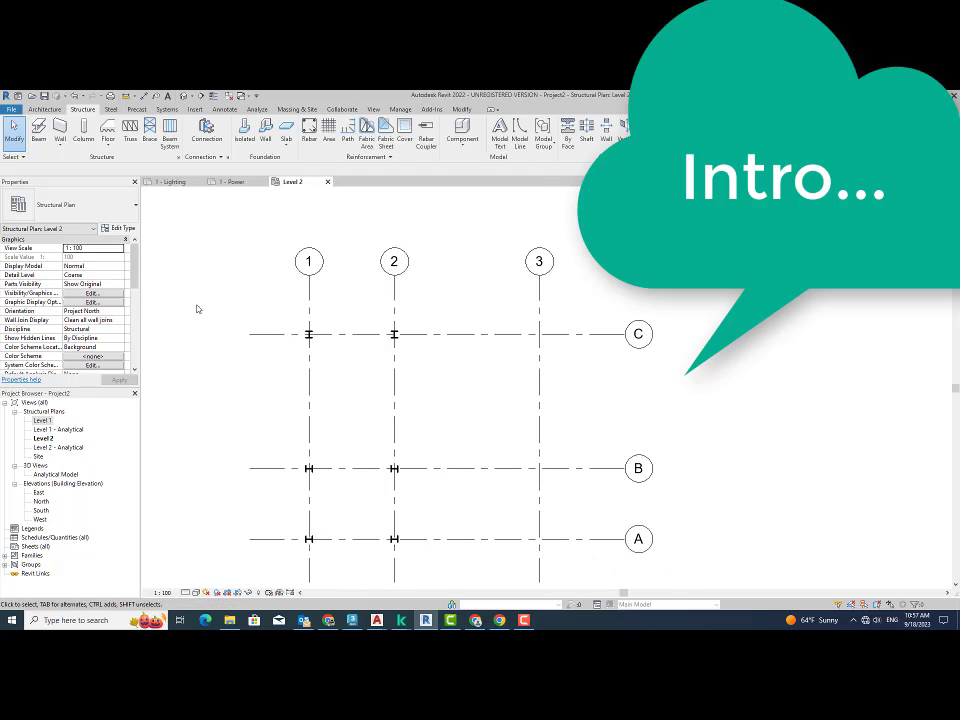
# - Draw a UB305x165x40 beam on grid C from the column at grid 2 to the column at grid 1
pyautogui.click(38, 134)
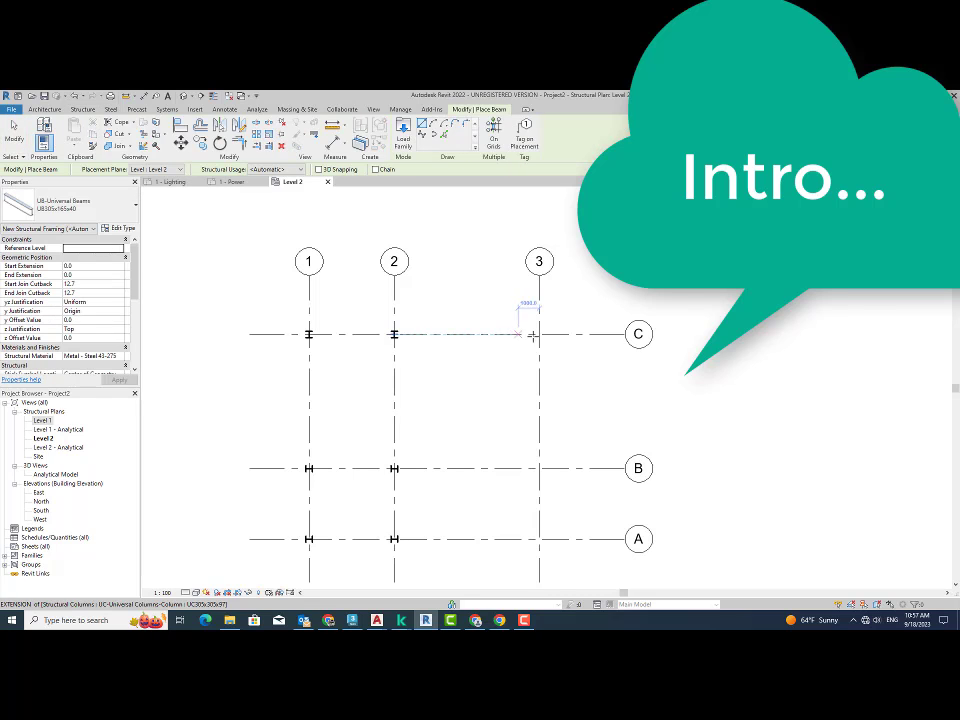
pyautogui.scroll(3, 372, 330)
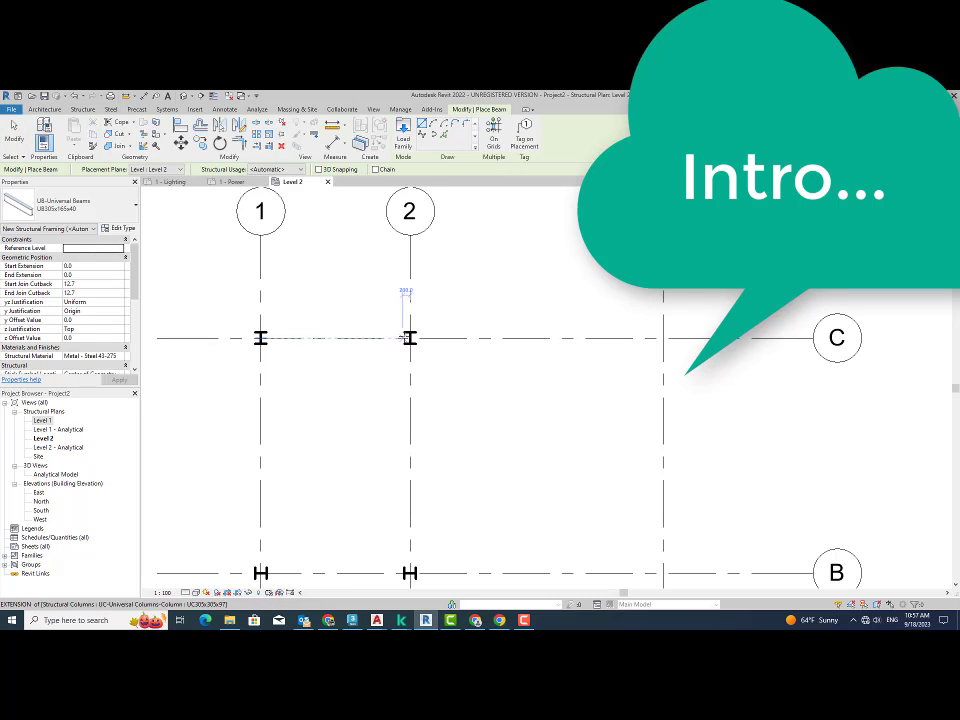
pyautogui.click(409, 337)
pyautogui.click(261, 337)
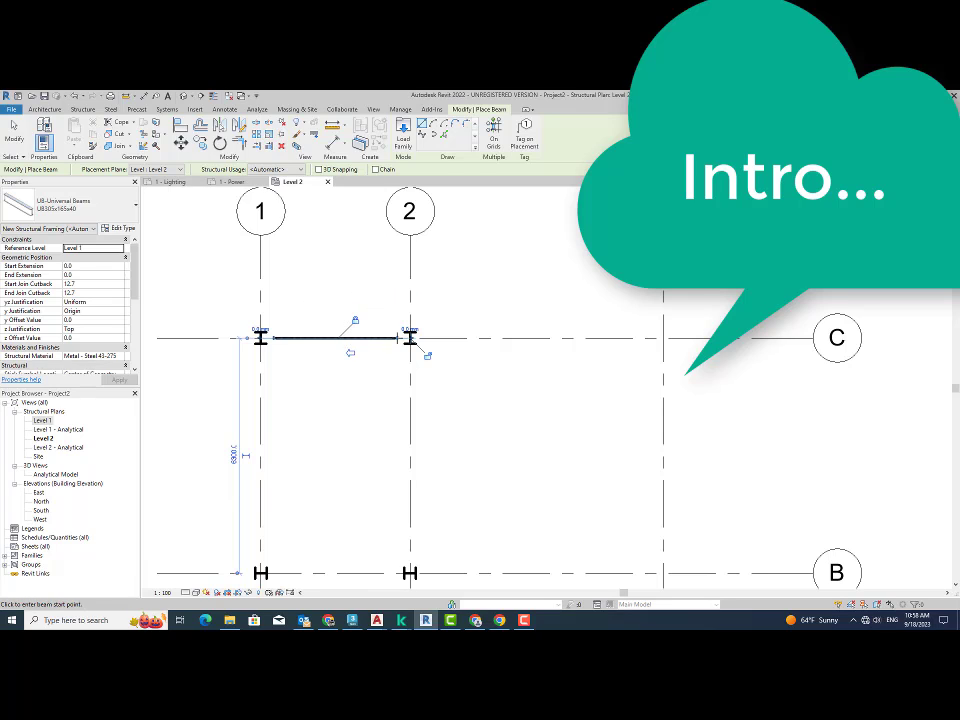
pyautogui.rightClick(347, 282)
pyautogui.click(375, 285)
pyautogui.rightClick(376, 282)
pyautogui.click(404, 285)
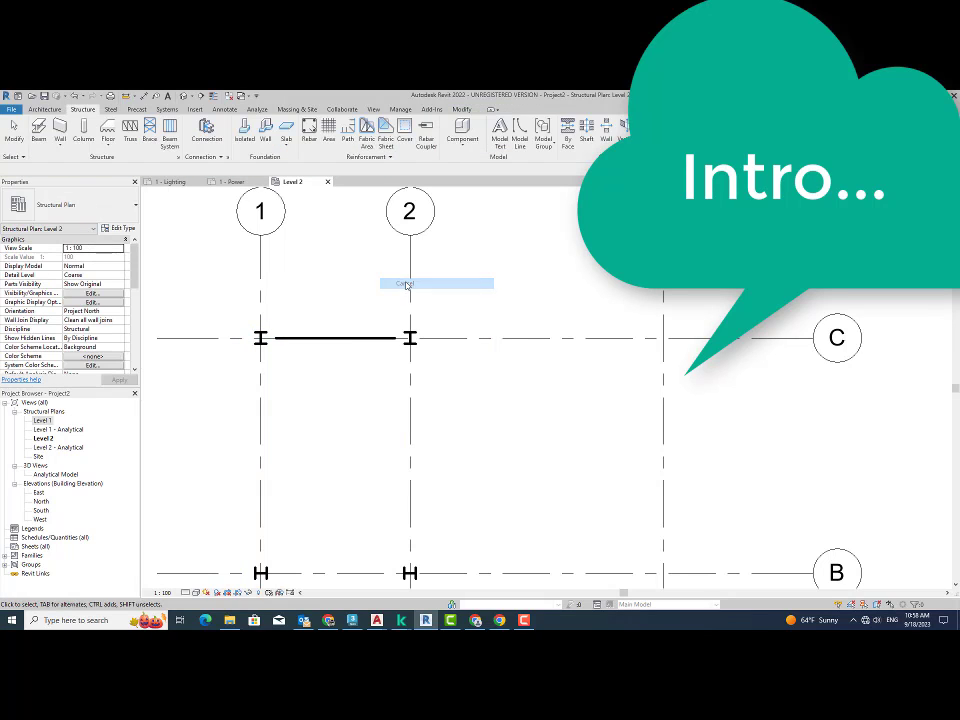
# - Move grid line 2 east toward grid 3, taking its attached columns and the beam end along
pyautogui.click(409, 283)
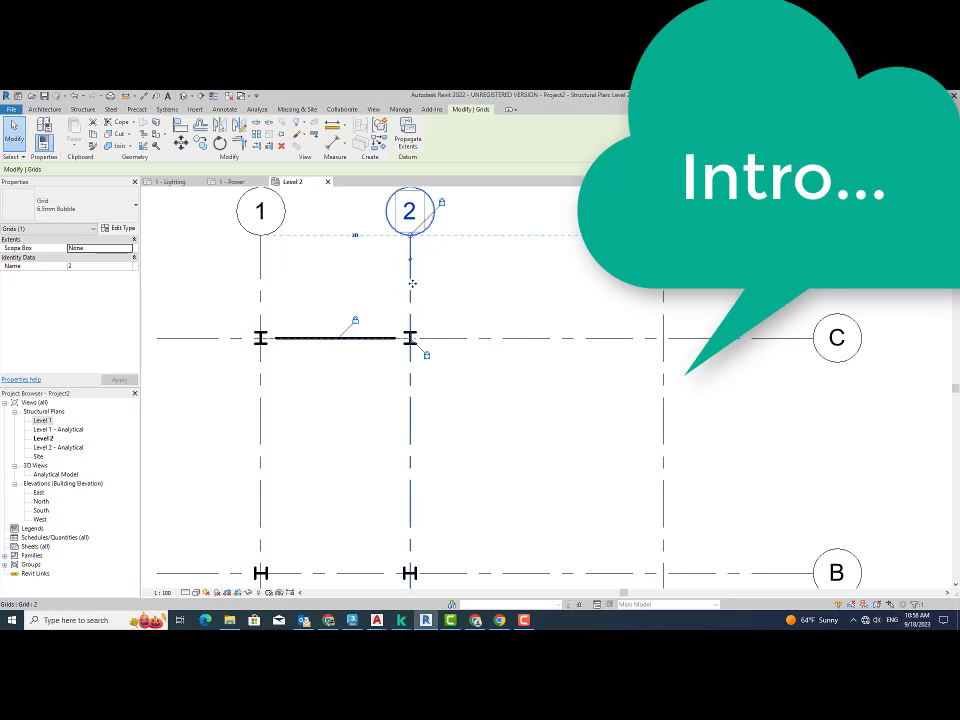
pyautogui.moveTo(409, 285); pyautogui.dragTo(450, 285)
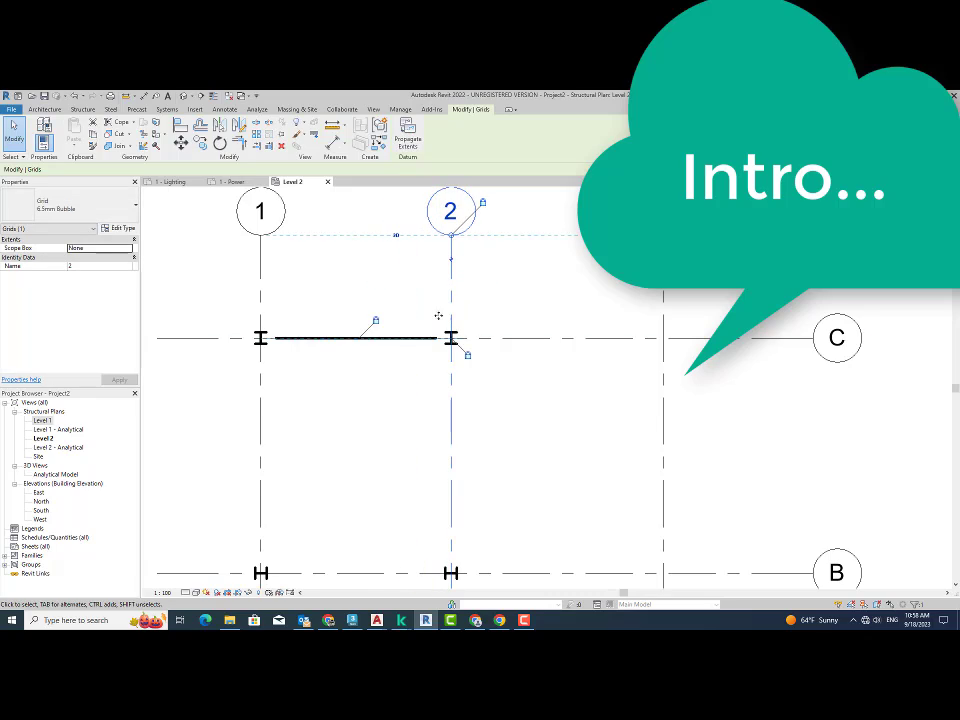
pyautogui.click(414, 366)
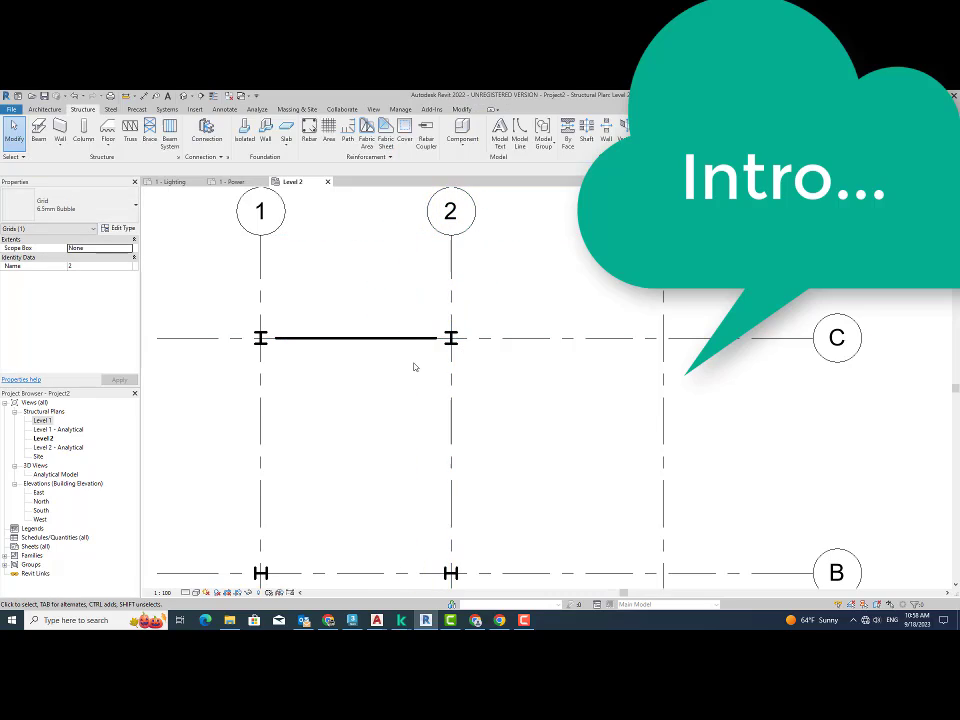
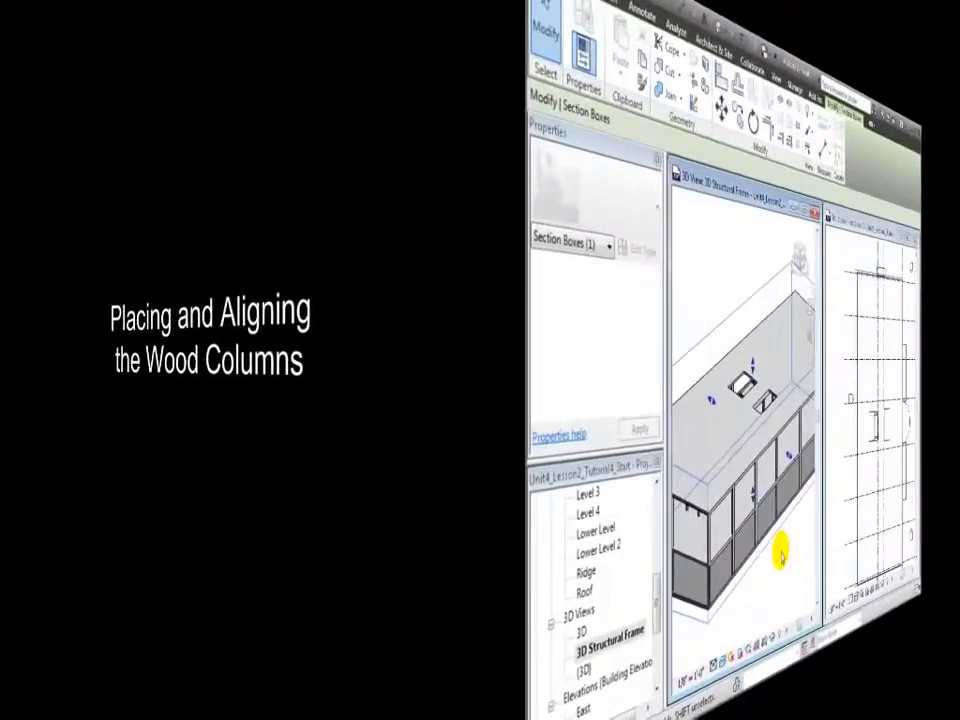
# - Load the Timber-Column family from the Structural, Columns, Wood library folder as a structural column family
pyautogui.click(480, 591)
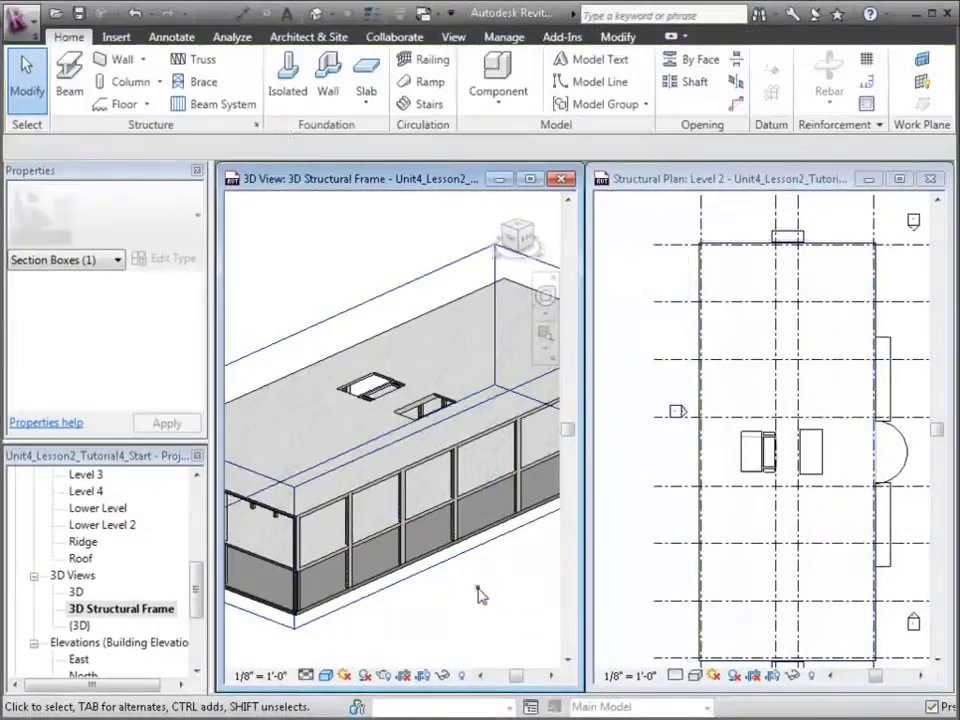
pyautogui.click(140, 81)
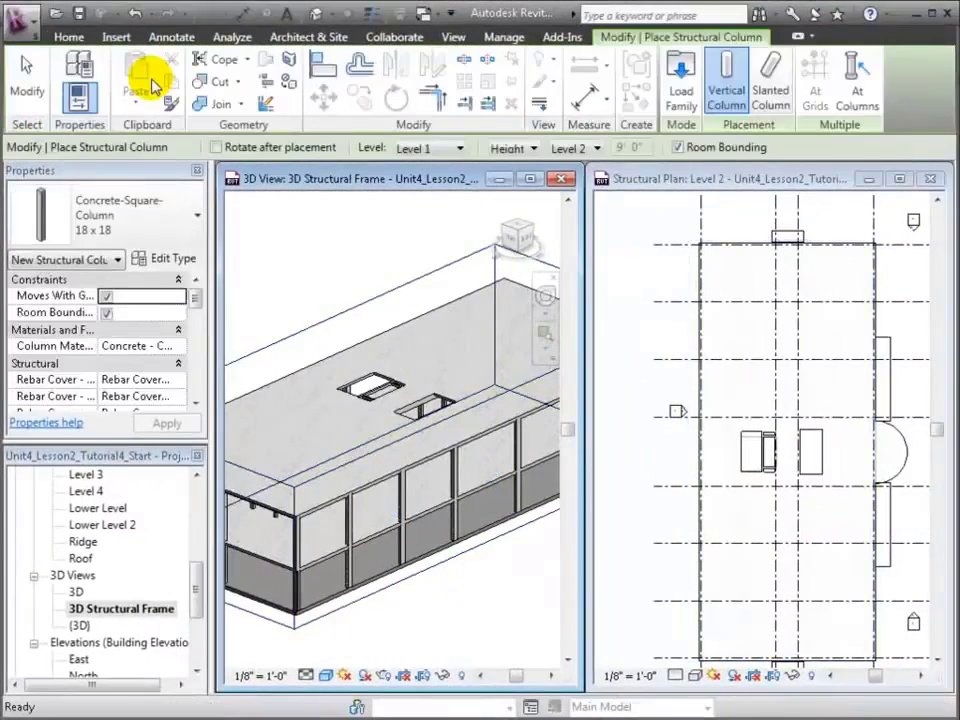
pyautogui.click(189, 214)
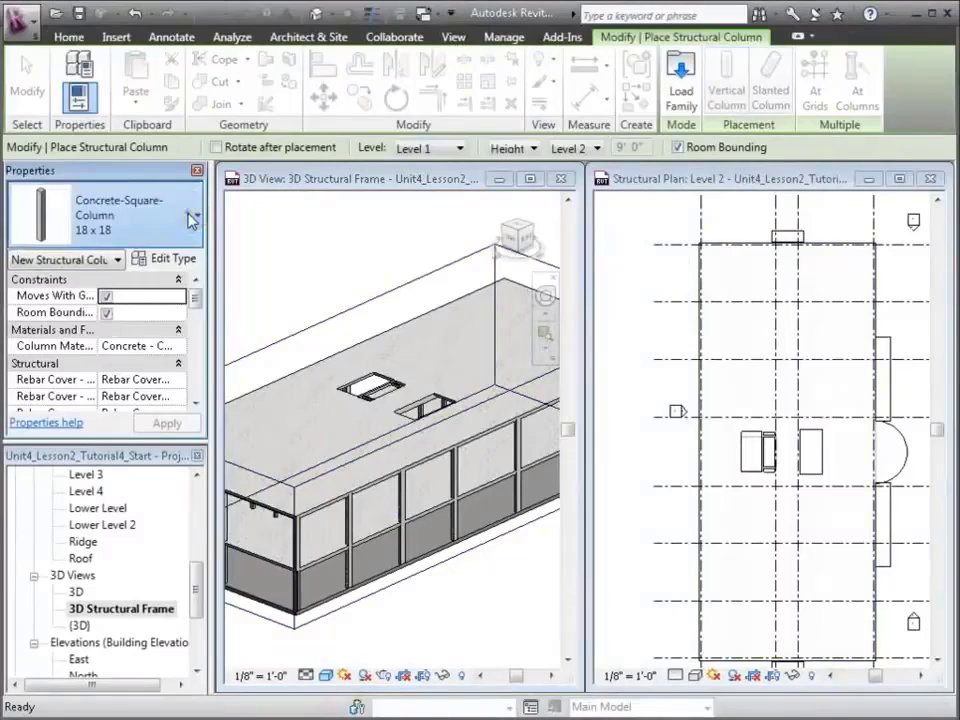
pyautogui.click(176, 259)
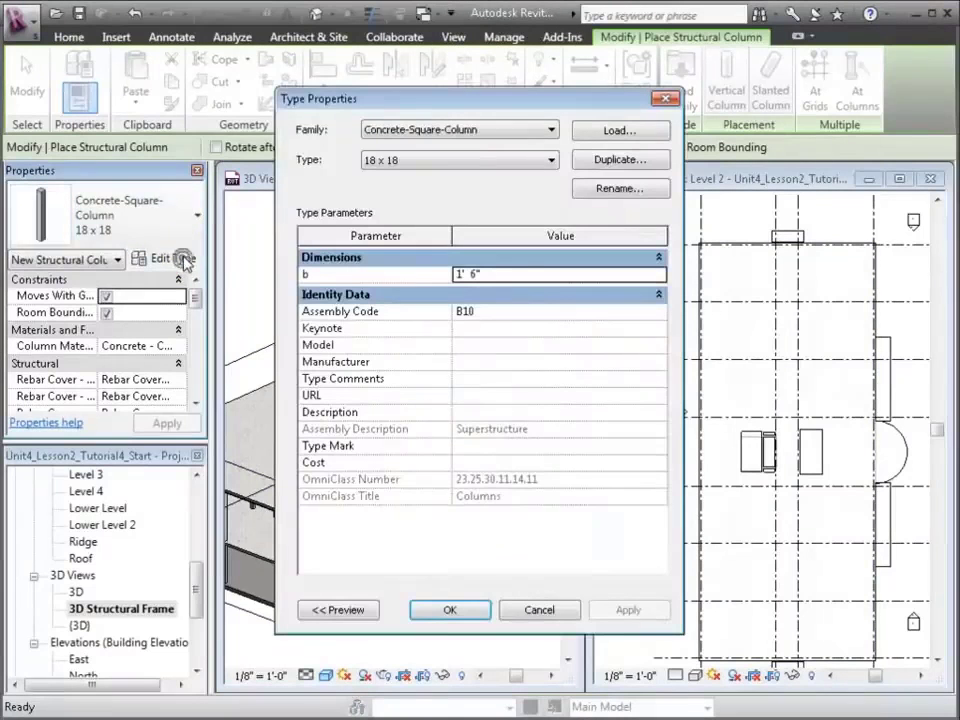
pyautogui.click(608, 140)
pyautogui.doubleClick(414, 366)
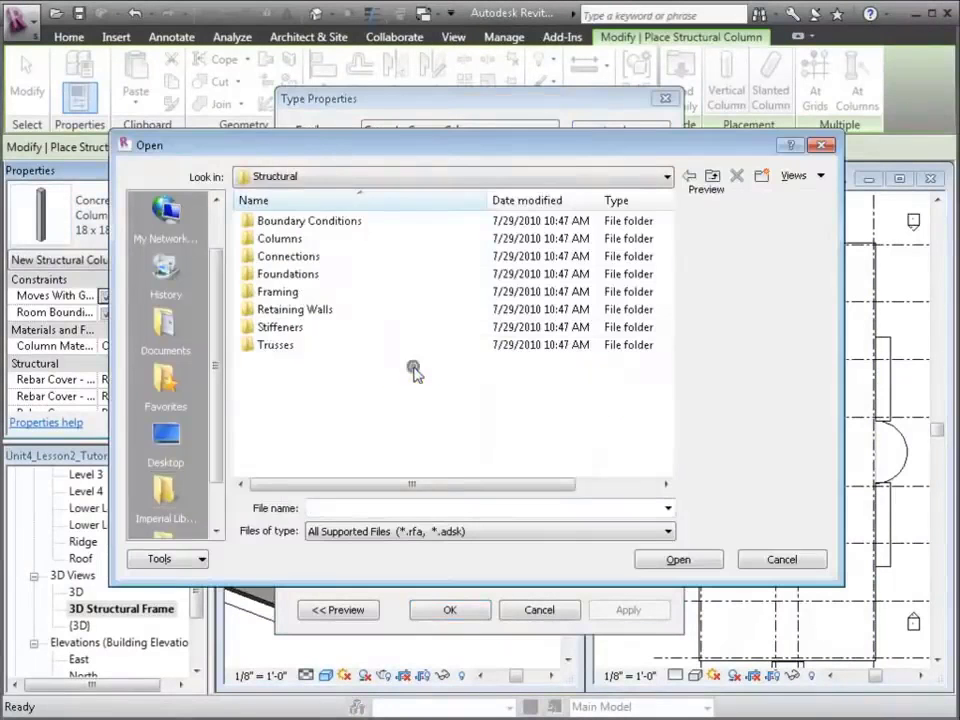
pyautogui.doubleClick(311, 240)
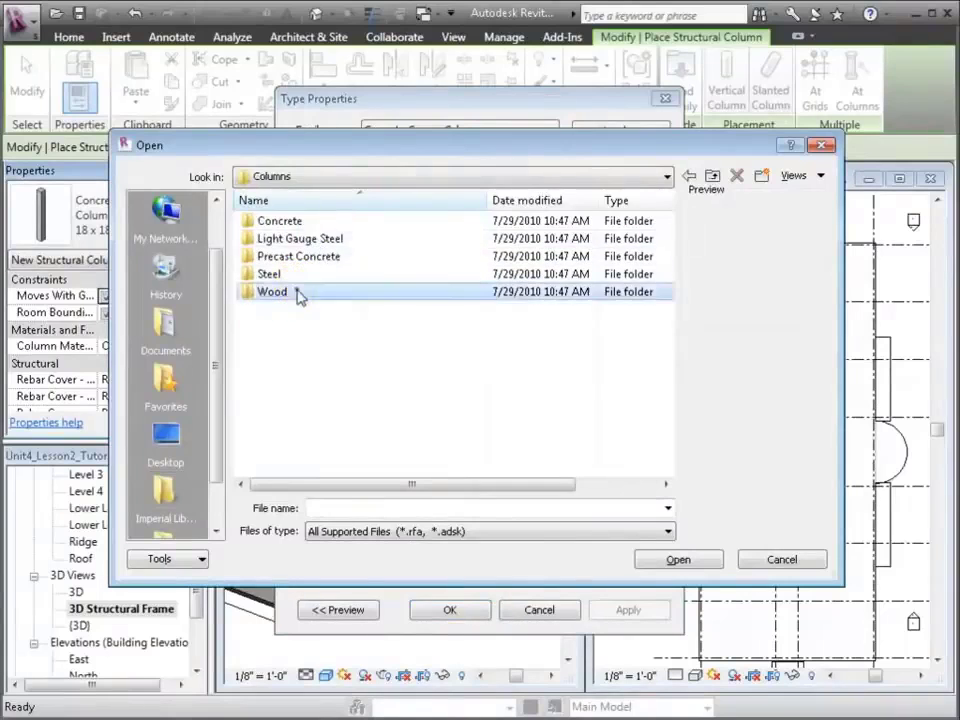
pyautogui.doubleClick(290, 292)
pyautogui.click(305, 293)
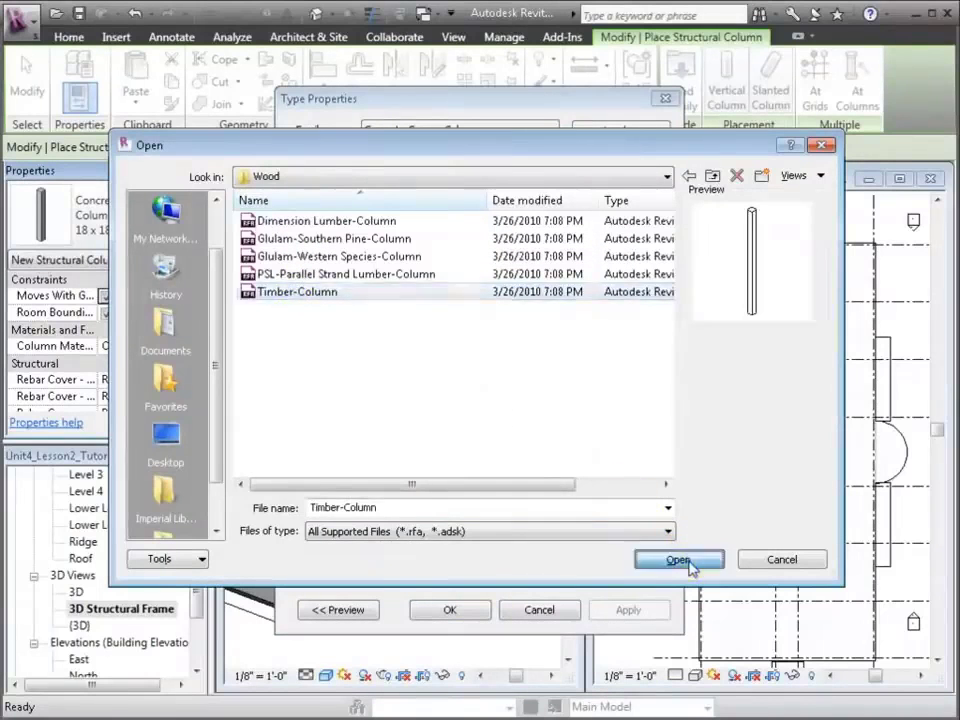
pyautogui.click(688, 561)
# - Choose the 6x6 type for the Timber-Column family and close the type properties
pyautogui.click(334, 345)
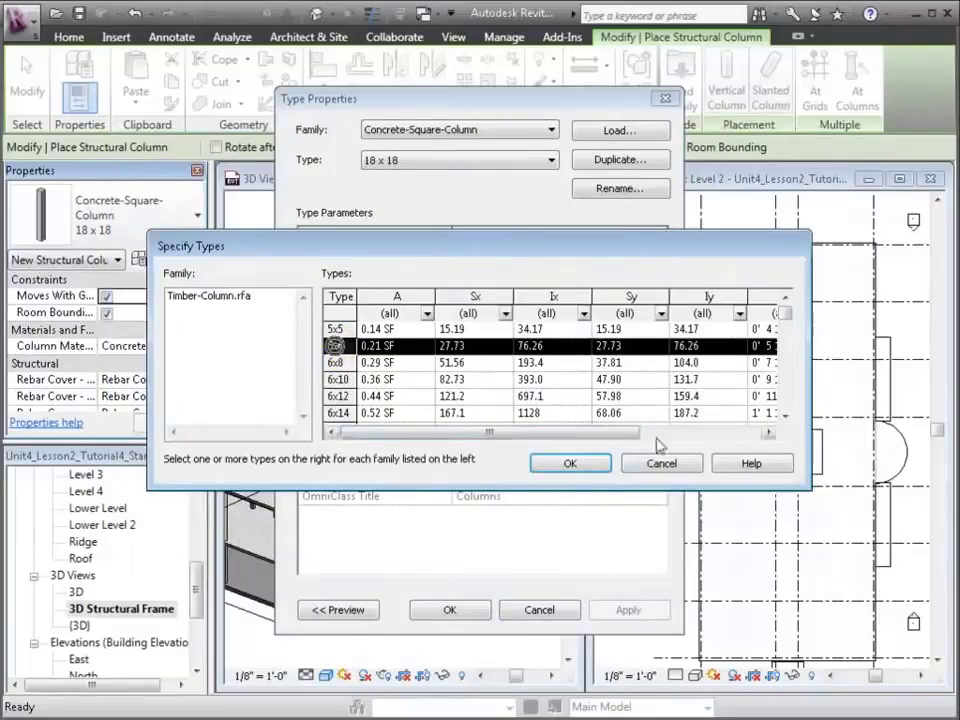
pyautogui.click(569, 464)
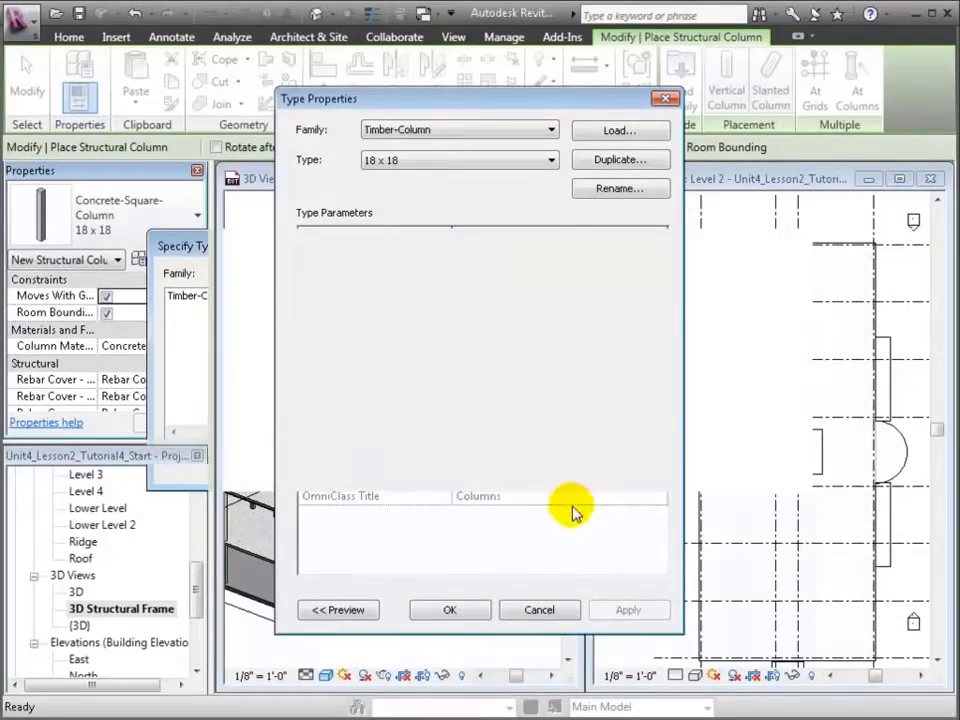
pyautogui.click(522, 615)
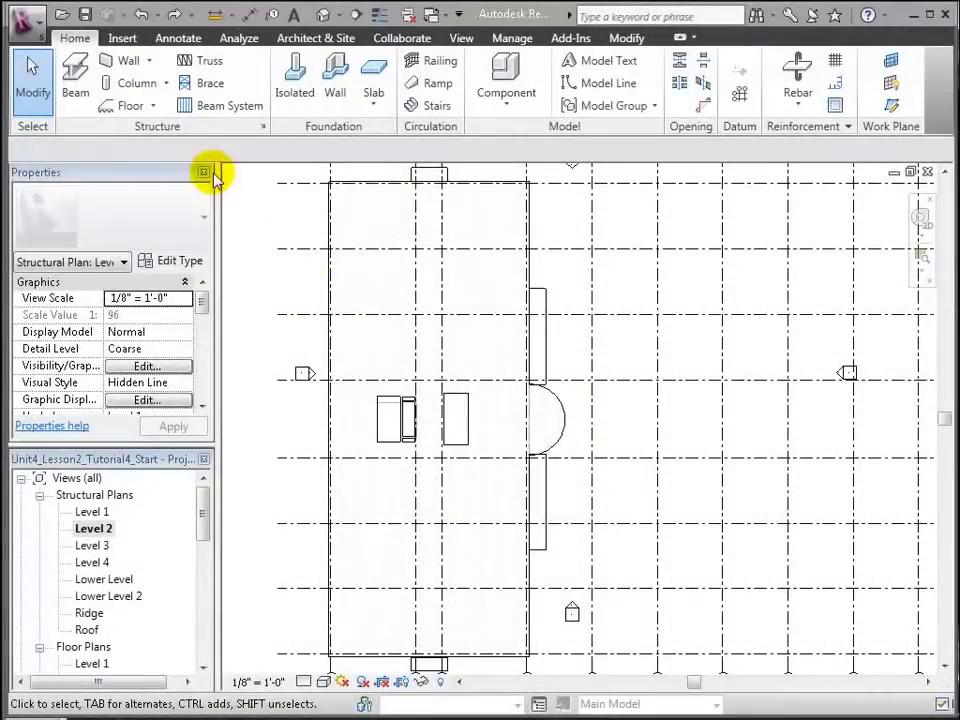
# - Place vertical 6x6 Timber-Column structural columns up to Level 3 at the intersections of grids A and B with grids 1 to 8
pyautogui.click(150, 86)
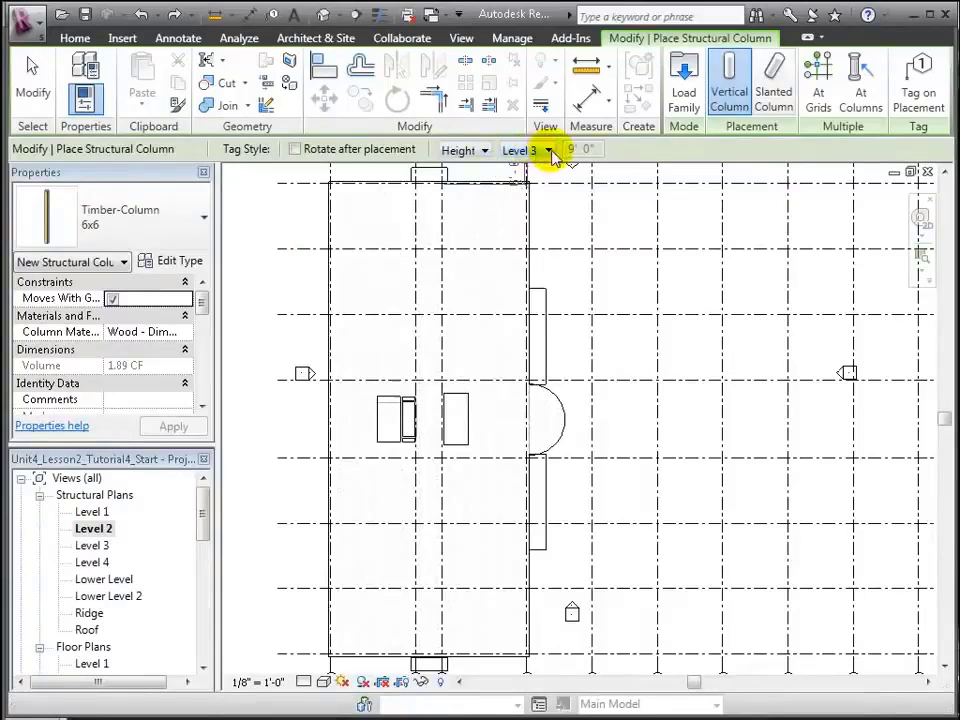
pyautogui.click(816, 88)
pyautogui.scroll(-1, 345, 230)
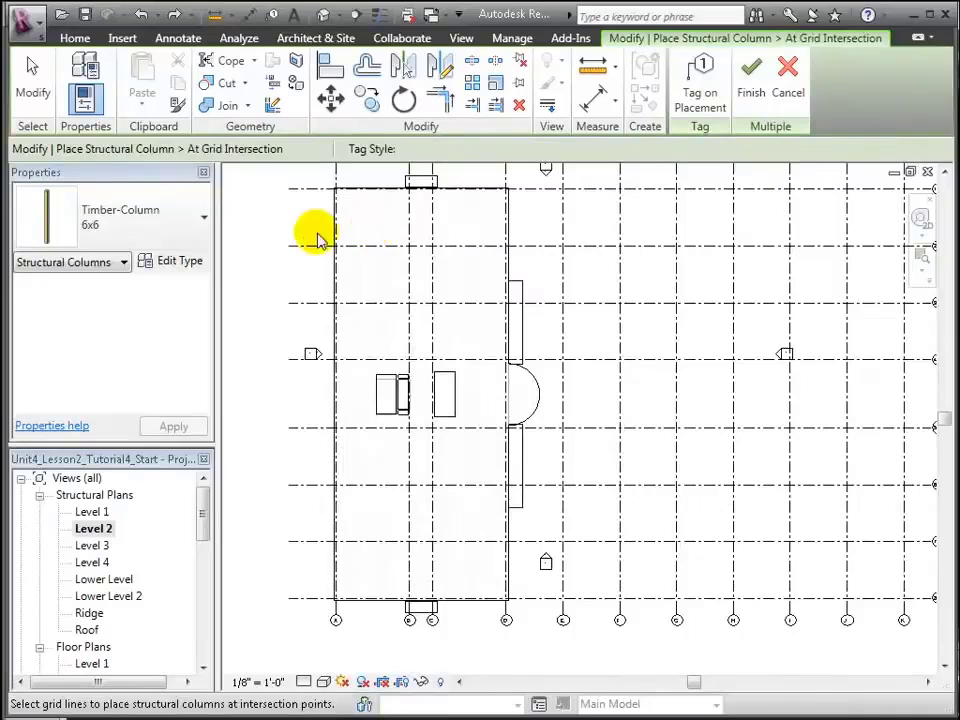
pyautogui.moveTo(302, 244); pyautogui.dragTo(311, 289, button='middle')
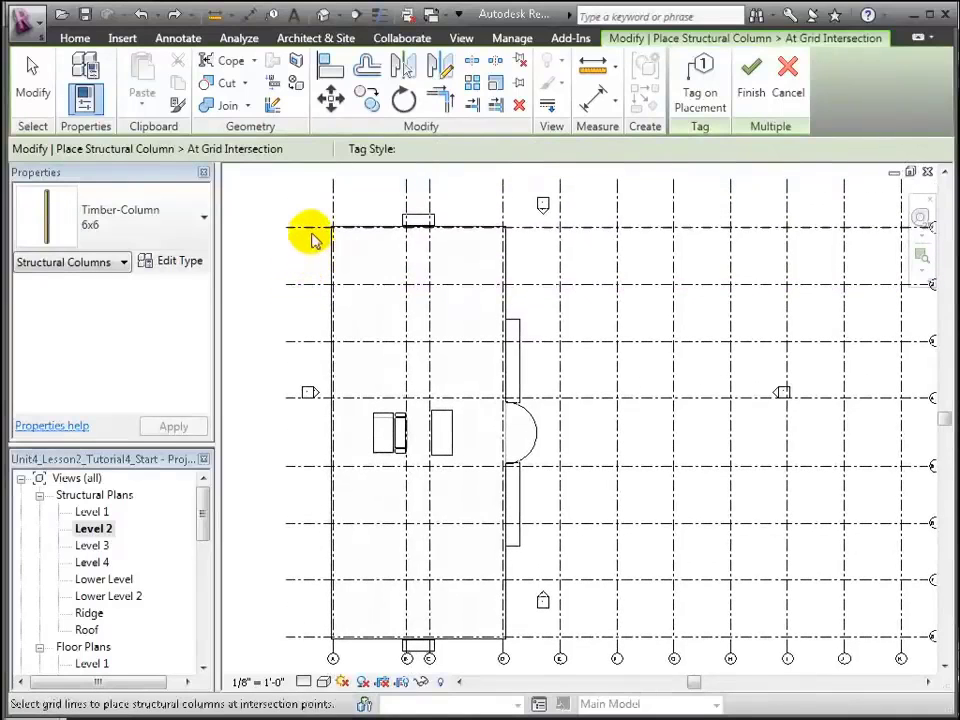
pyautogui.click(333, 200)
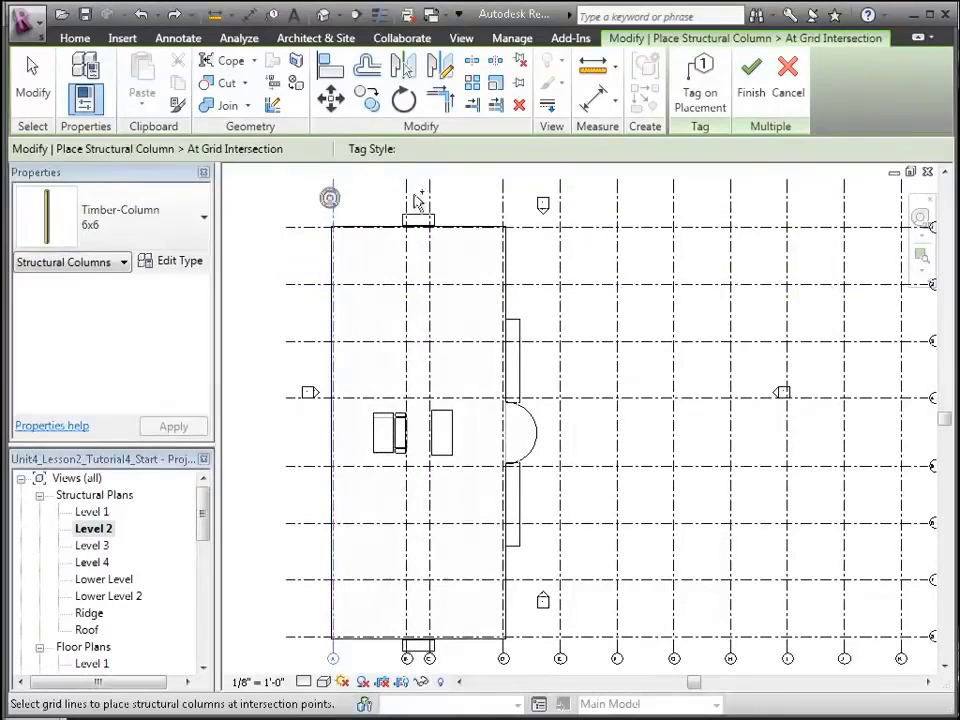
pyautogui.keyDown('ctrl'); pyautogui.click(407, 197); pyautogui.keyUp('ctrl')
pyautogui.keyDown('ctrl'); pyautogui.click(305, 229); pyautogui.keyUp('ctrl')
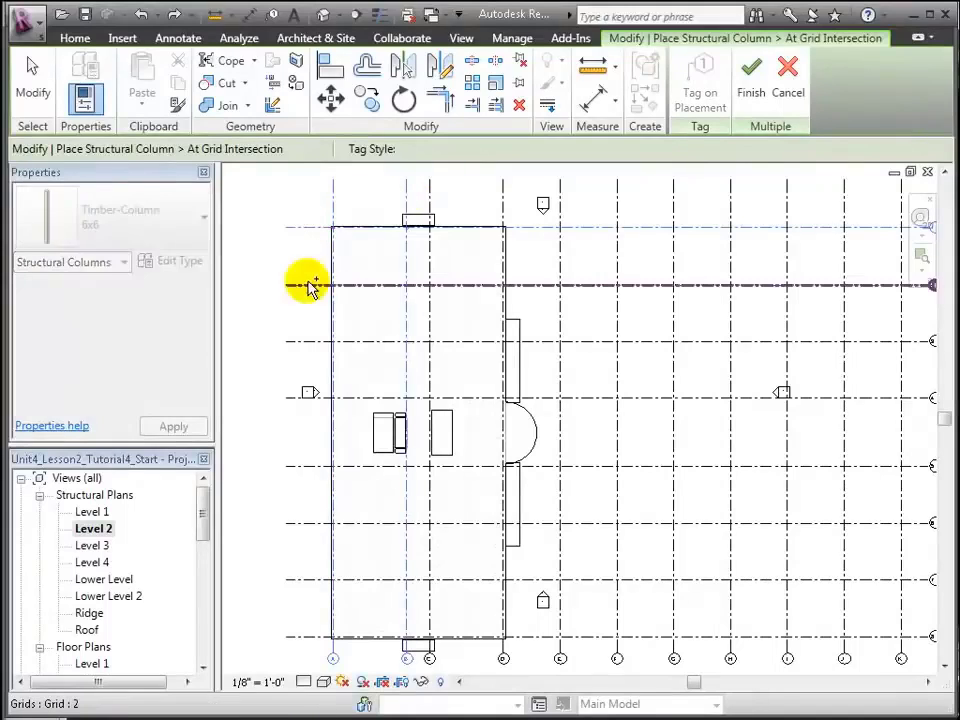
pyautogui.keyDown('ctrl'); pyautogui.click(306, 283); pyautogui.keyUp('ctrl')
pyautogui.keyDown('ctrl'); pyautogui.click(310, 342); pyautogui.keyUp('ctrl')
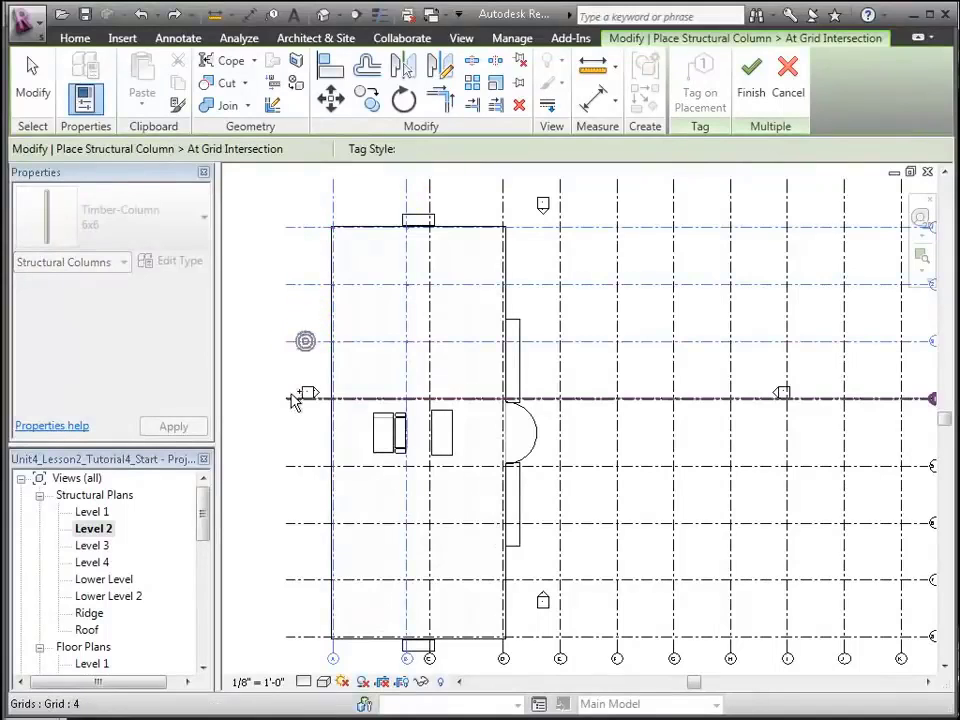
pyautogui.keyDown('ctrl'); pyautogui.click(293, 399); pyautogui.keyUp('ctrl')
pyautogui.keyDown('ctrl'); pyautogui.click(311, 463); pyautogui.keyUp('ctrl')
pyautogui.keyDown('ctrl'); pyautogui.click(313, 580); pyautogui.keyUp('ctrl')
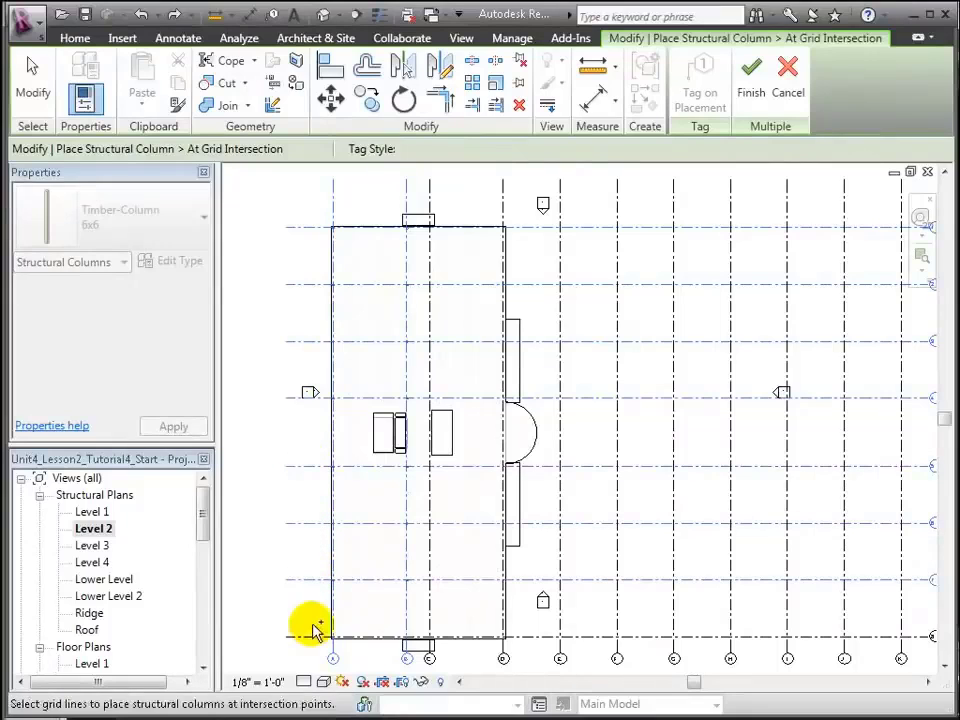
pyautogui.keyDown('ctrl'); pyautogui.click(325, 623); pyautogui.keyUp('ctrl')
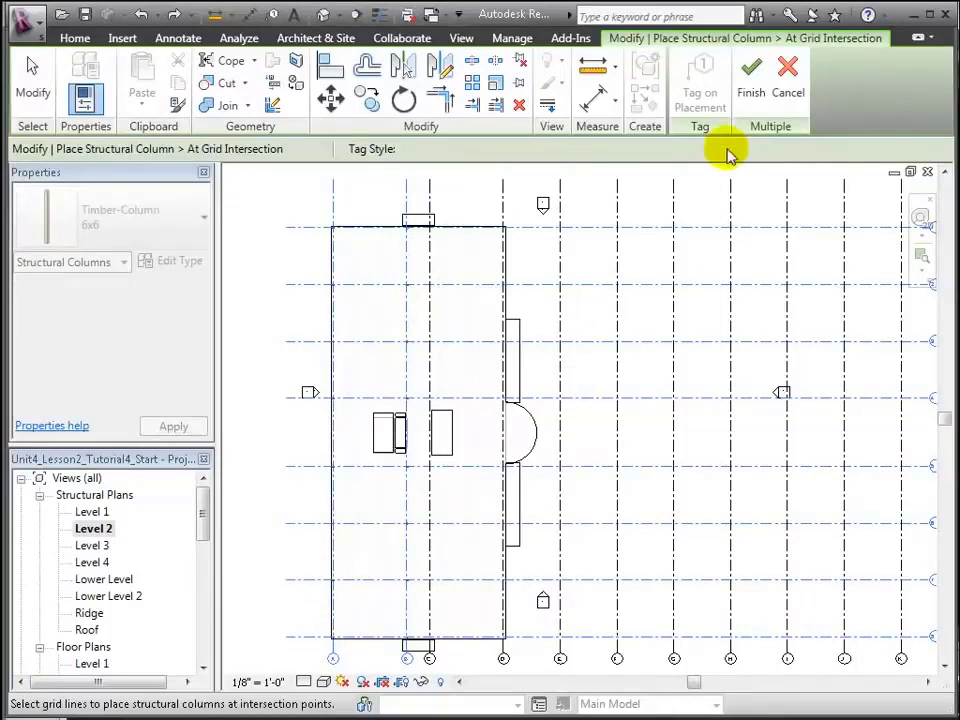
pyautogui.click(752, 90)
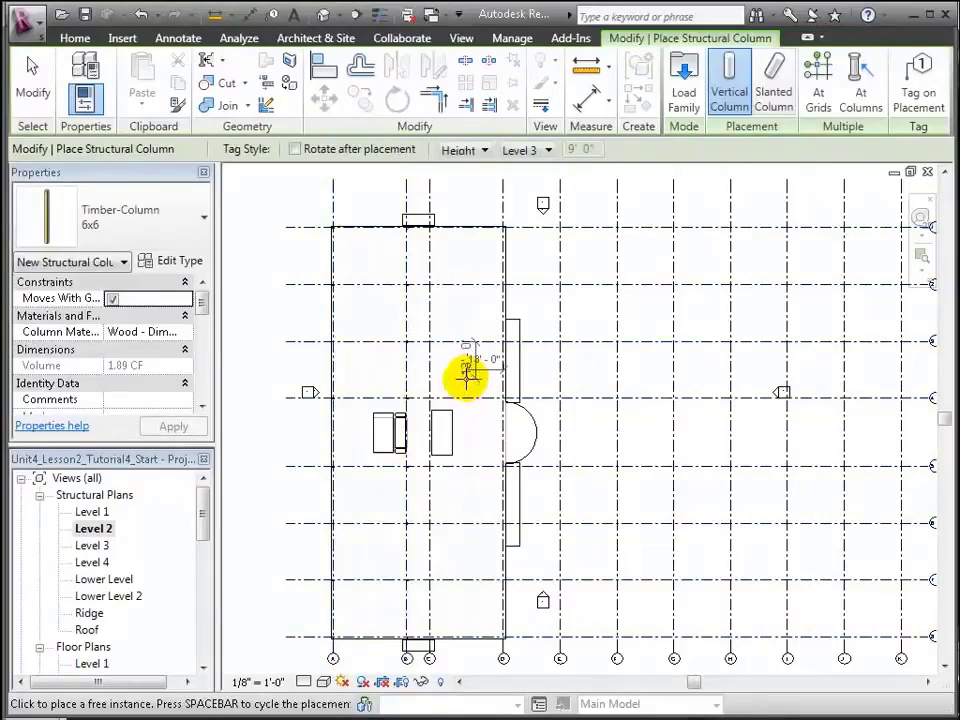
pyautogui.press('Escape')
pyautogui.press('Escape')
# - Align the timber column at grid intersection A-1 flush with both outer slab edges meeting at that corner
pyautogui.scroll(2, 400, 360)
pyautogui.scroll(1, 378, 300)
pyautogui.moveTo(373, 272); pyautogui.dragTo(418, 416, button='middle')
pyautogui.press('z')
pyautogui.press('r')
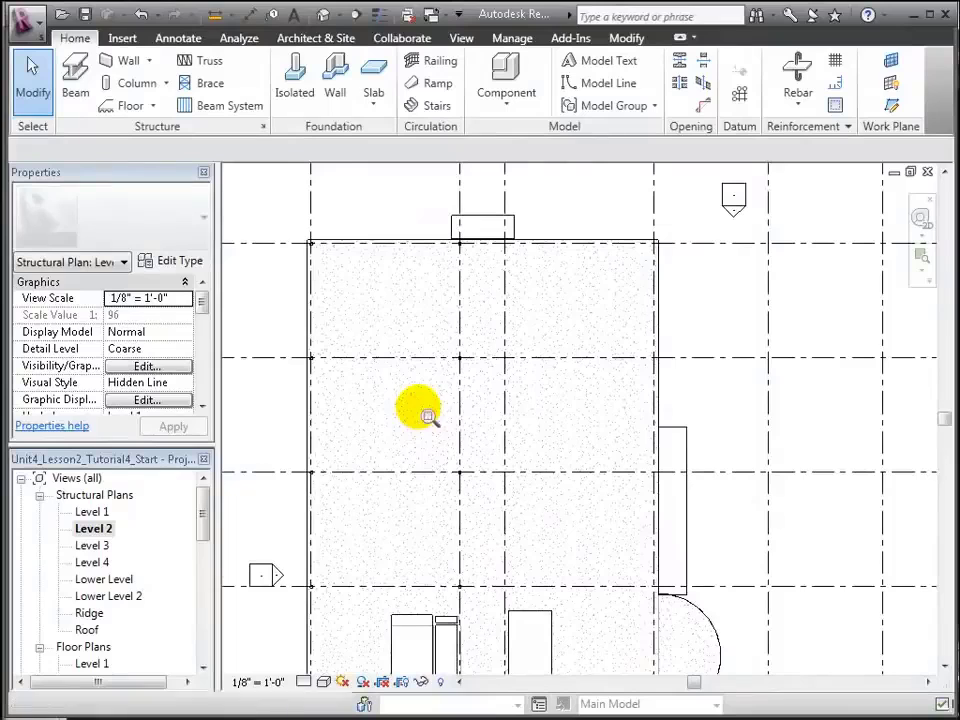
pyautogui.moveTo(274, 186); pyautogui.dragTo(274, 213)
pyautogui.moveTo(397, 296); pyautogui.dragTo(469, 393)
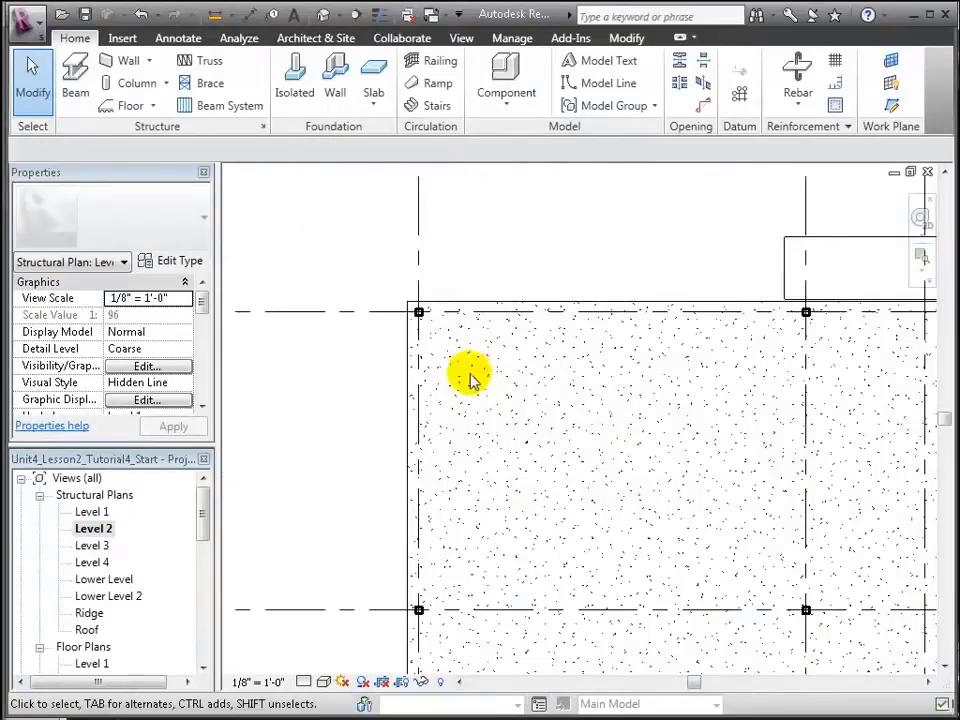
pyautogui.click(420, 314)
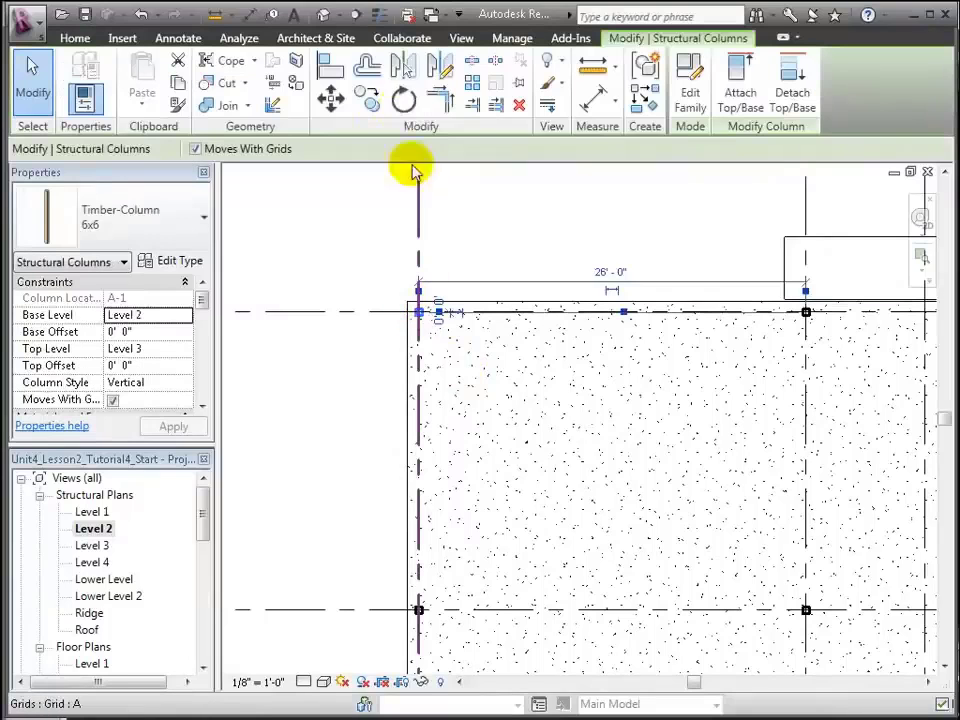
pyautogui.click(333, 62)
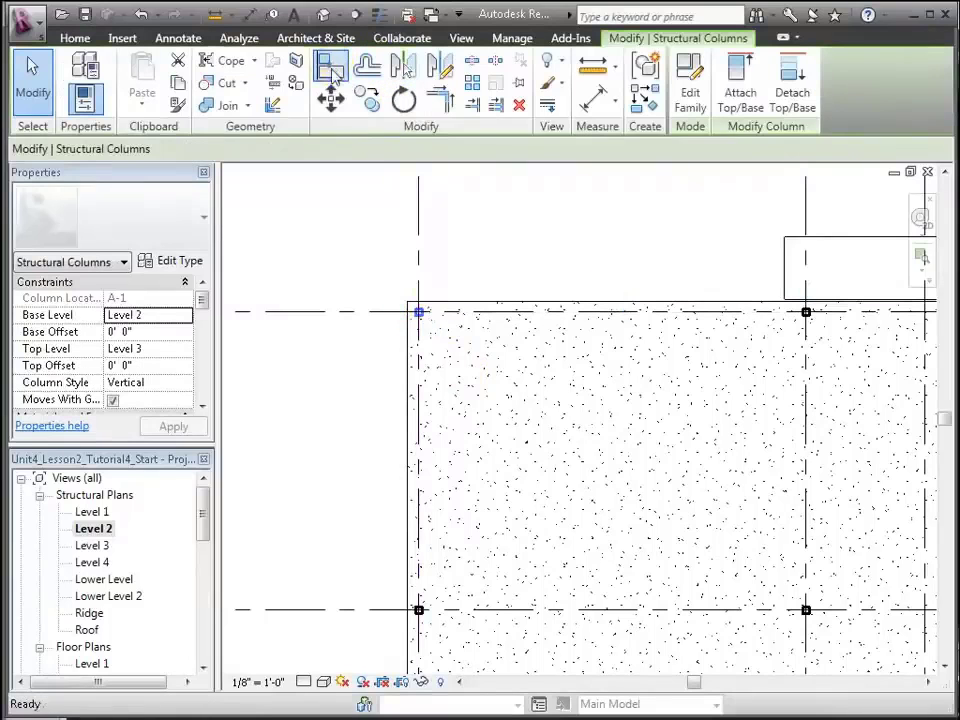
pyautogui.click(409, 340)
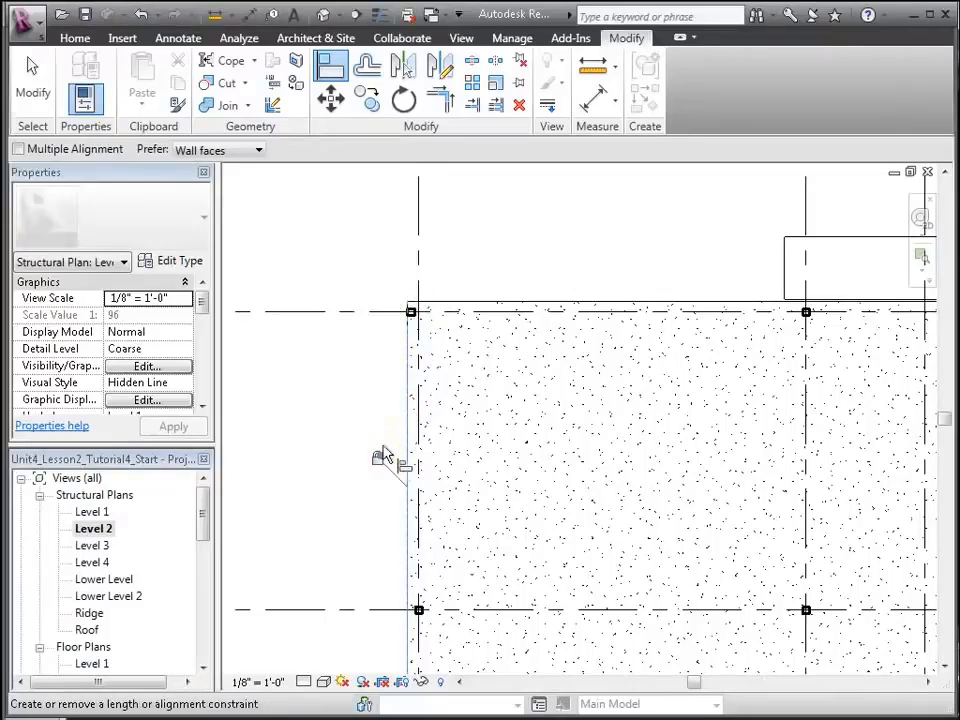
pyautogui.scroll(4, 392, 386)
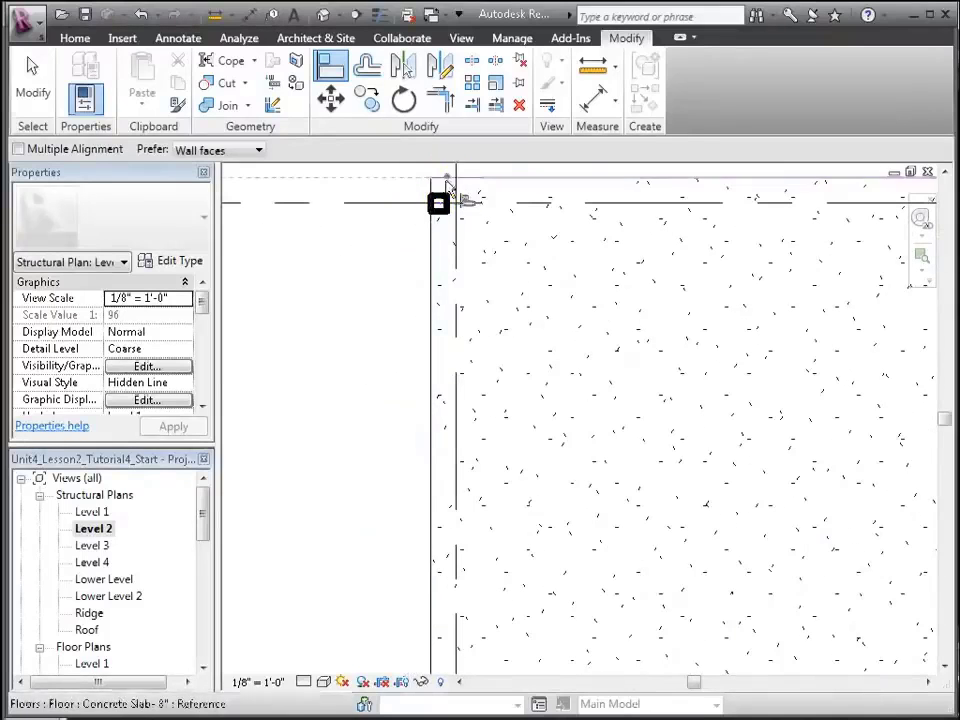
pyautogui.click(443, 199)
# - Align the timber column at grid intersection B-1 with the slab's outer edge along grid 1 and lock the alignment
pyautogui.moveTo(752, 330); pyautogui.dragTo(315, 435, button='middle')
pyautogui.click(921, 283)
pyautogui.click(922, 284)
pyautogui.click(854, 281)
pyautogui.click(557, 302)
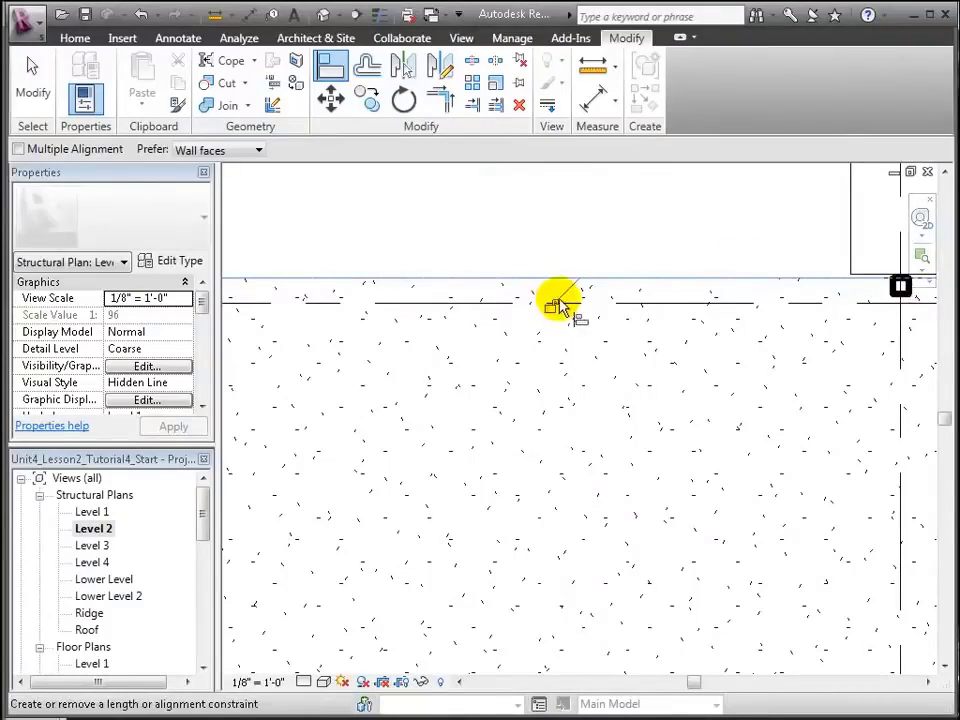
# - Align and lock the grid A column at grid 2 to the slab's long outer edge, and align the one at grid 3
pyautogui.moveTo(521, 399); pyautogui.dragTo(343, 622, button='middle')
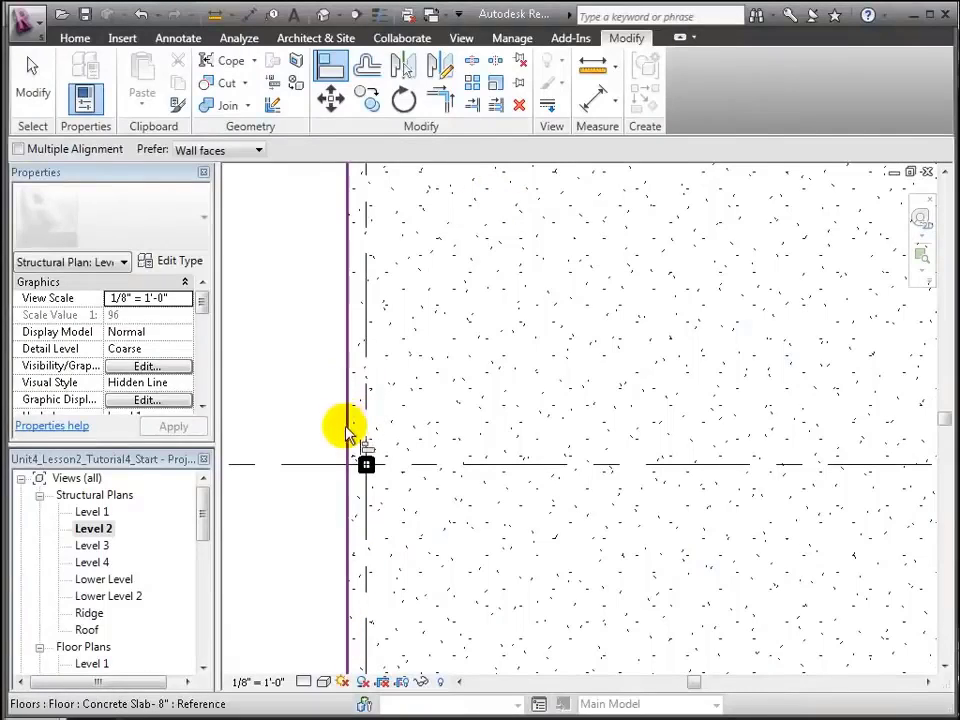
pyautogui.click(362, 468)
pyautogui.click(322, 393)
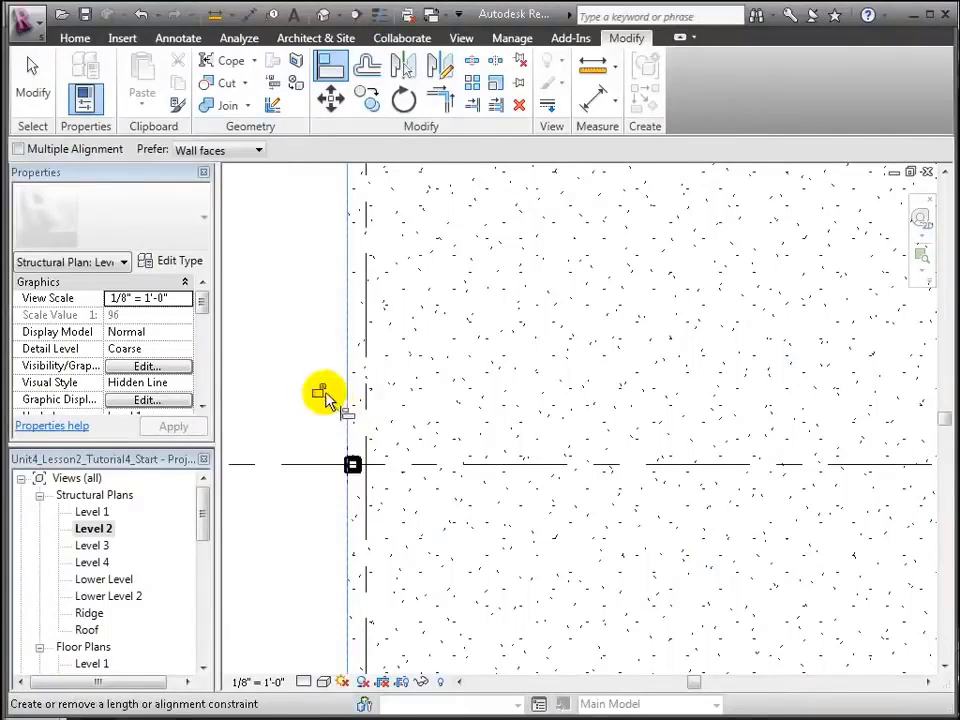
pyautogui.moveTo(541, 605); pyautogui.dragTo(514, 240, button='middle')
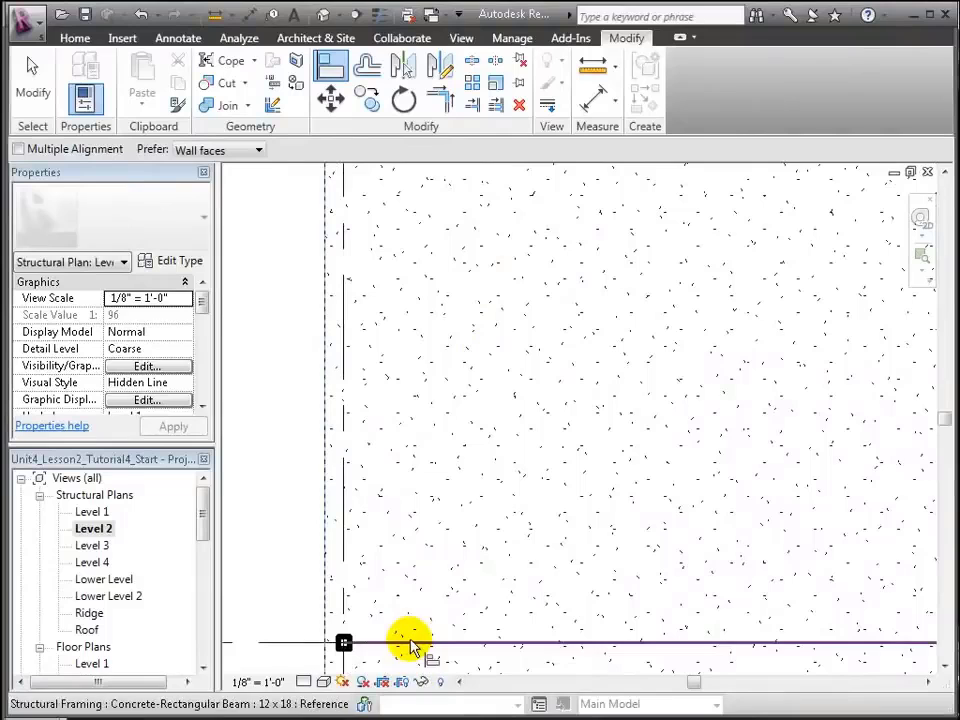
pyautogui.click(329, 635)
pyautogui.click(338, 638)
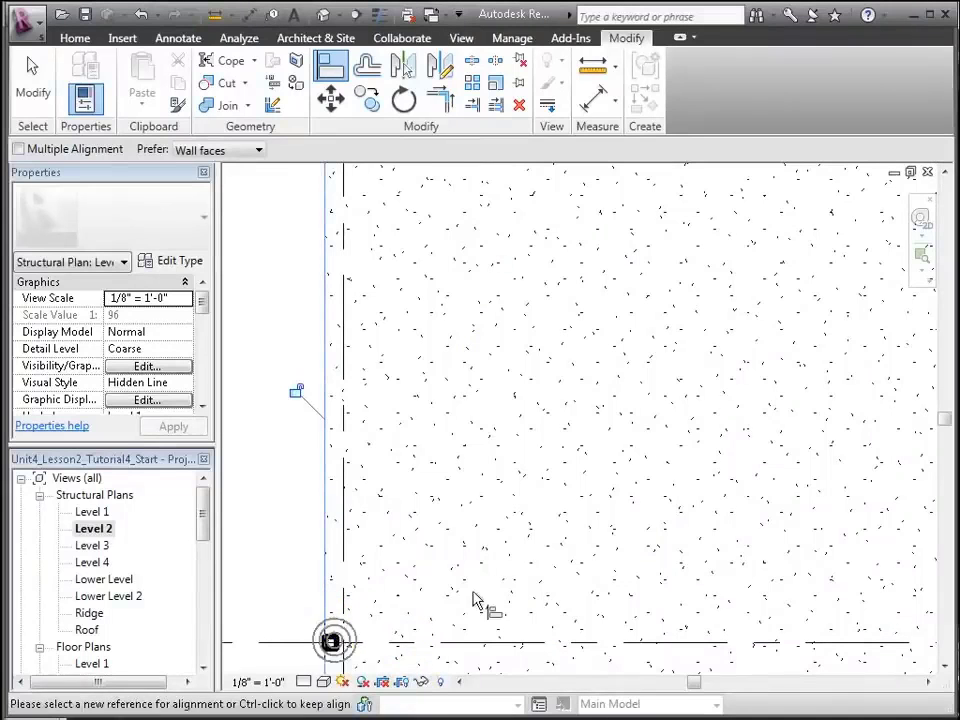
pyautogui.moveTo(476, 600); pyautogui.dragTo(493, 433, button='middle')
pyautogui.click(343, 474)
# - Align the next timber column down grid A with the slab's long outer edge and lock the alignment
pyautogui.moveTo(404, 175); pyautogui.dragTo(397, 248, button='middle')
pyautogui.press('a')
pyautogui.press('l')
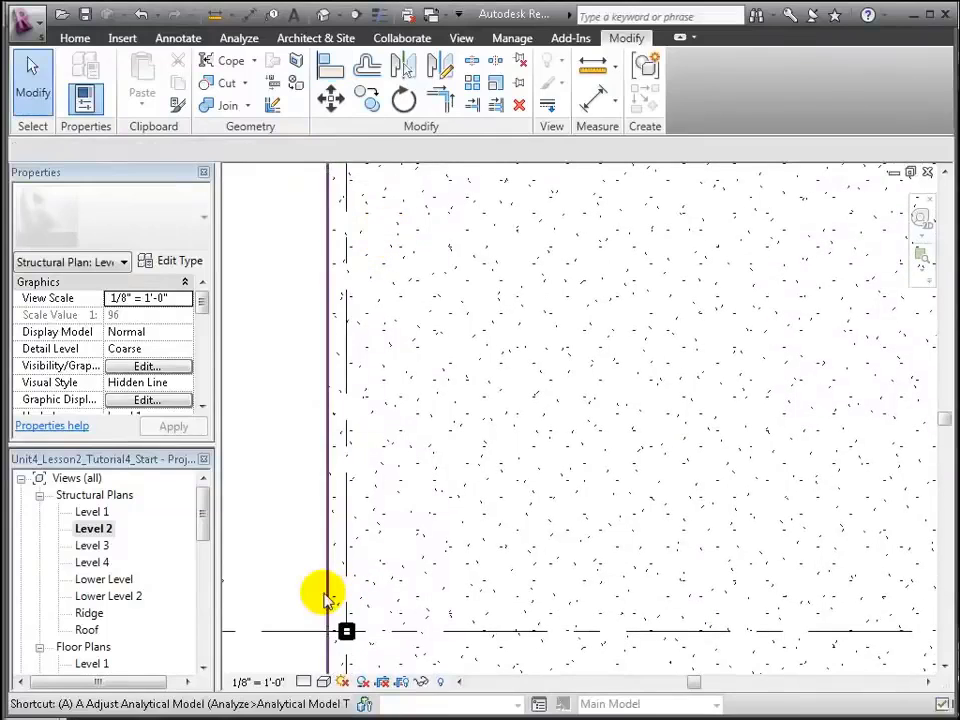
pyautogui.click(330, 600)
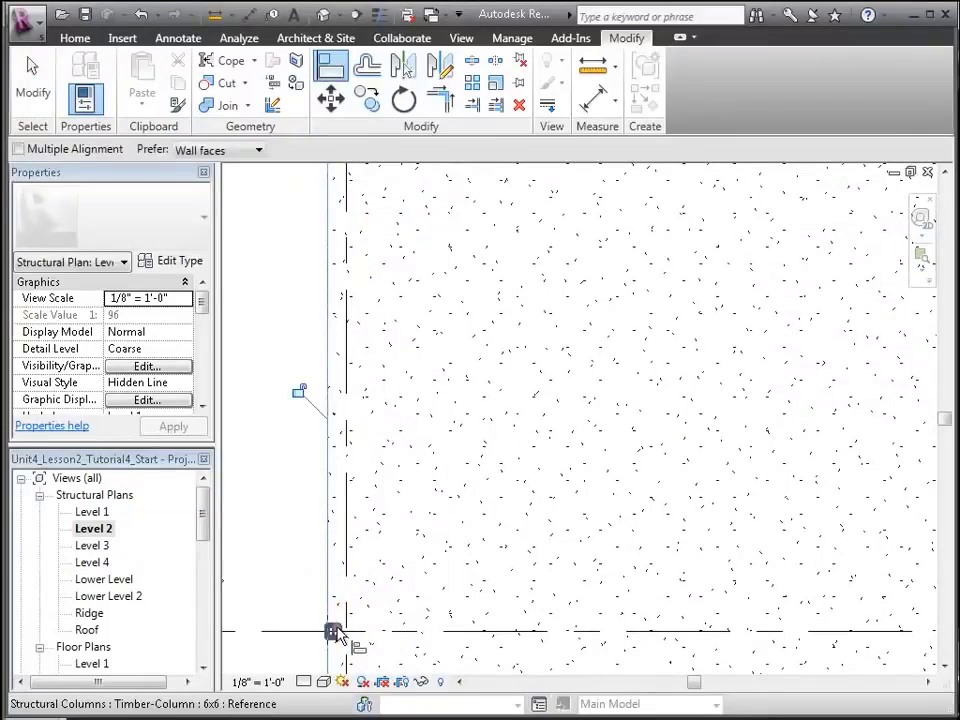
pyautogui.click(325, 440)
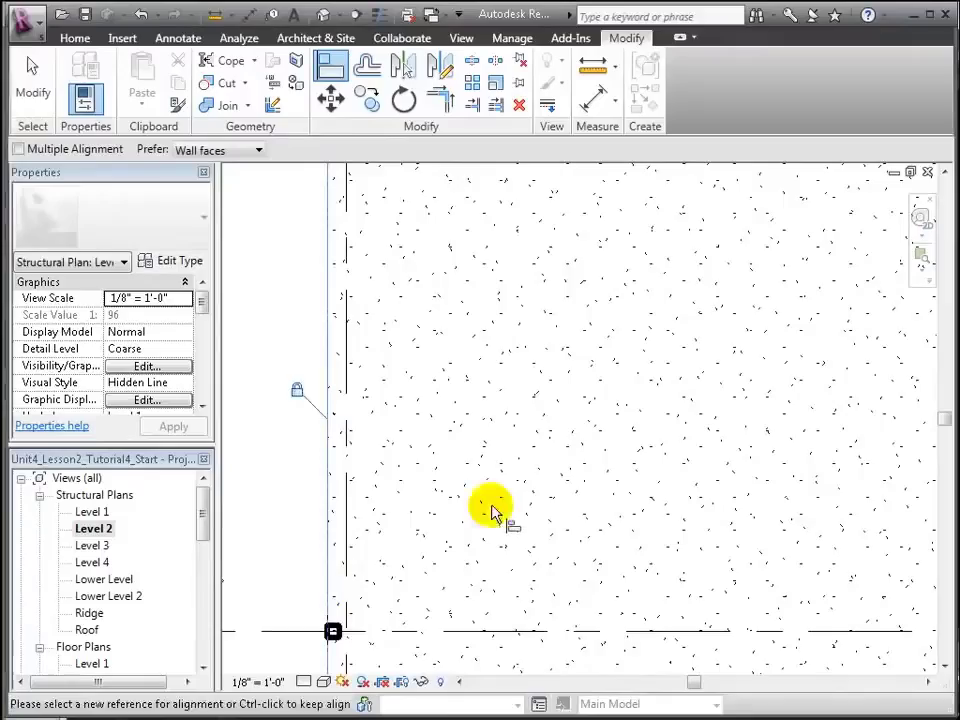
pyautogui.moveTo(493, 510); pyautogui.dragTo(486, 354, button='middle')
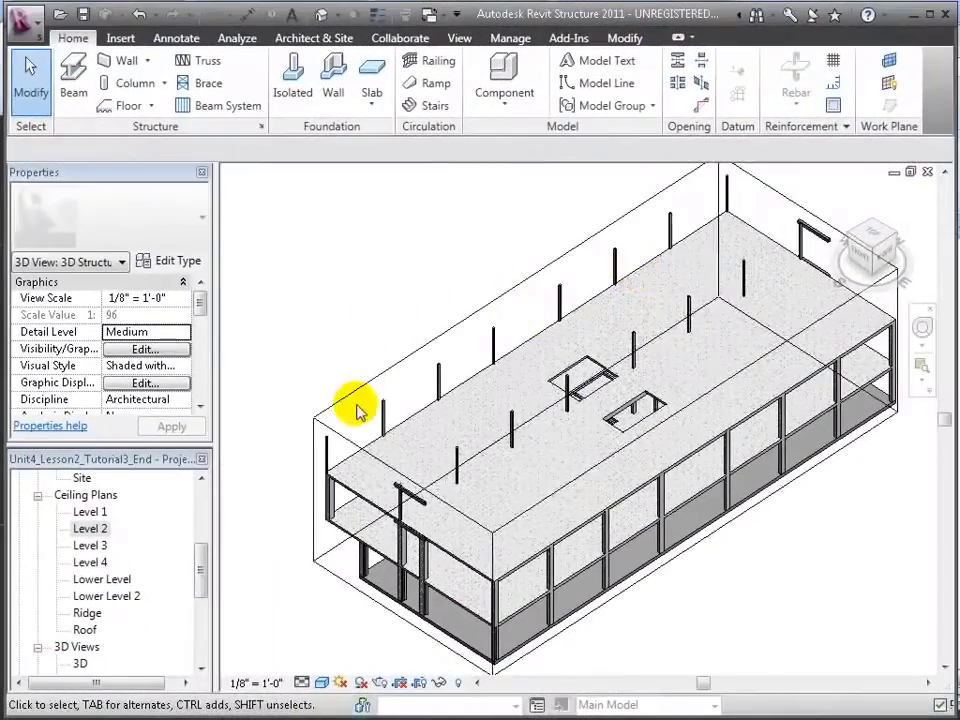
# - Start a beam in the 3D view and open the Glulam-Southern Pine family from the Structural, Framing, Wood library folder
pyautogui.scroll(4, 368, 405)
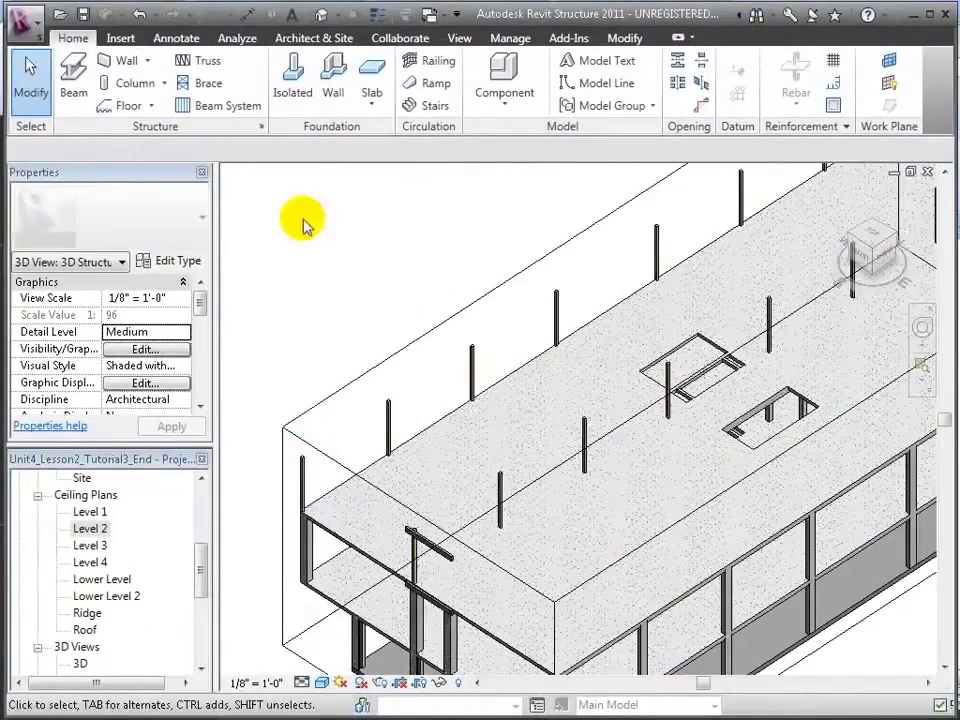
pyautogui.click(73, 82)
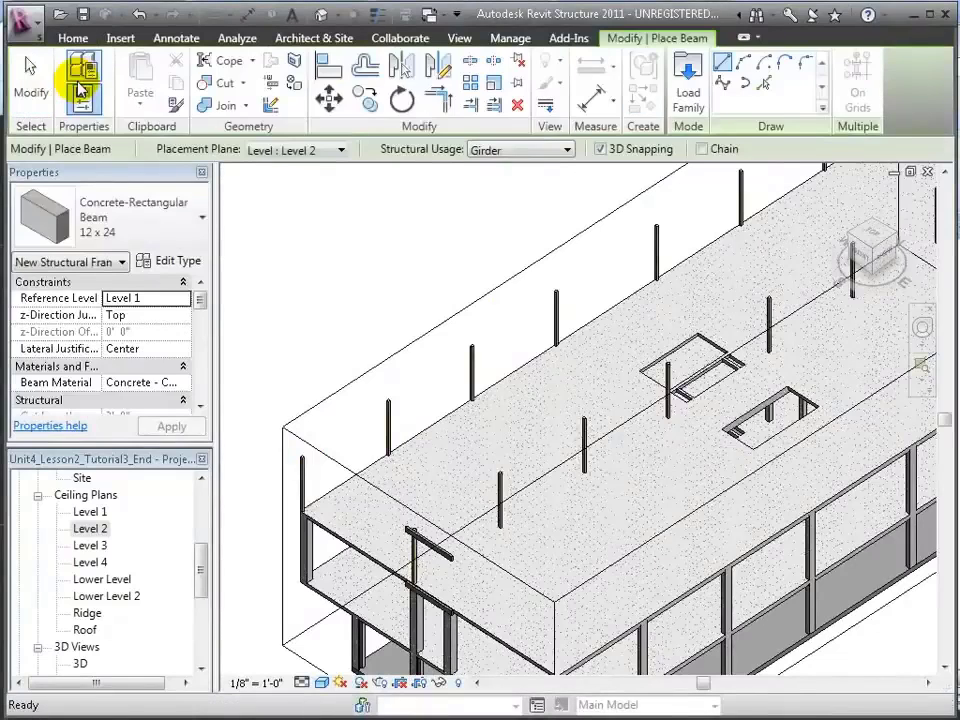
pyautogui.click(181, 231)
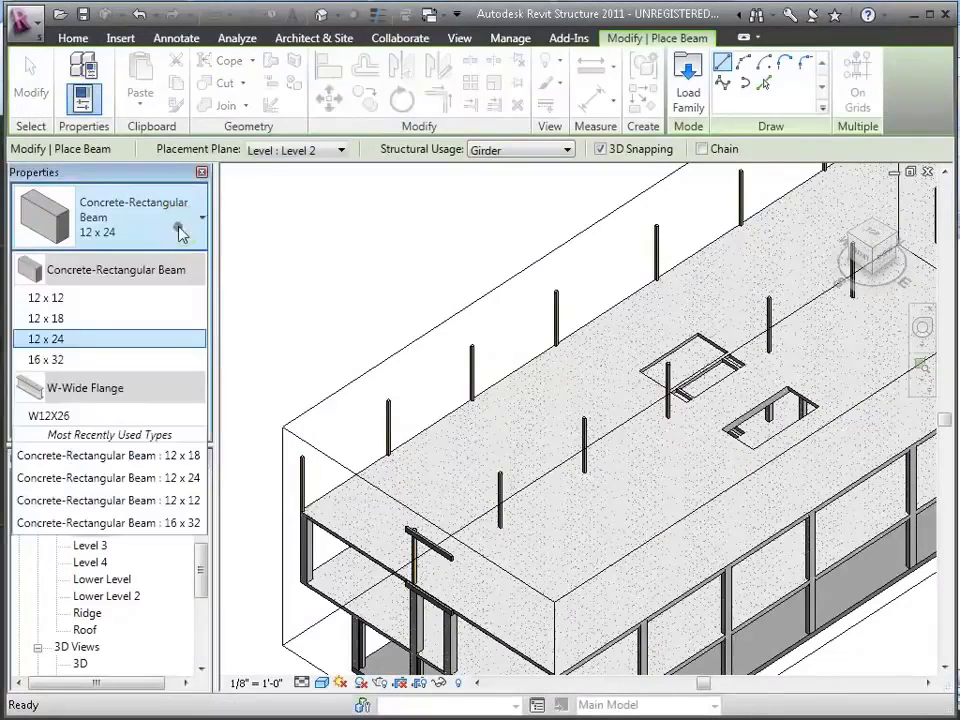
pyautogui.click(181, 228)
pyautogui.click(192, 261)
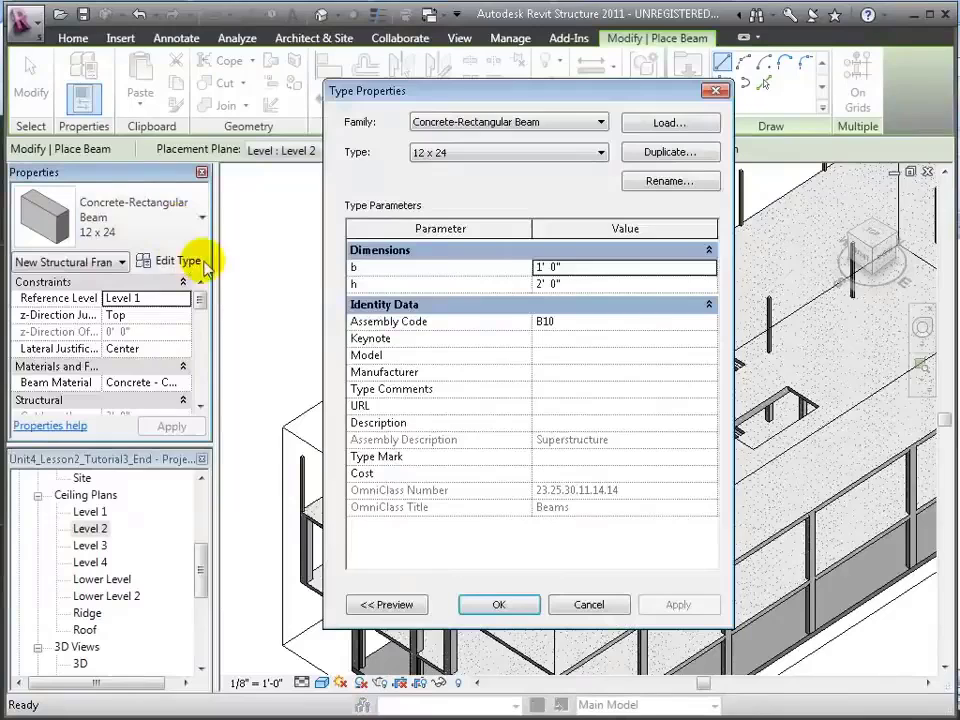
pyautogui.click(668, 123)
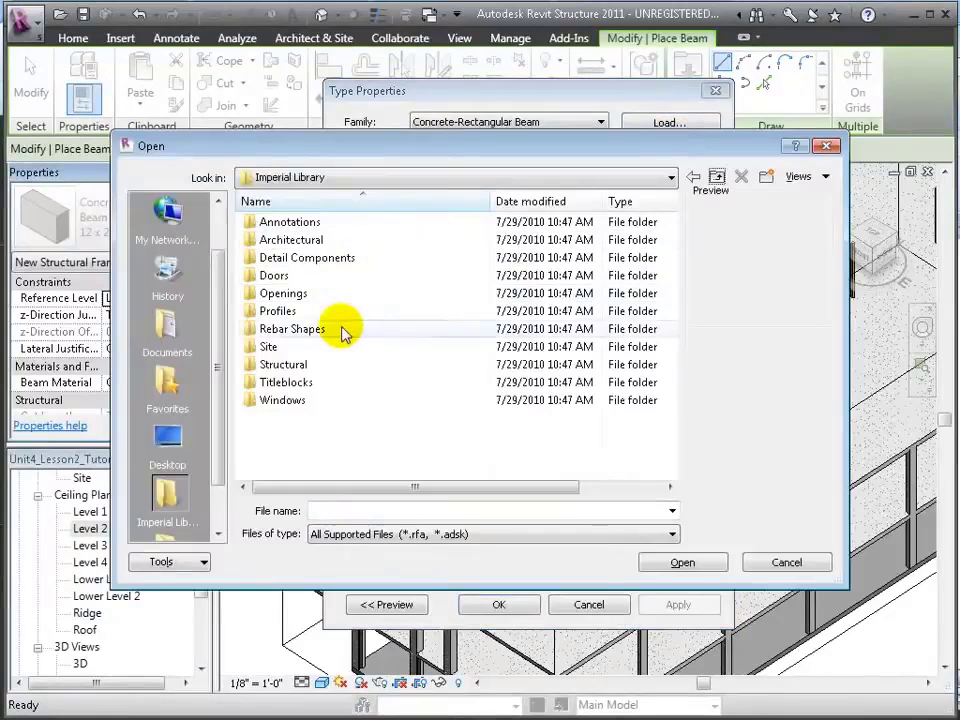
pyautogui.doubleClick(335, 368)
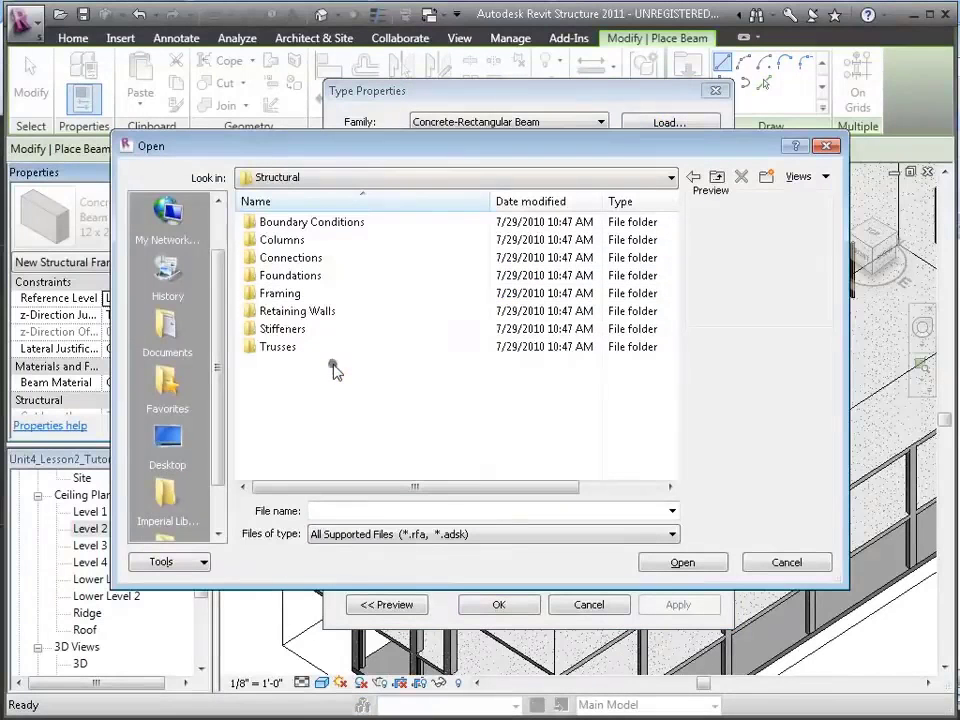
pyautogui.doubleClick(300, 293)
pyautogui.doubleClick(300, 293)
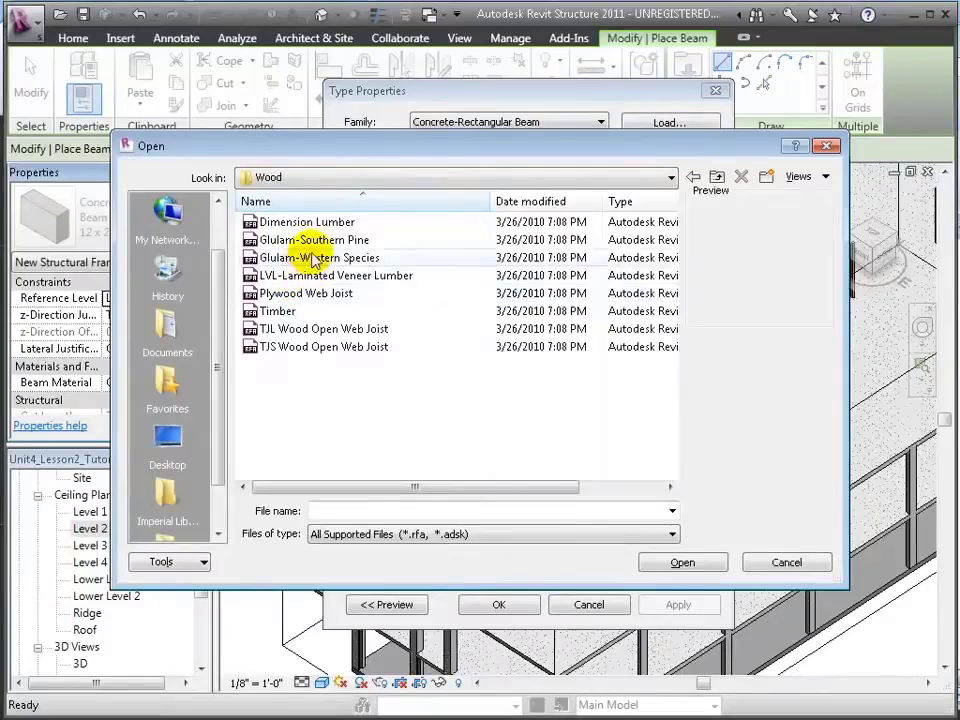
pyautogui.click(316, 242)
pyautogui.click(680, 562)
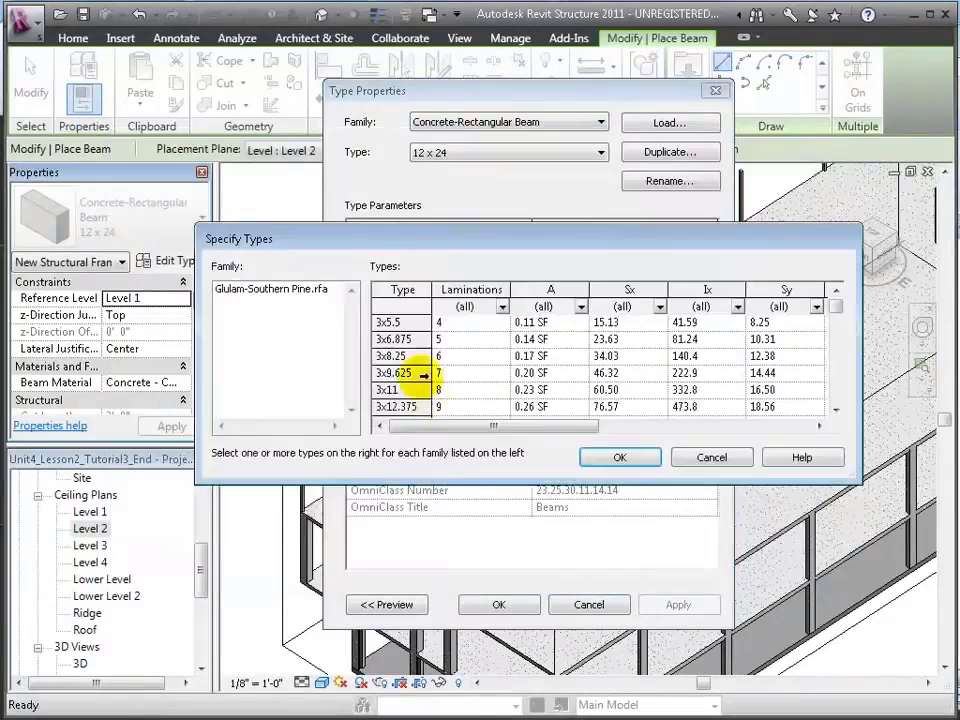
# - Choose the 5x22 type of the Glulam-Southern Pine family and load it as the beam type
pyautogui.click(395, 354)
pyautogui.scroll(-10, 398, 362)
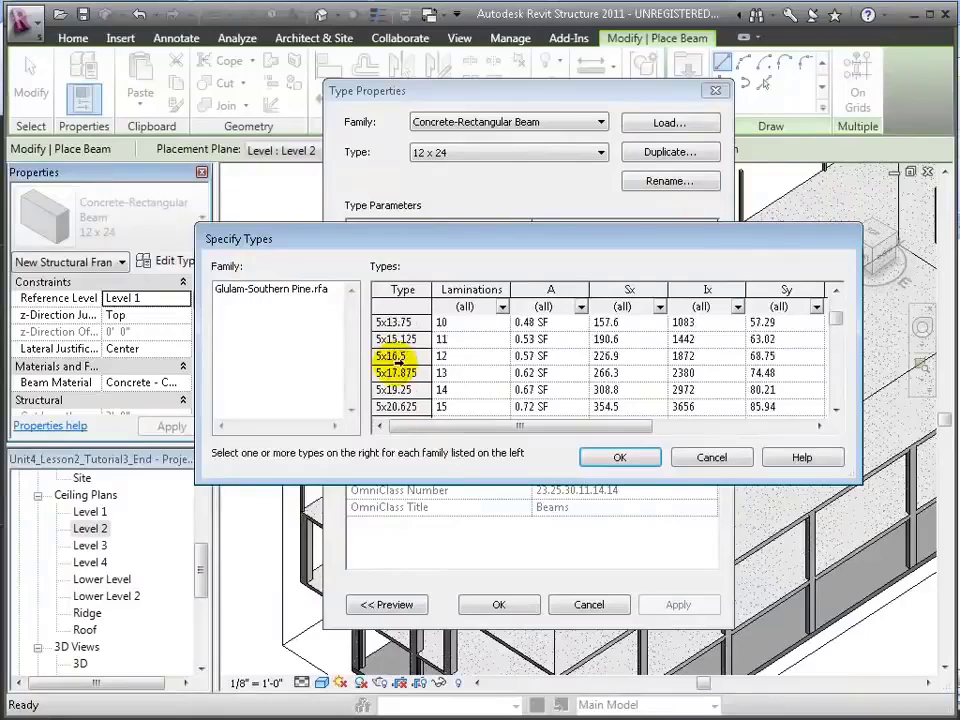
pyautogui.click(401, 372)
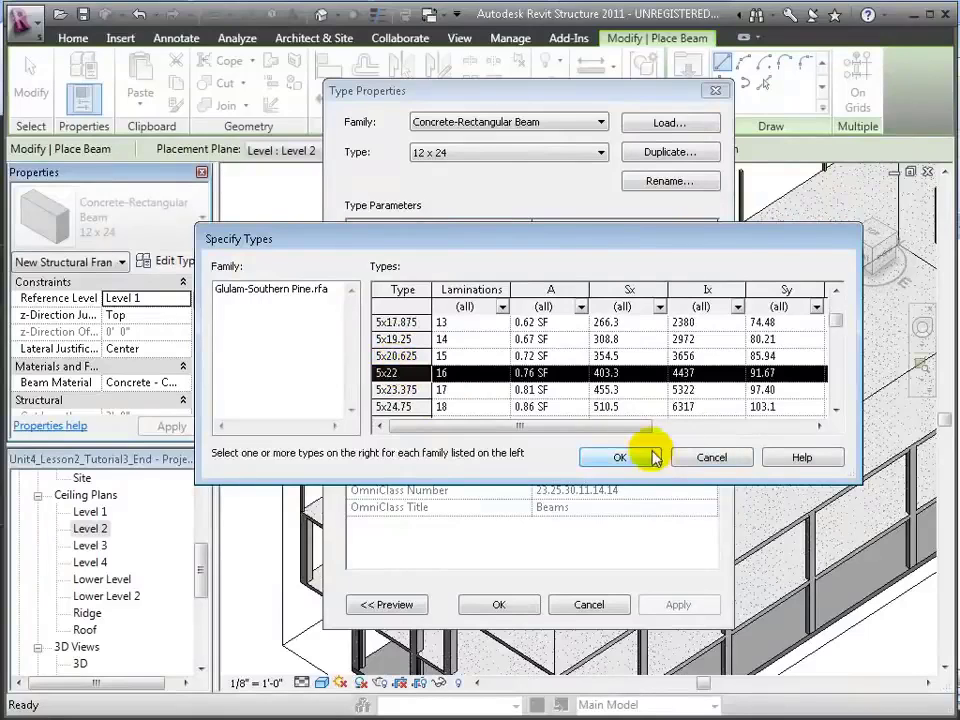
pyautogui.click(620, 457)
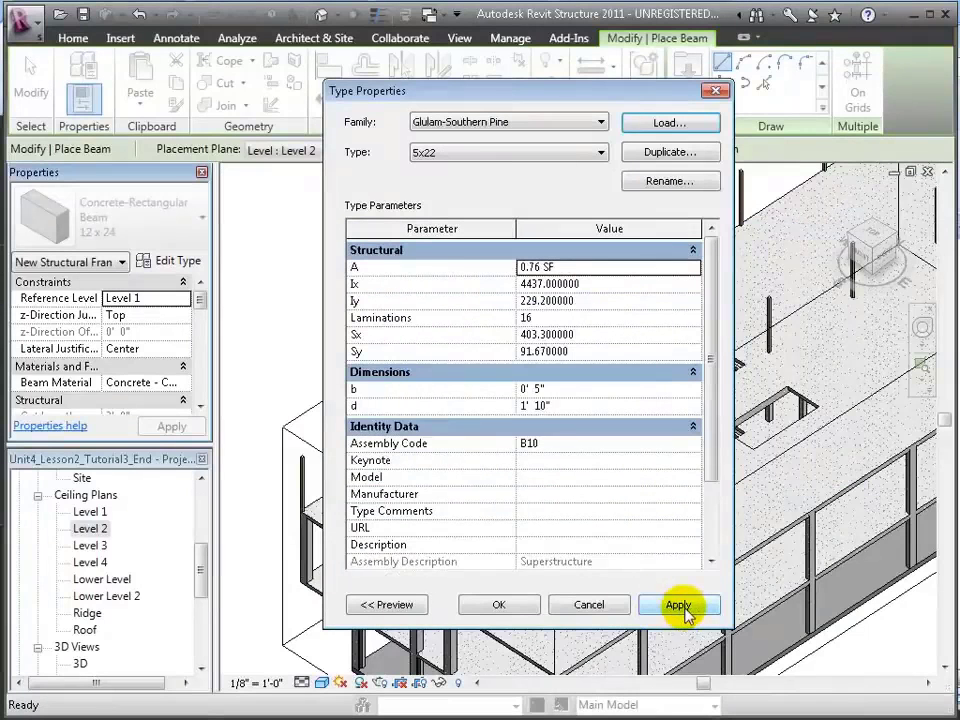
# - Set the beam placement plane to Level 3 and place a 5x22 glulam beam between the tops of the first two grid A columns
pyautogui.click(521, 610)
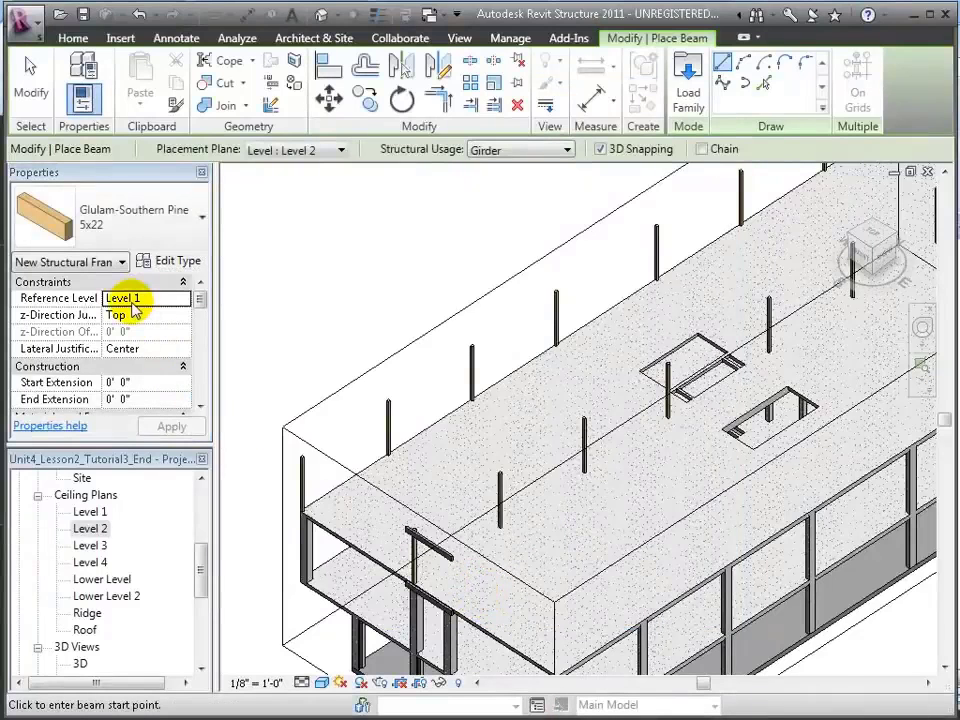
pyautogui.click(341, 149)
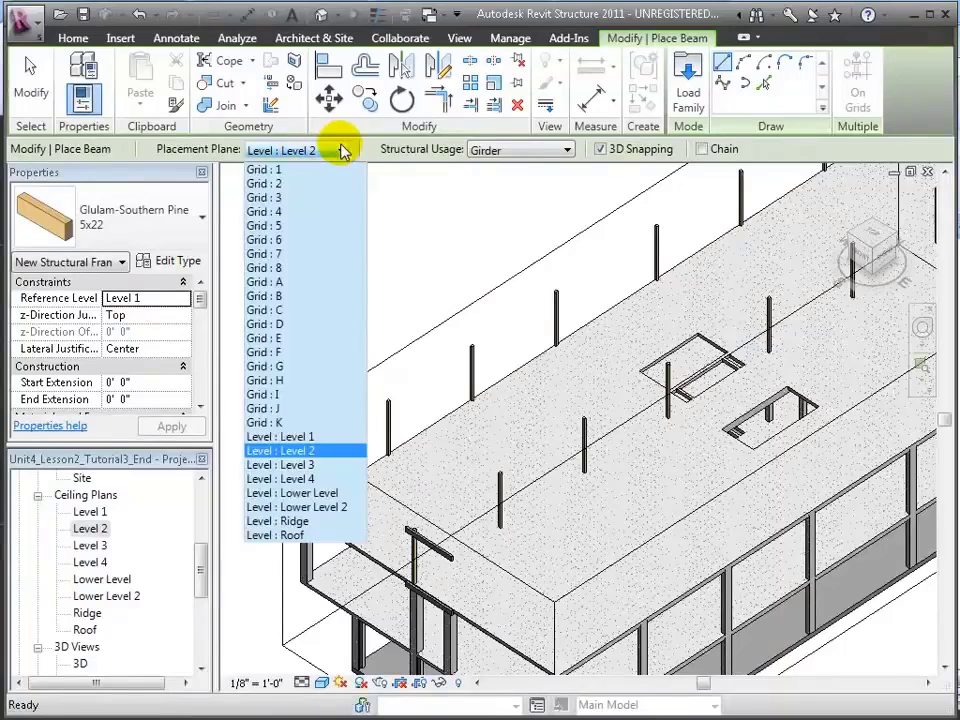
pyautogui.click(324, 465)
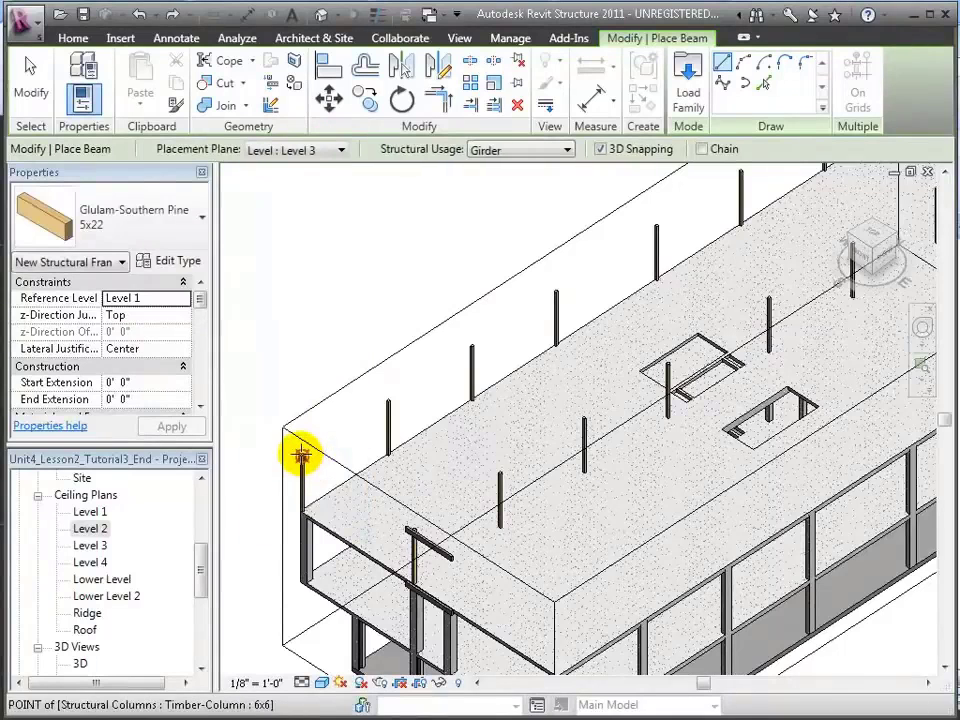
pyautogui.click(301, 453)
pyautogui.click(388, 399)
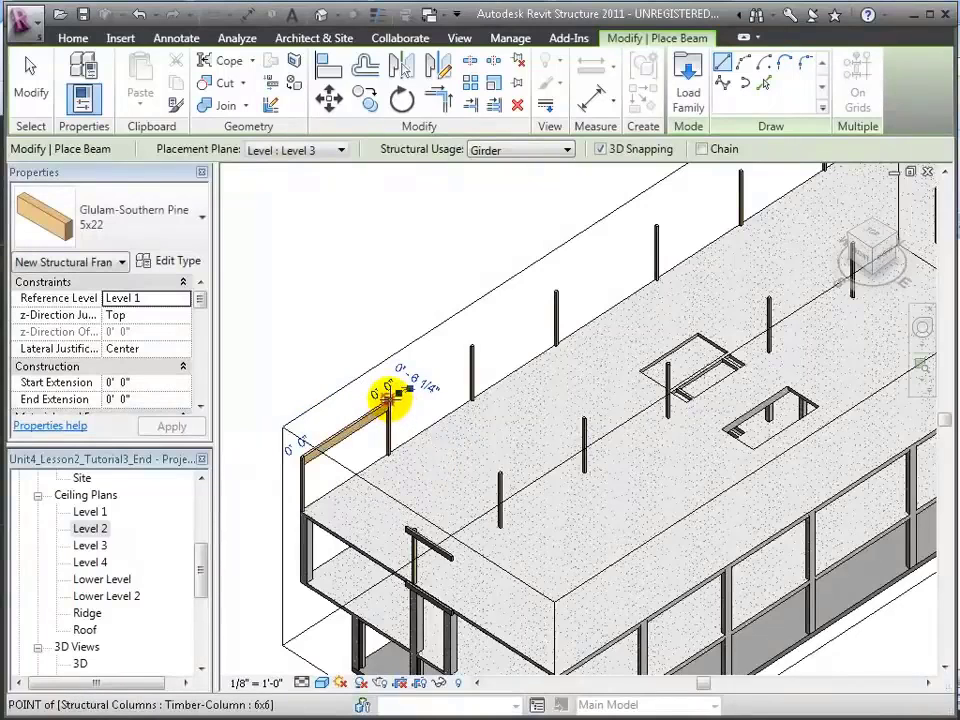
# - Place two more glulam beams along grid A, spanning from the second column top to the third and on to the fourth
pyautogui.click(390, 395)
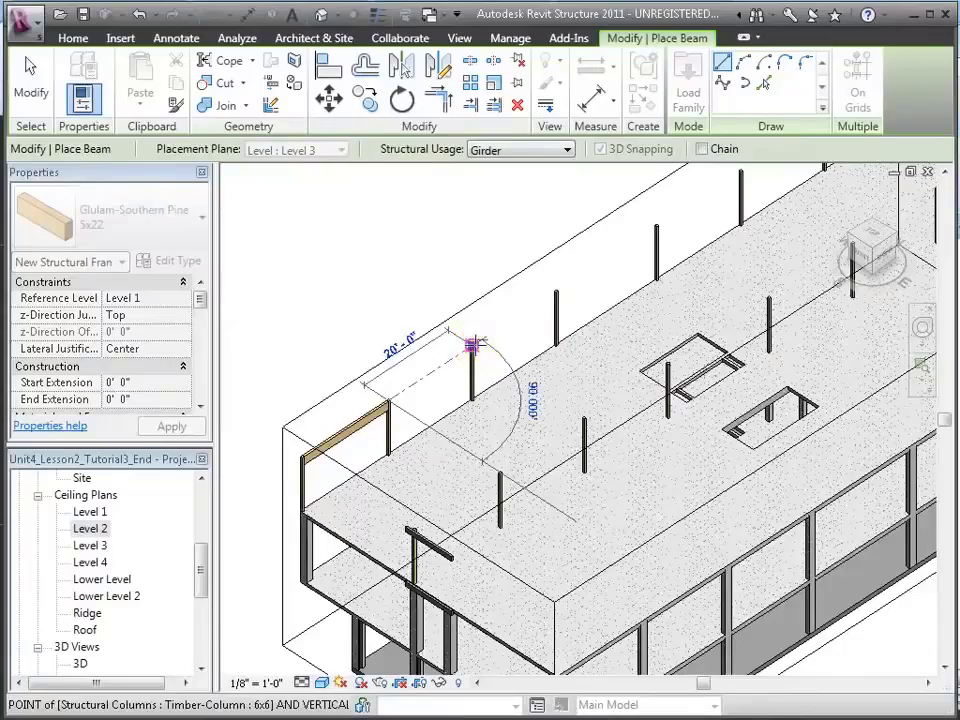
pyautogui.click(471, 345)
pyautogui.scroll(5, 488, 394)
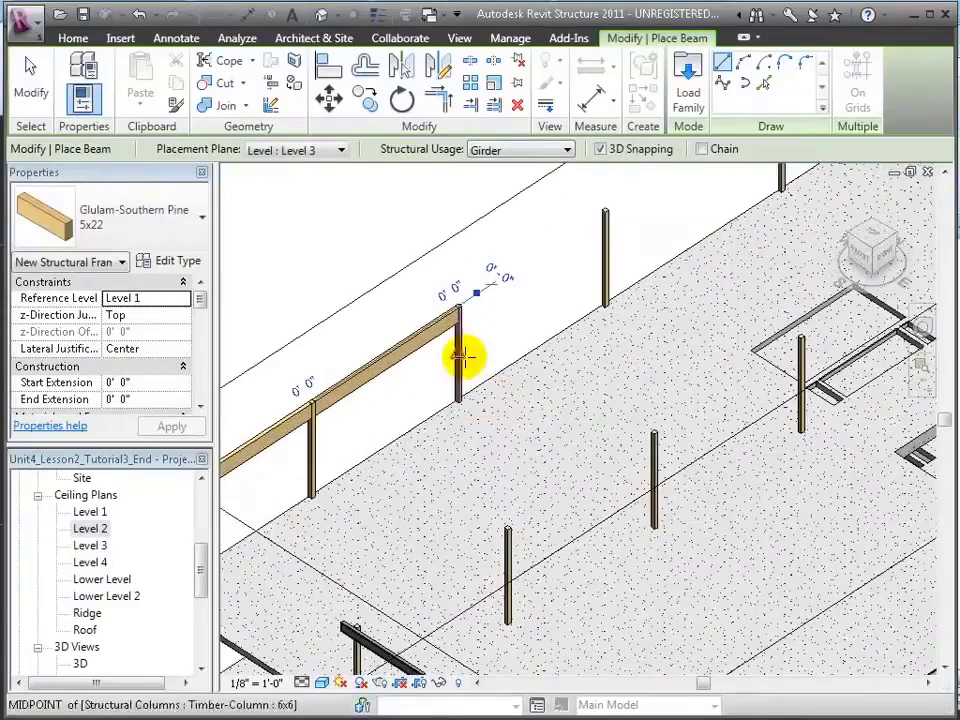
pyautogui.click(457, 308)
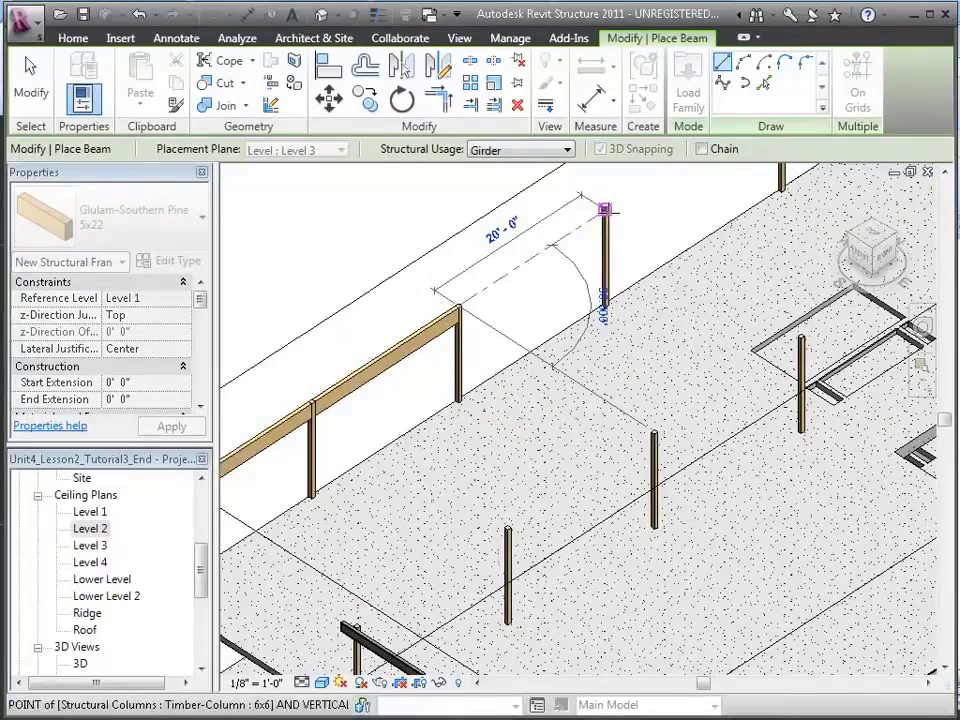
pyautogui.click(604, 210)
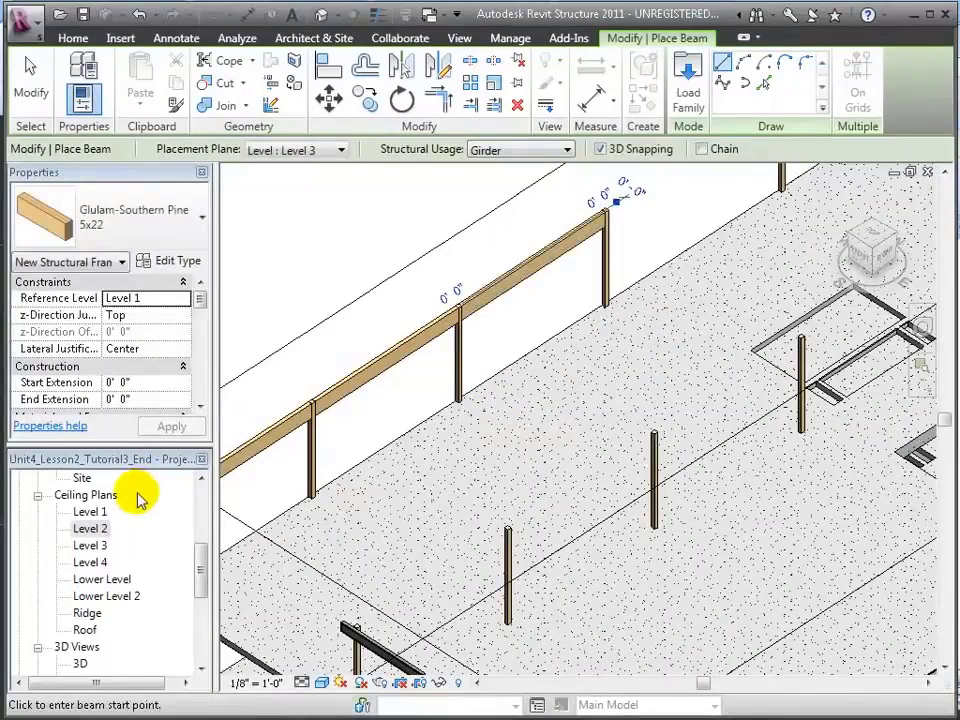
# - Open the Level 2 ceiling plan and tile it beside the 3D view, with both views framed on the unbeamed grid A columns
pyautogui.doubleClick(98, 529)
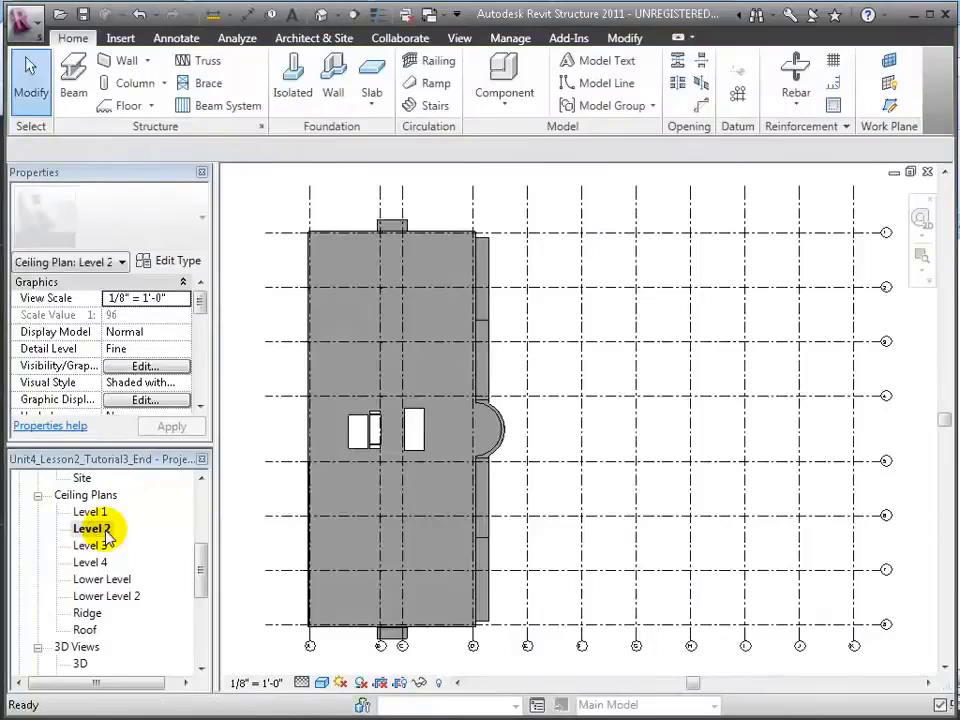
pyautogui.press('w')
pyautogui.press('t')
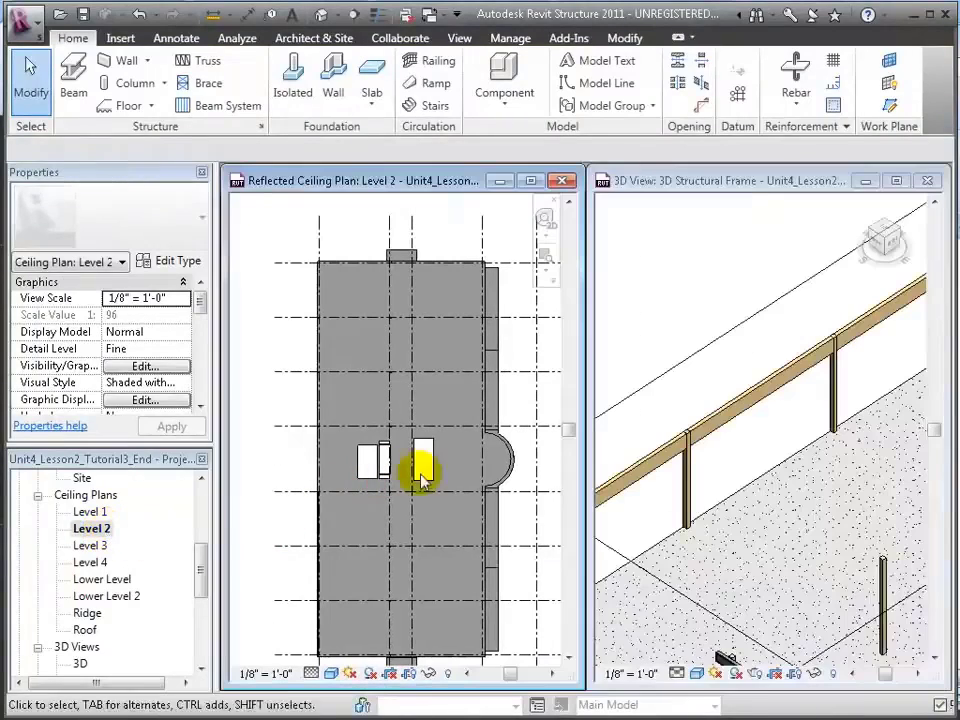
pyautogui.scroll(5, 396, 489)
pyautogui.scroll(3, 838, 498)
pyautogui.moveTo(838, 498); pyautogui.dragTo(671, 628, button='middle')
pyautogui.moveTo(857, 501); pyautogui.dragTo(667, 563, button='middle')
pyautogui.scroll(-2, 669, 550)
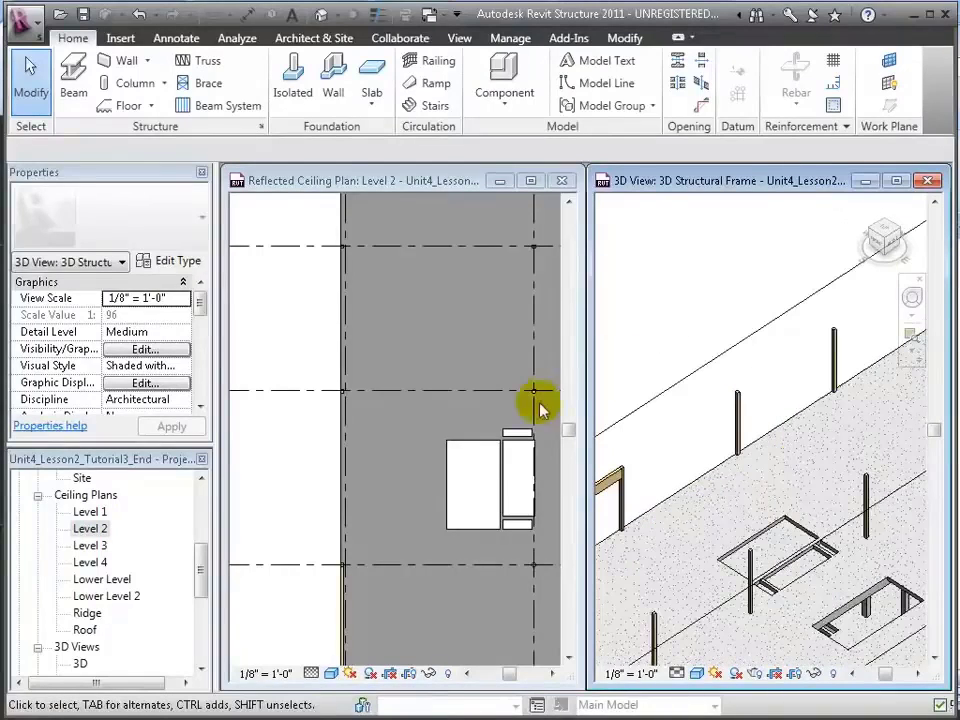
# - Start a beam similar to the placed glulam beam in the ceiling plan, using Level 3 as the work plane
pyautogui.click(245, 477)
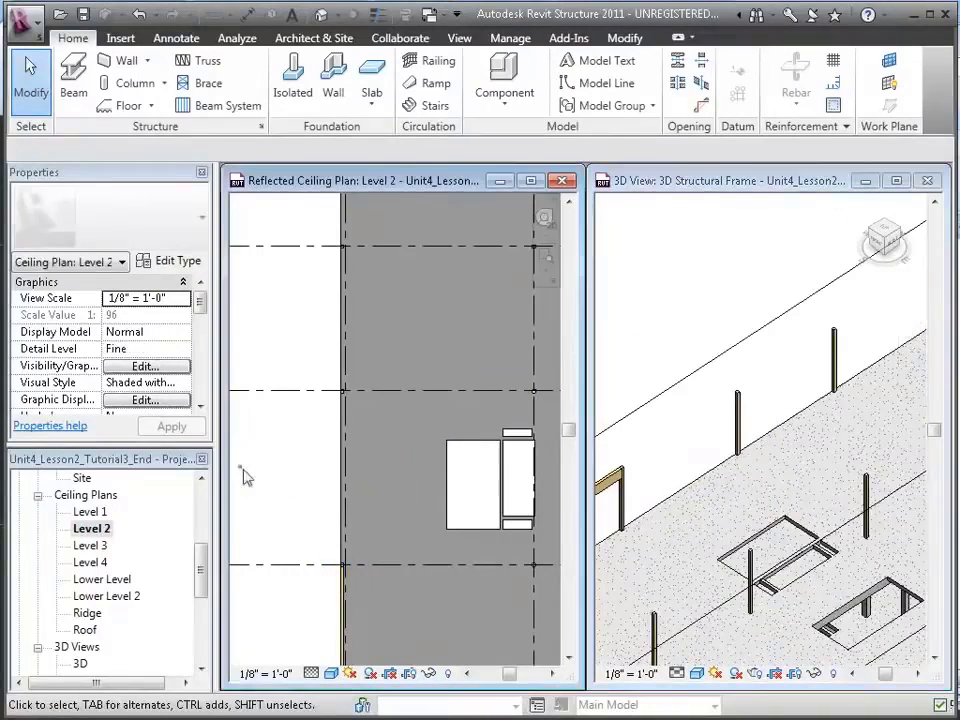
pyautogui.click(344, 610)
pyautogui.rightClick(345, 608)
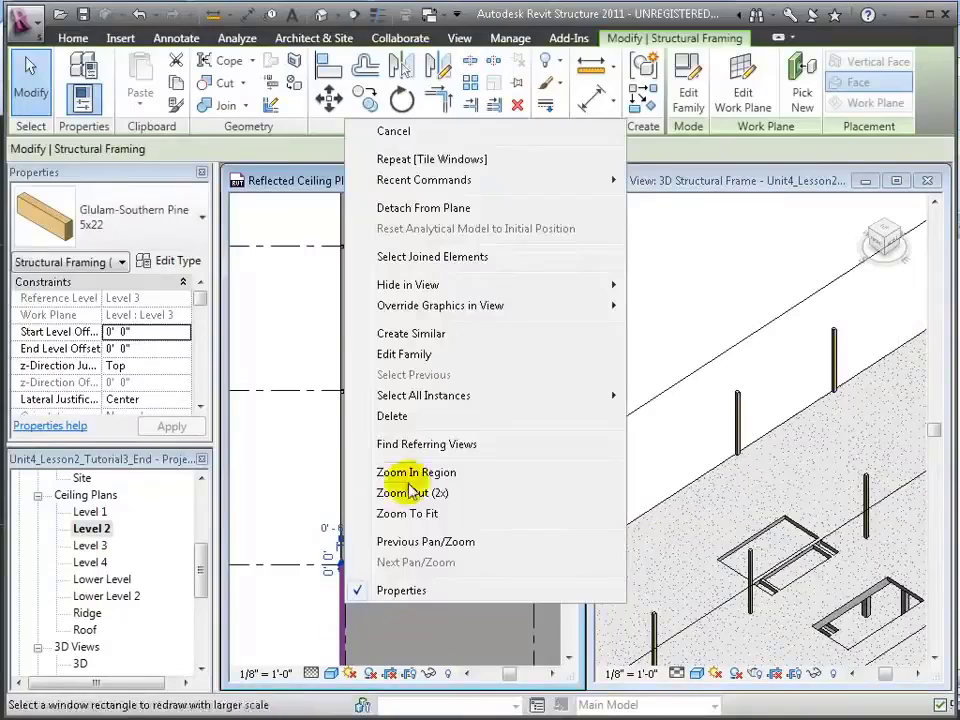
pyautogui.click(444, 335)
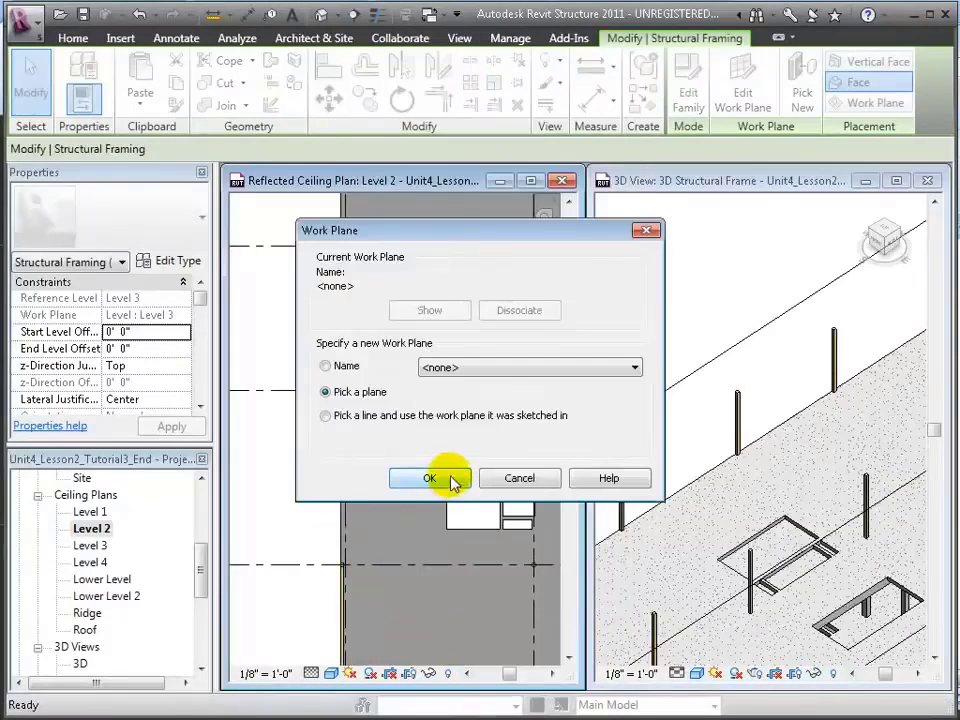
pyautogui.click(491, 369)
pyautogui.click(466, 656)
pyautogui.click(429, 477)
pyautogui.press('b')
pyautogui.press('m')
# - Place glulam beams between the grid A columns from grid 5 to grid 4 and from grid 4 to grid 3
pyautogui.scroll(3, 343, 572)
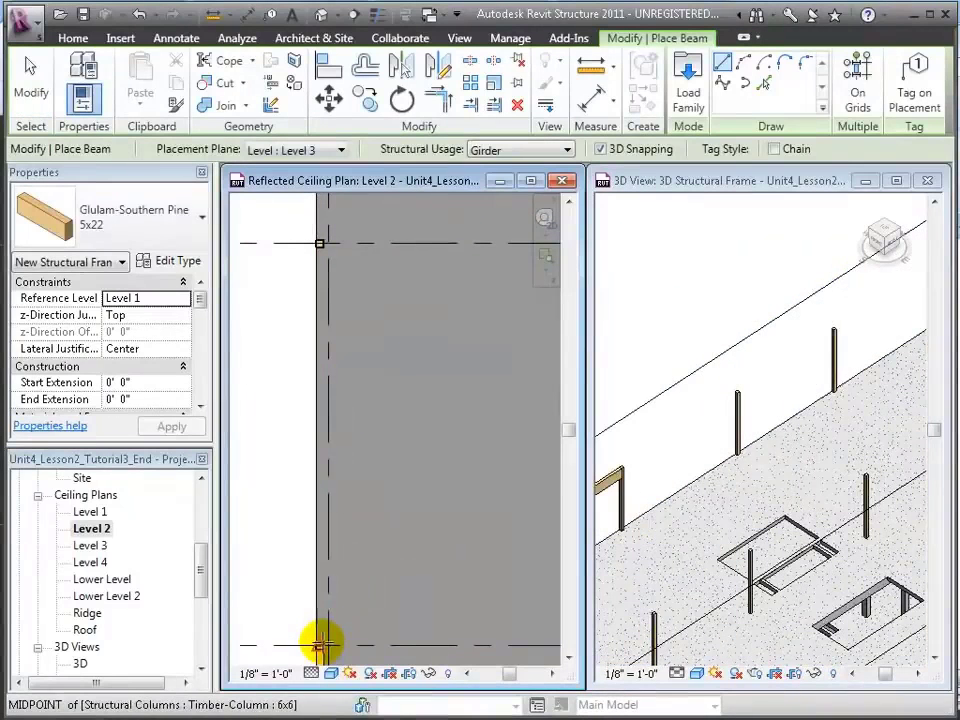
pyautogui.click(320, 641)
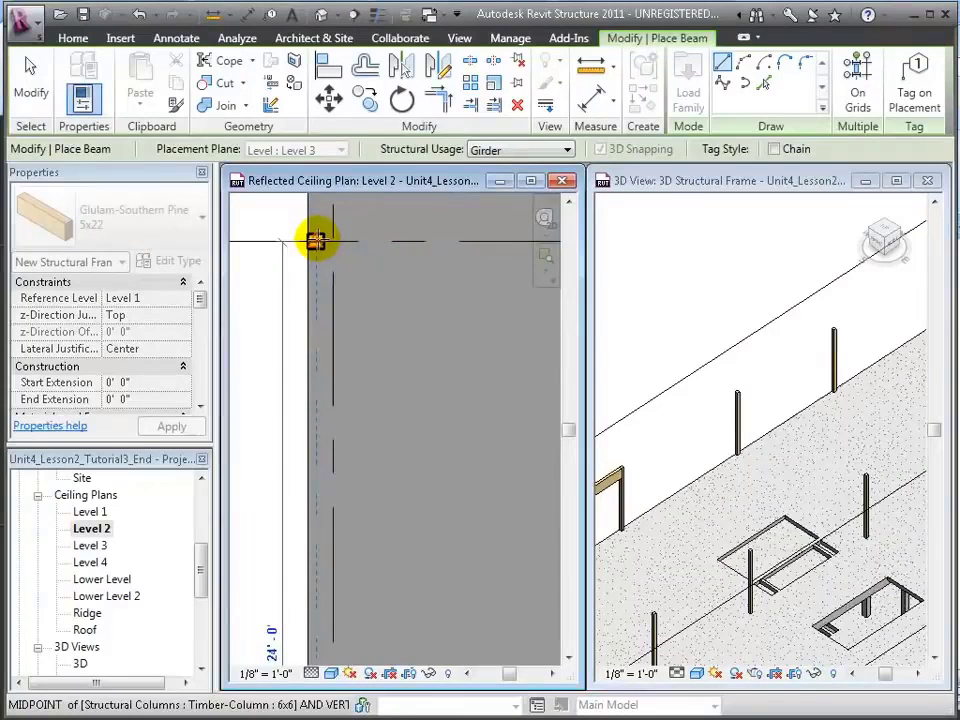
pyautogui.click(317, 240)
pyautogui.moveTo(317, 240); pyautogui.dragTo(342, 584, button='middle')
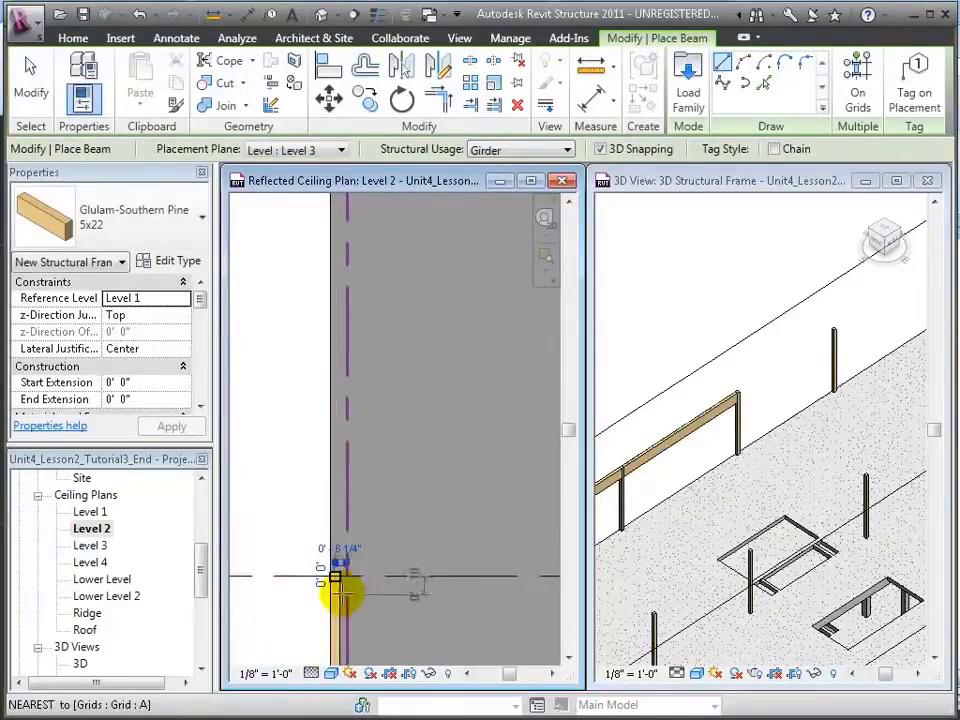
pyautogui.moveTo(407, 375); pyautogui.dragTo(397, 455, button='middle')
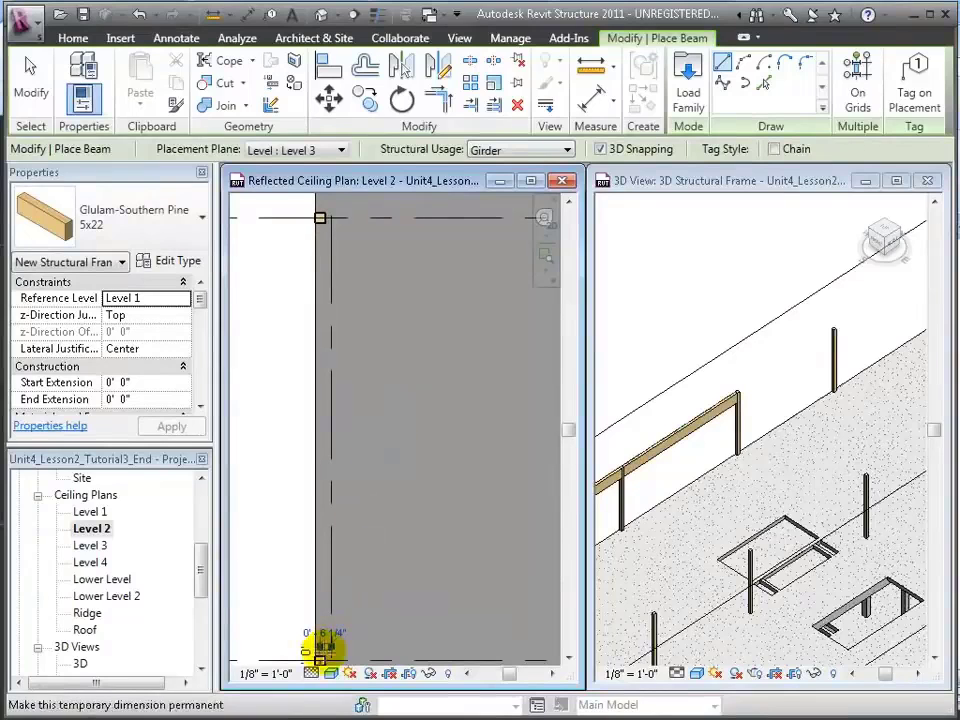
pyautogui.click(320, 648)
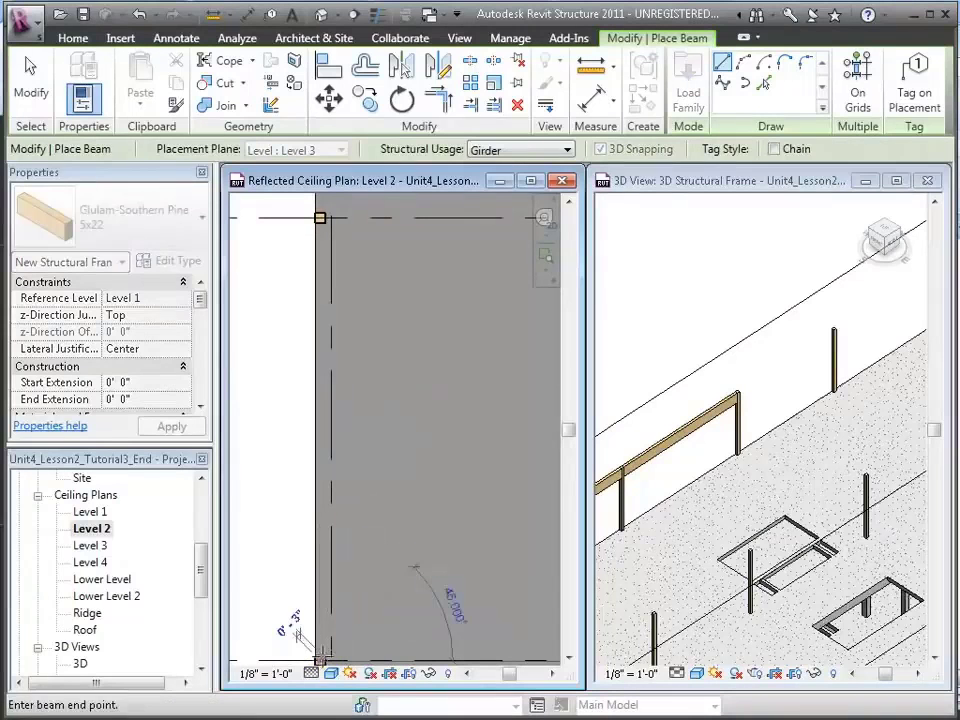
pyautogui.click(320, 217)
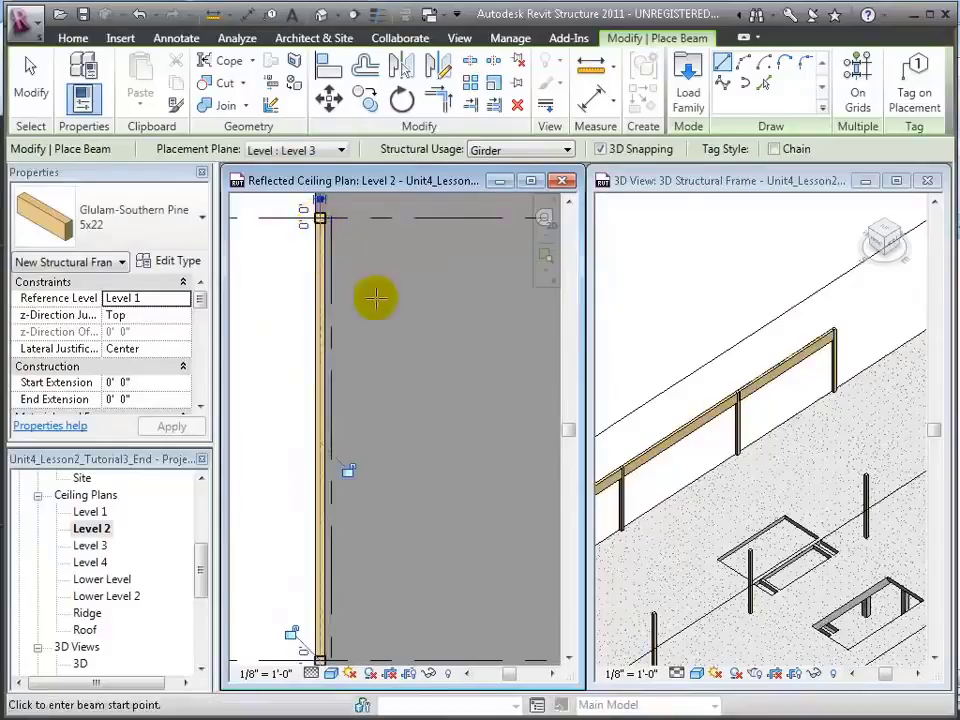
pyautogui.scroll(-1, 388, 313)
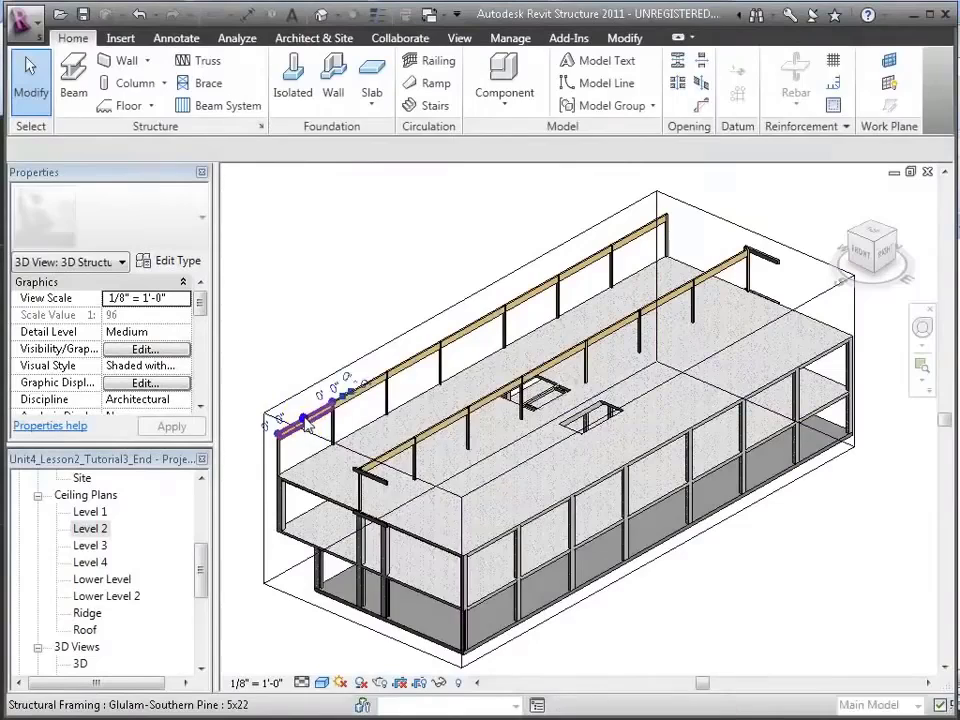
# - Select all instances of the 5x22 glulam beam and set their start level offset to -0' 0 3/4"
pyautogui.rightClick(307, 428)
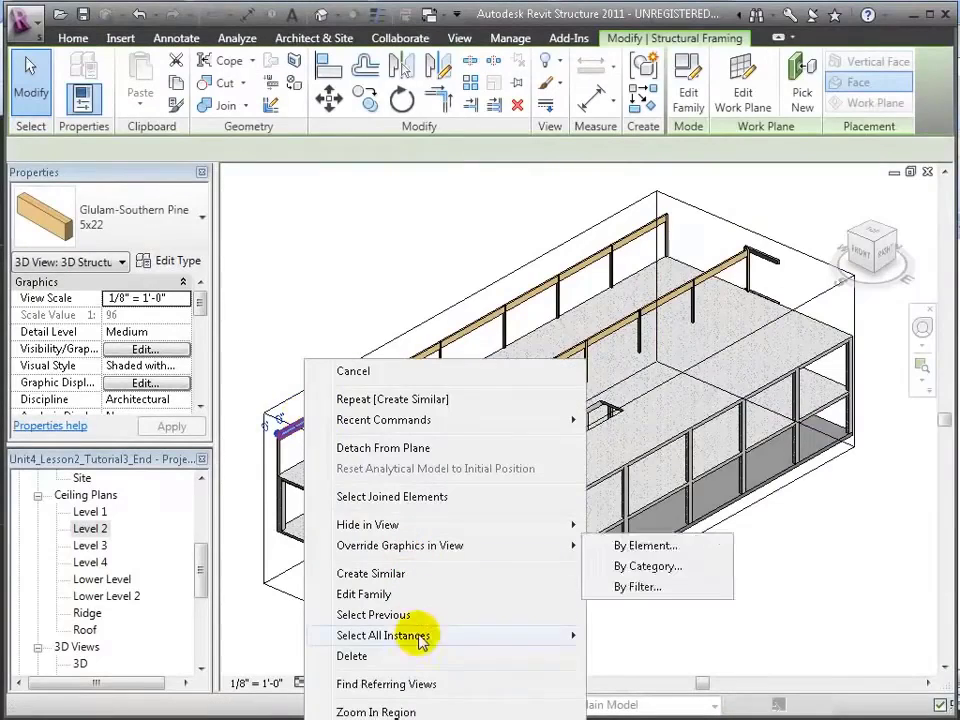
pyautogui.moveTo(542, 636)
pyautogui.click(630, 695)
pyautogui.click(150, 333)
pyautogui.click(150, 333)
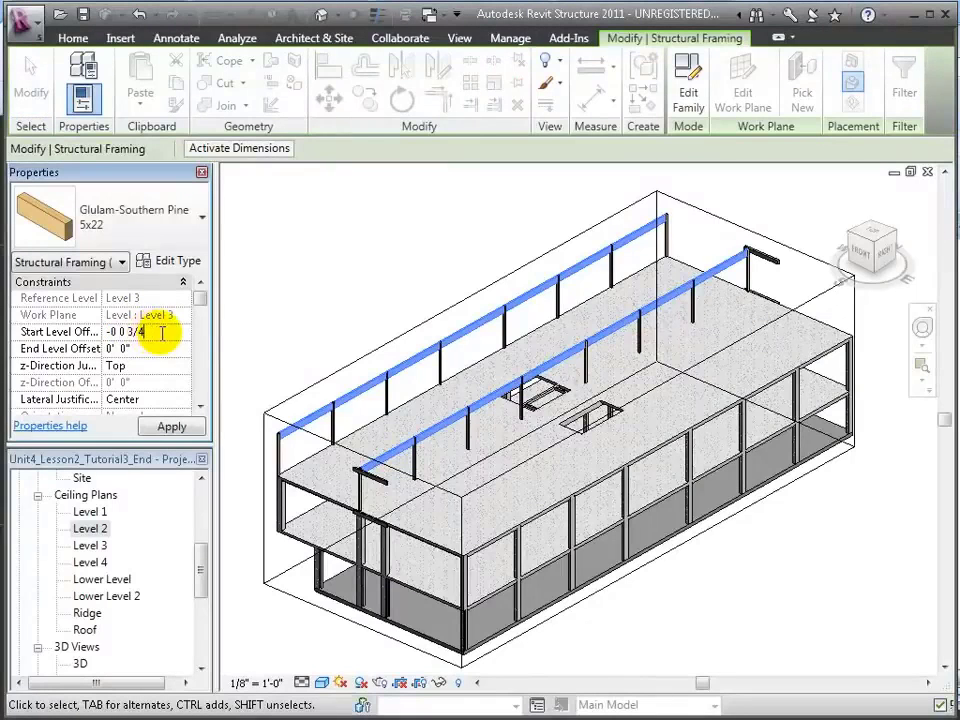
# - Set the end level offset of all selected glulam beams to -0' 0 3/4" and check the offsets on the corner beam
pyautogui.click(93, 337)
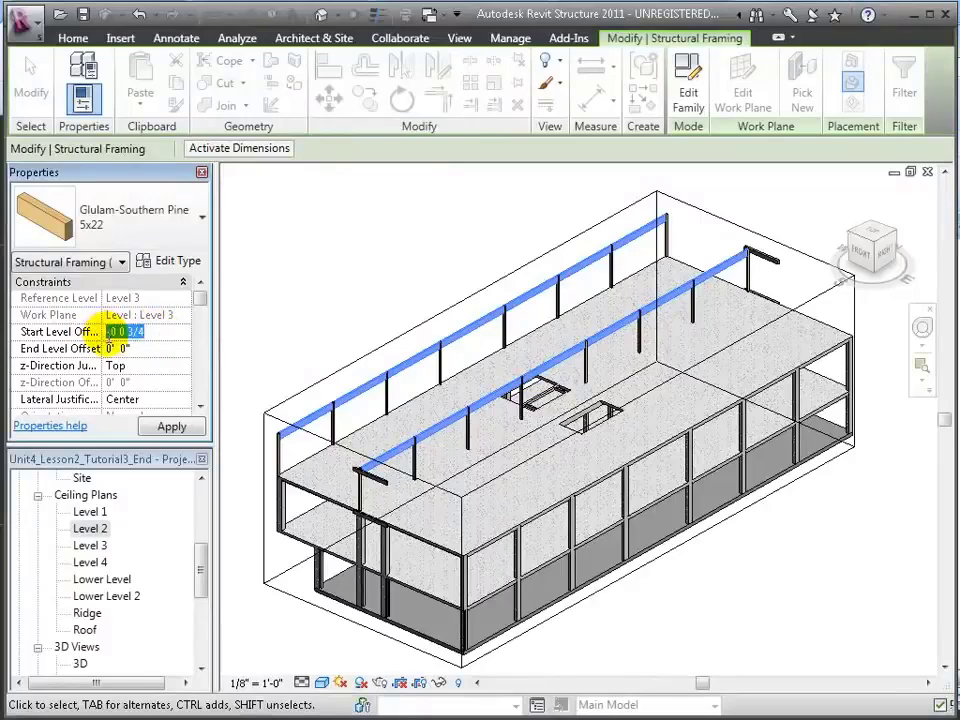
pyautogui.click(140, 349)
pyautogui.click(148, 333)
pyautogui.write('-0 0 3/4')
pyautogui.click(172, 427)
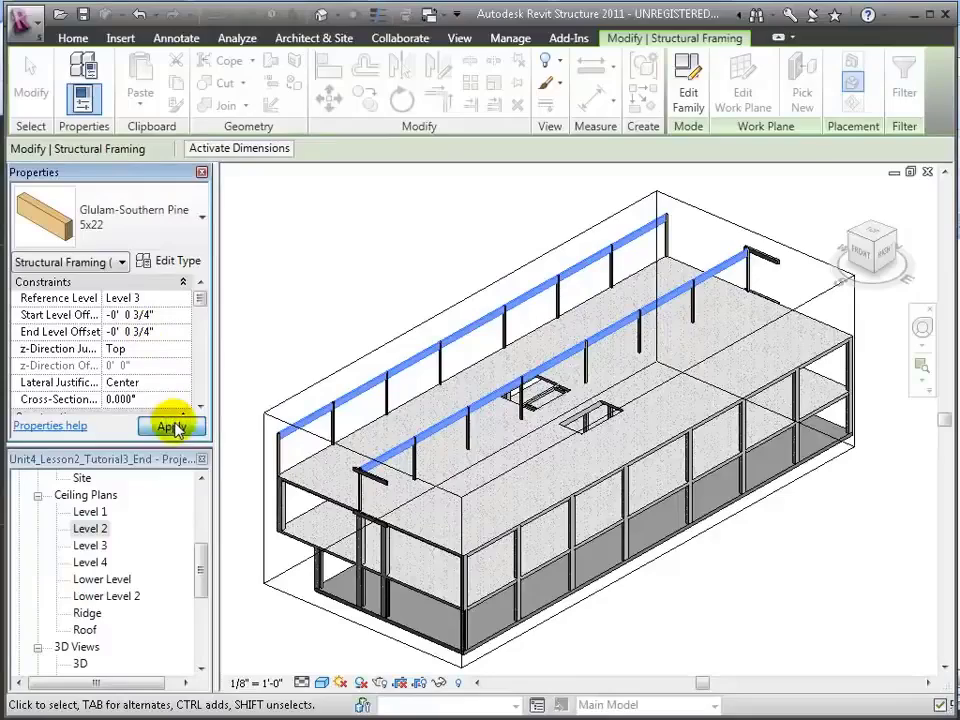
pyautogui.click(333, 310)
pyautogui.click(320, 425)
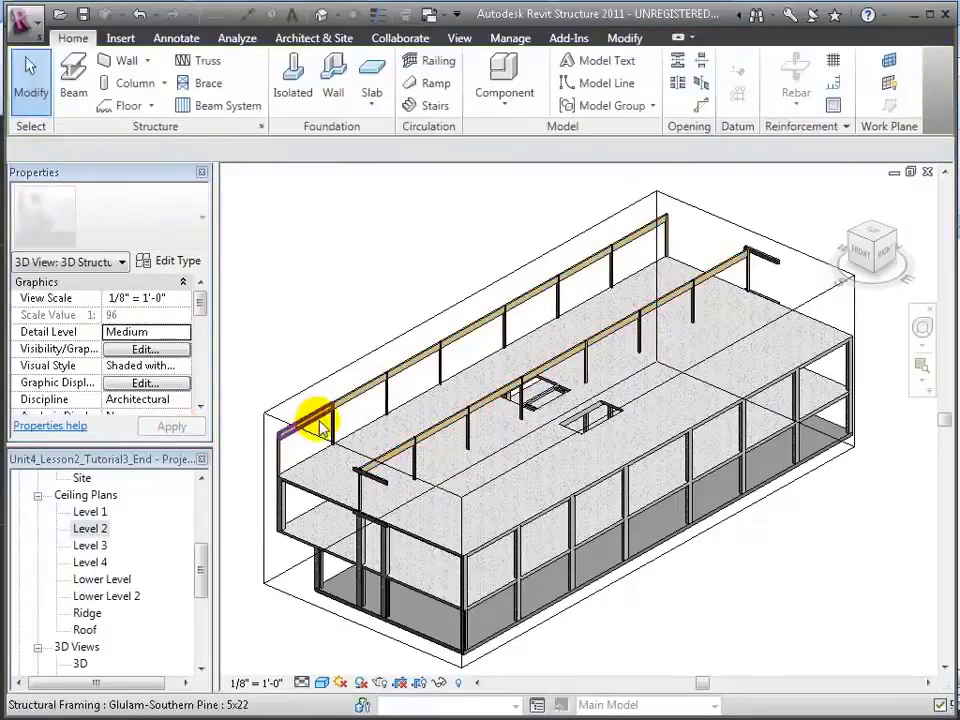
pyautogui.click(320, 425)
pyautogui.scroll(4, 497, 279)
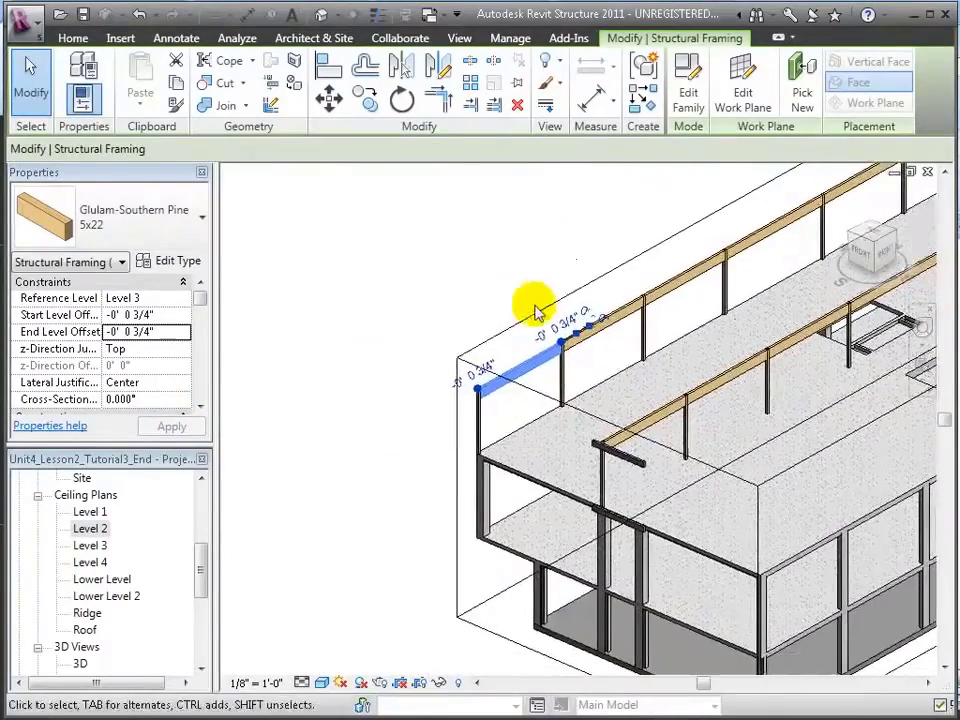
pyautogui.scroll(3, 530, 330)
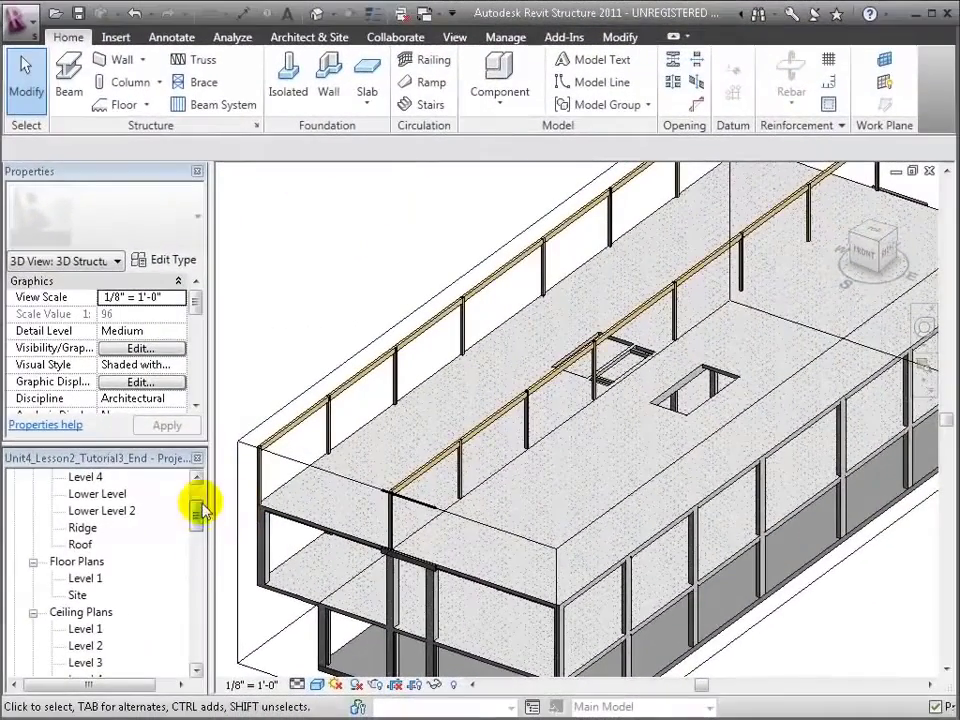
# - Start a beam system in the Level 2 ceiling plan on work plane Level 3 and set its elevation to -0' 0 3/4"
pyautogui.scroll(-1, 197, 517)
pyautogui.click(86, 629)
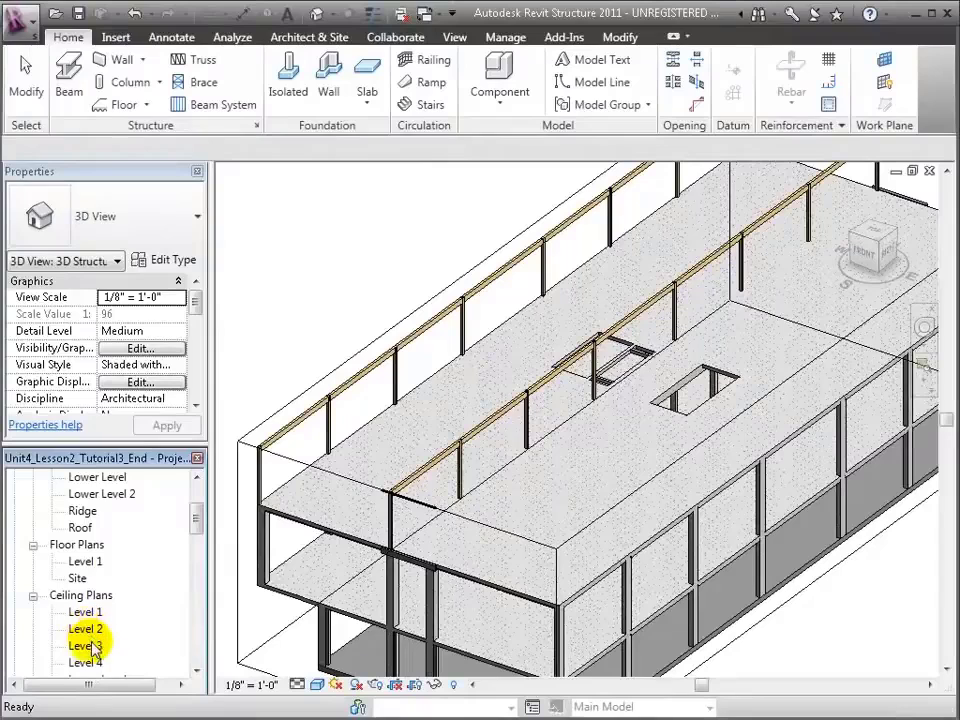
pyautogui.doubleClick(88, 630)
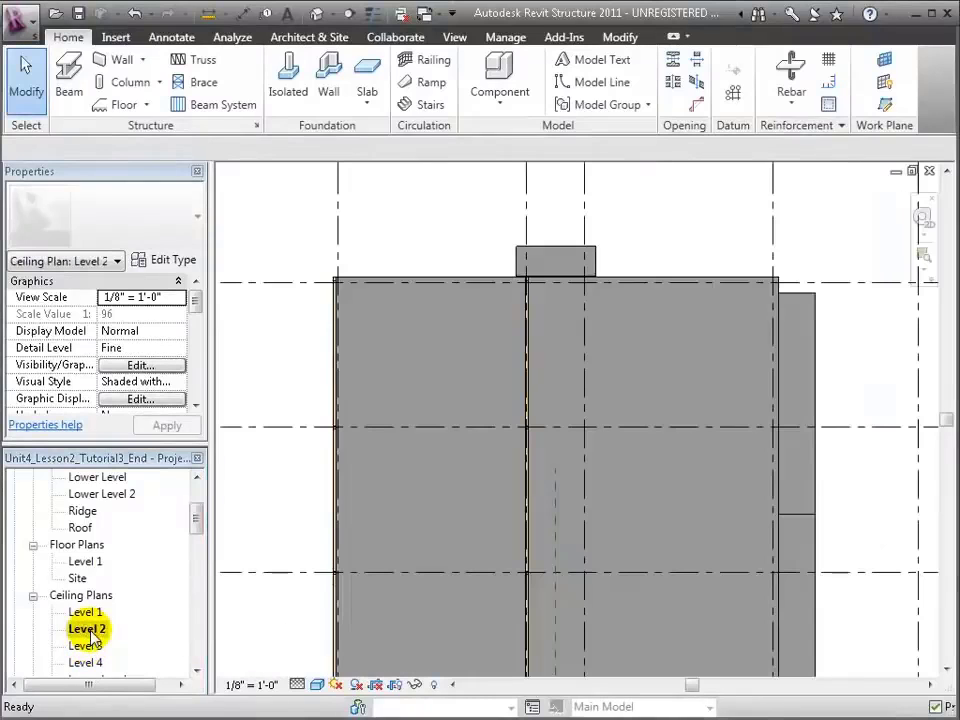
pyautogui.click(213, 104)
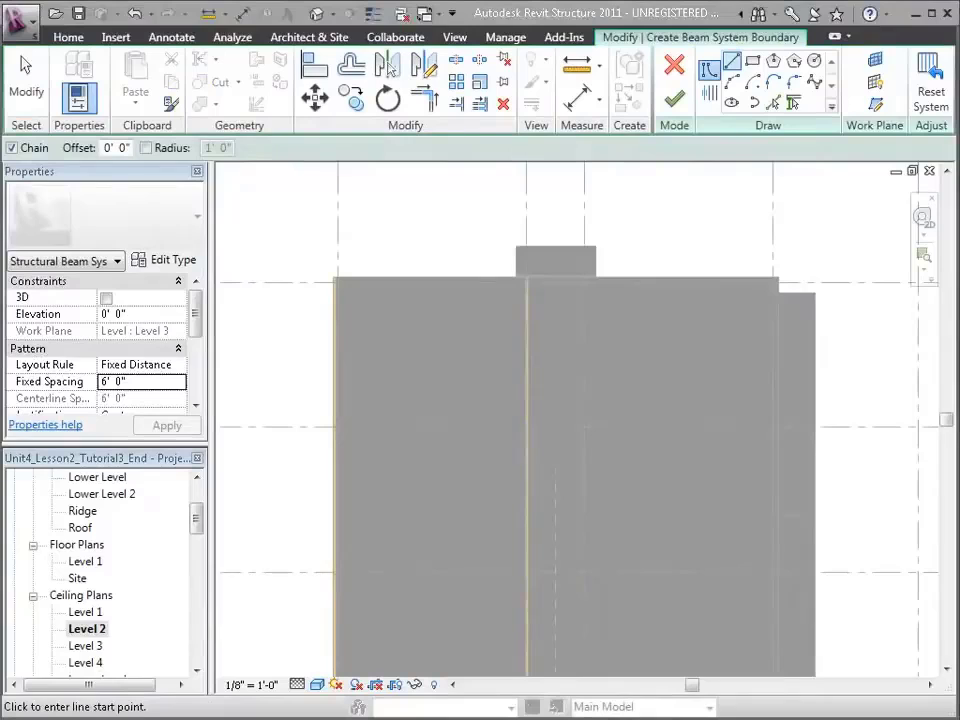
pyautogui.click(875, 68)
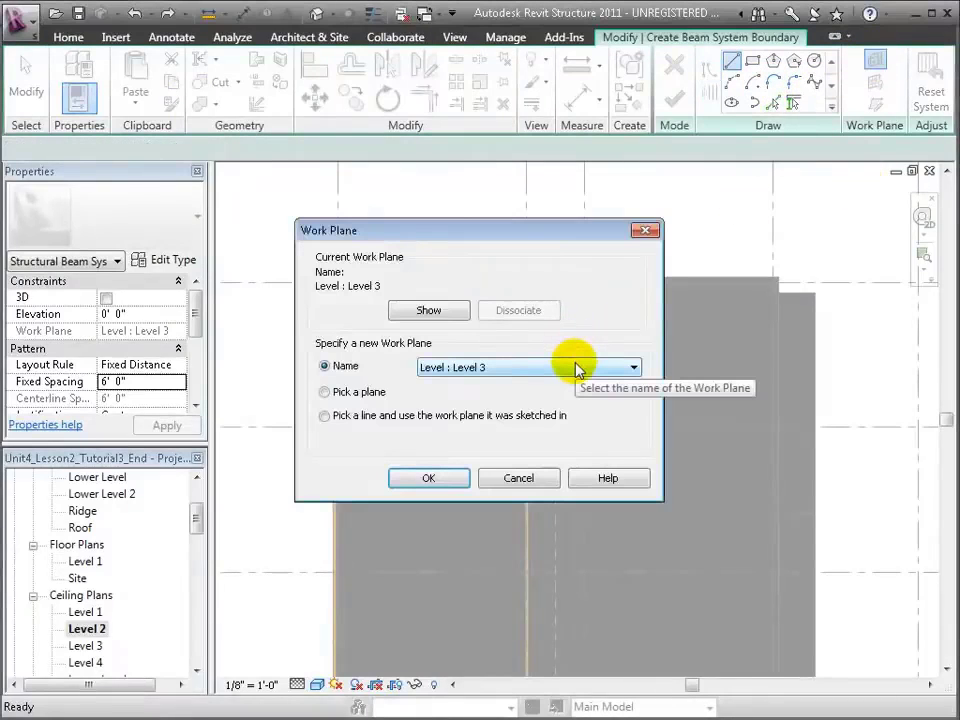
pyautogui.click(428, 479)
pyautogui.click(132, 313)
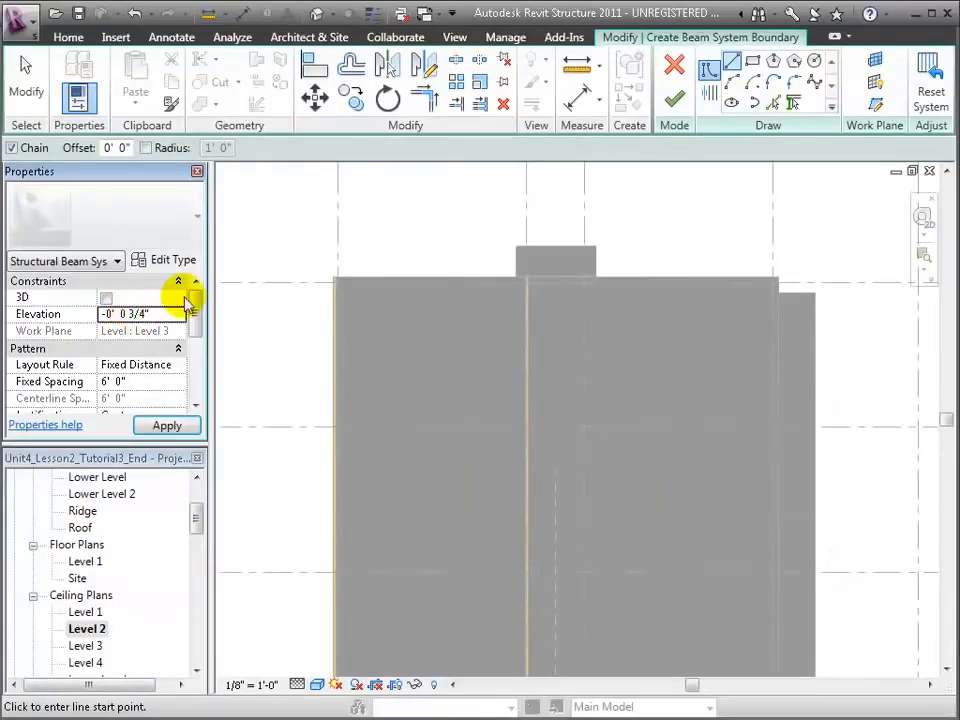
# - Create beam system boundary lines from the supporting beams on grids A and B between grids 1 and 2
pyautogui.click(795, 103)
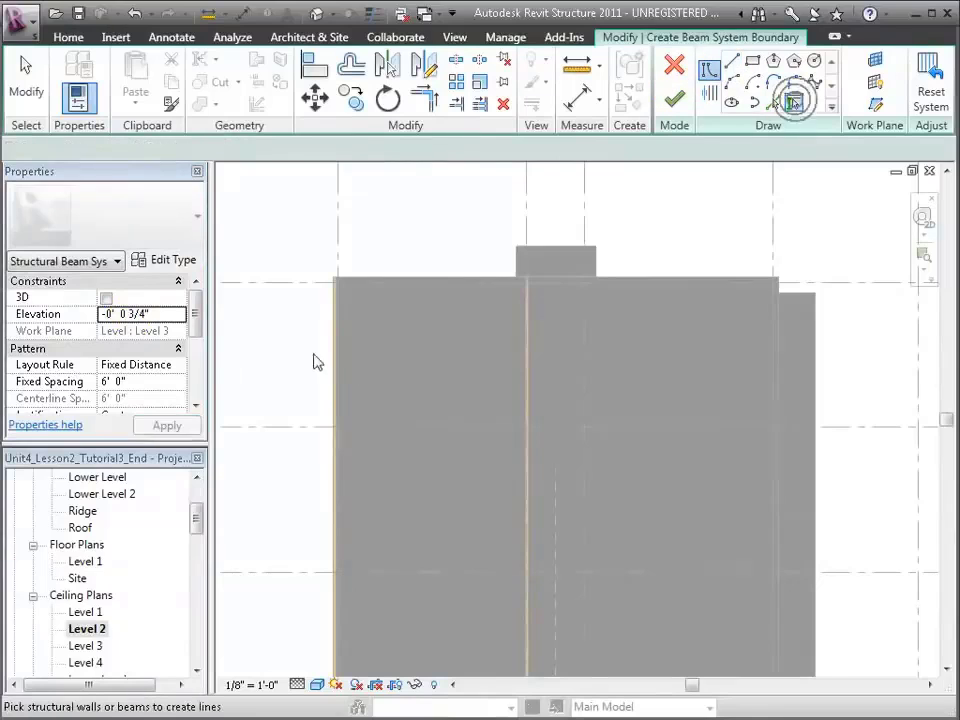
pyautogui.click(335, 356)
pyautogui.click(527, 356)
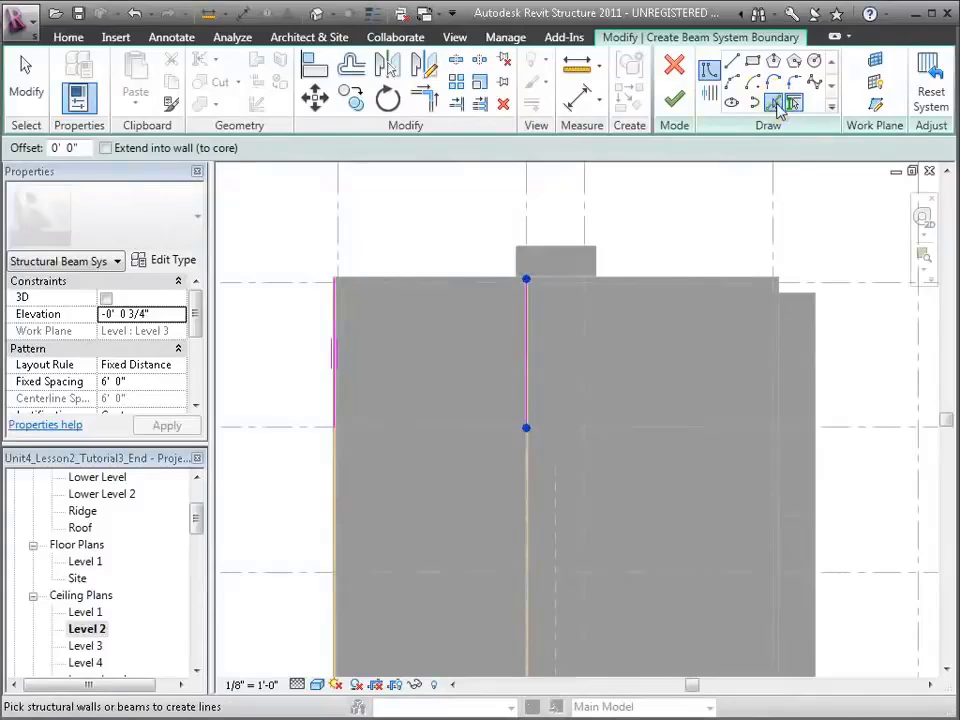
# - Pick the slab edge at grid 1 and the outer edges of the stair opening as beam system boundary lines
pyautogui.click(774, 102)
pyautogui.click(476, 276)
pyautogui.moveTo(455, 398); pyautogui.dragTo(418, 550, button='middle')
pyautogui.click(444, 591)
pyautogui.click(491, 588)
pyautogui.scroll(3, 477, 595)
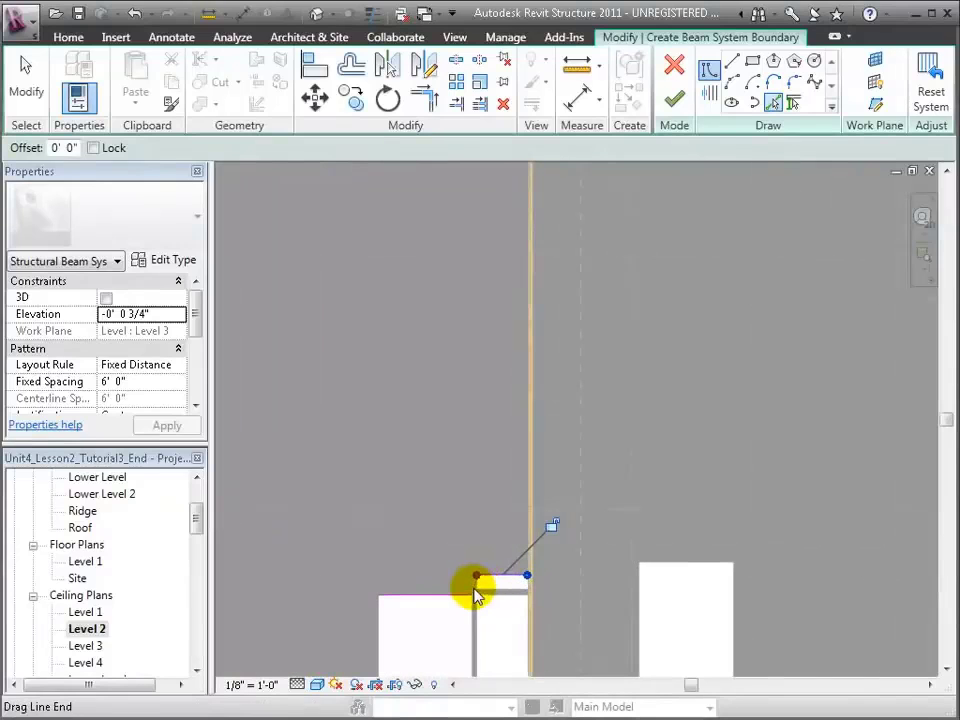
pyautogui.click(380, 636)
pyautogui.moveTo(414, 580); pyautogui.dragTo(414, 487, button='middle')
pyautogui.moveTo(420, 646); pyautogui.dragTo(424, 493, button='middle')
pyautogui.click(450, 507)
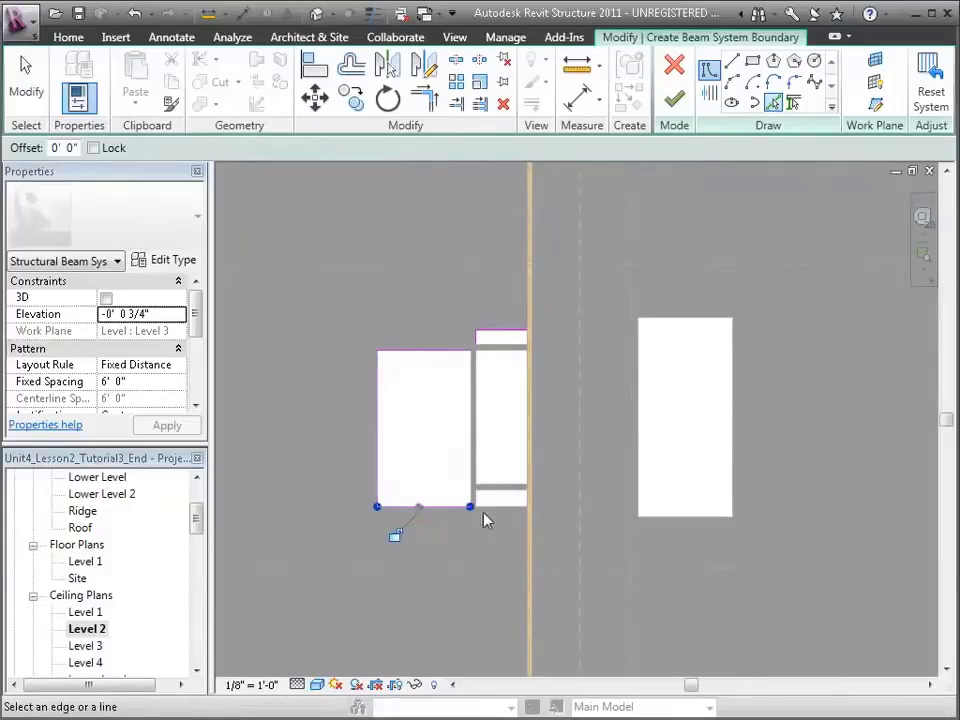
pyautogui.moveTo(458, 602)
pyautogui.mouseDown(button='middle')
pyautogui.moveTo(542, 336)
pyautogui.moveTo(558, 371)
pyautogui.mouseUp(button='middle')
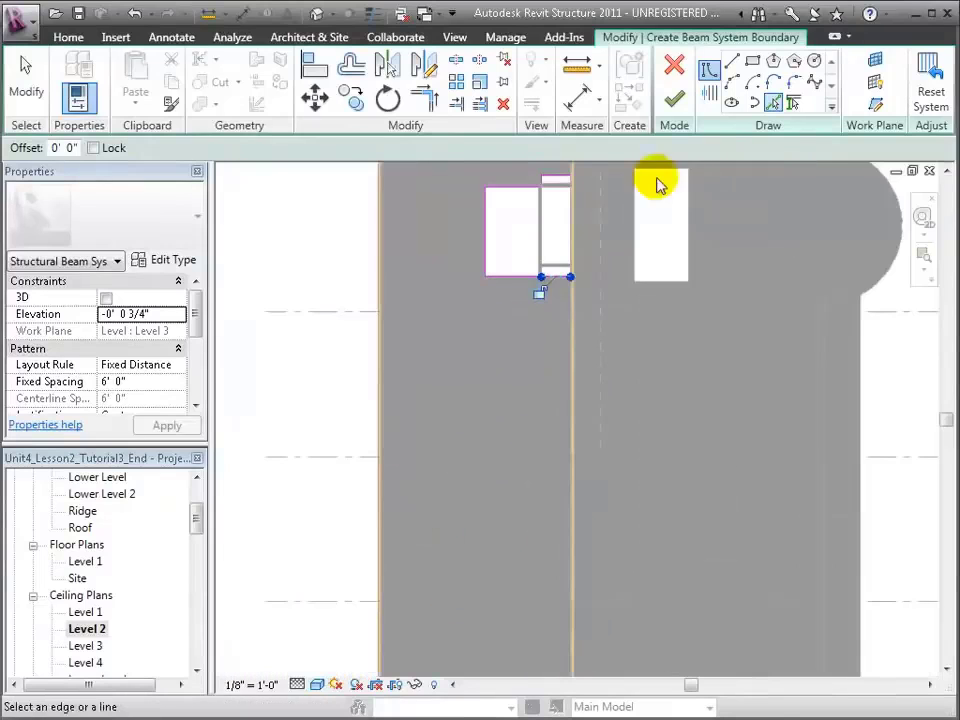
# - Add boundary lines from the supporting beams on grids A and B in the last bay below grid 7, plus the south slab edge
pyautogui.click(794, 104)
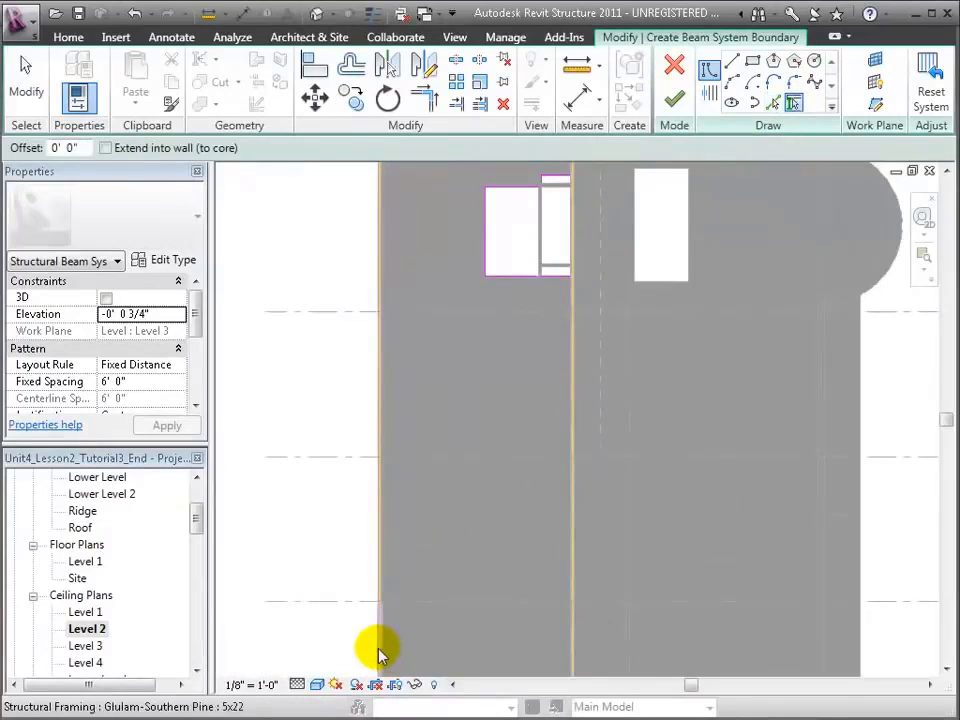
pyautogui.click(574, 655)
pyautogui.moveTo(573, 657)
pyautogui.mouseDown(button='middle')
pyautogui.moveTo(499, 519)
pyautogui.moveTo(484, 456)
pyautogui.mouseUp(button='middle')
pyautogui.click(773, 104)
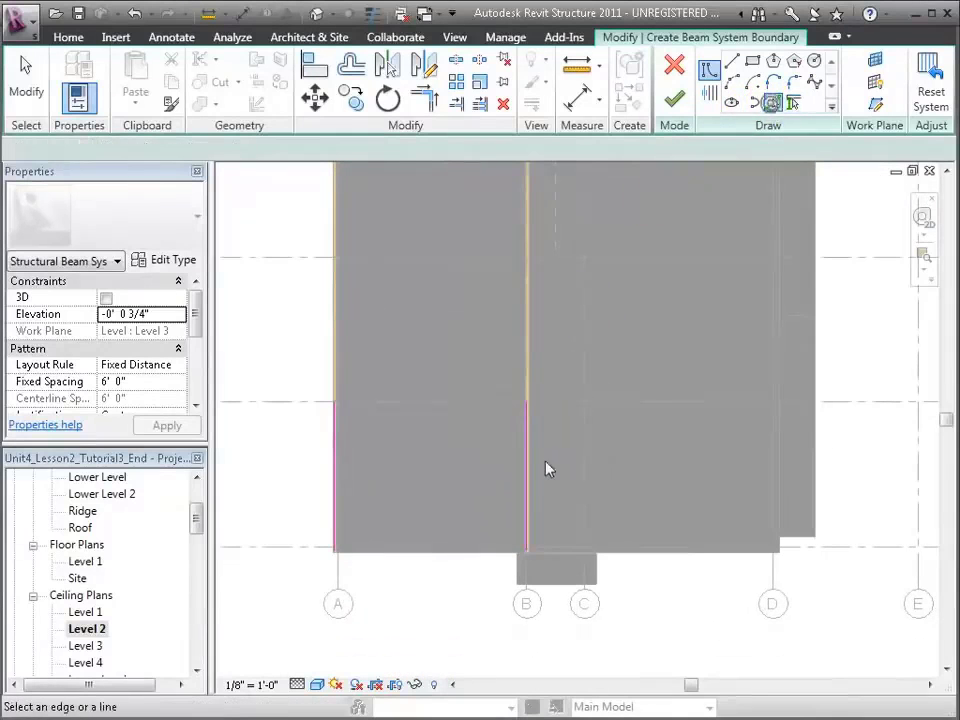
pyautogui.click(442, 551)
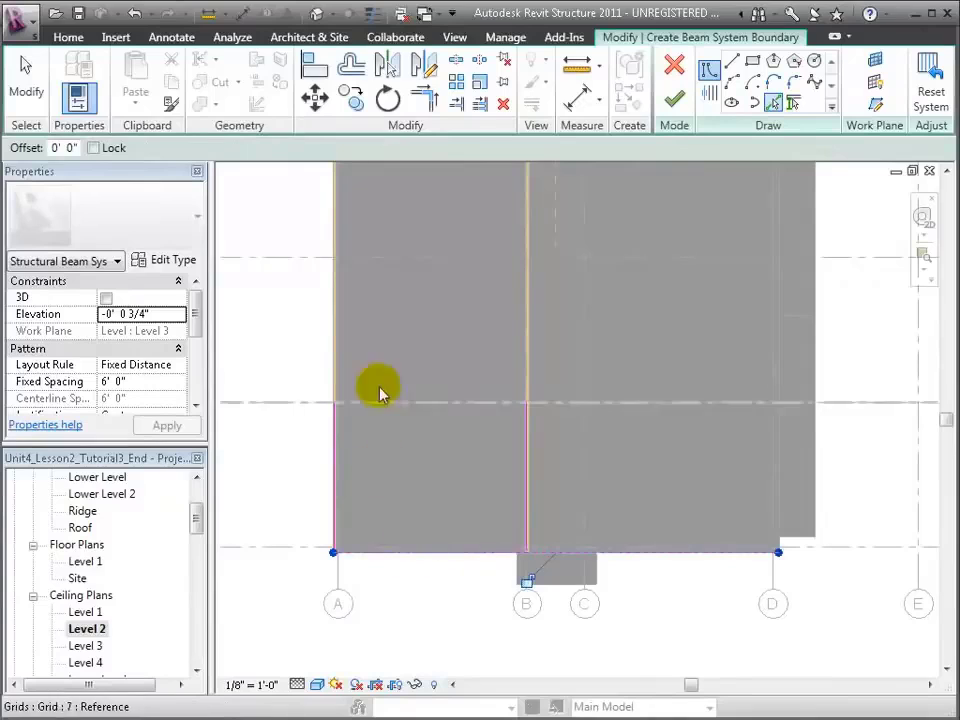
# - Trim the south slab edge line to corners with the boundary lines on grids A and B
pyautogui.click(424, 103)
pyautogui.scroll(2, 360, 496)
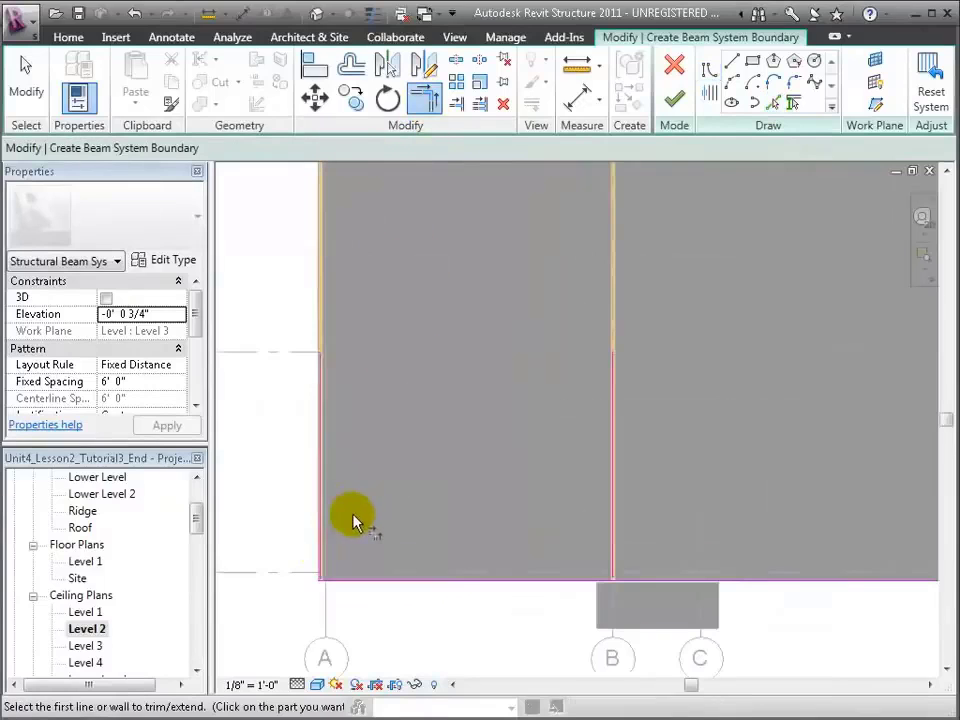
pyautogui.click(324, 557)
pyautogui.click(581, 579)
pyautogui.click(610, 531)
pyautogui.moveTo(465, 238); pyautogui.dragTo(467, 516, button='middle')
pyautogui.scroll(-2, 467, 516)
# - Trim the grid lines and stair opening lines to each other so the beam system boundary forms one closed loop
pyautogui.click(547, 612)
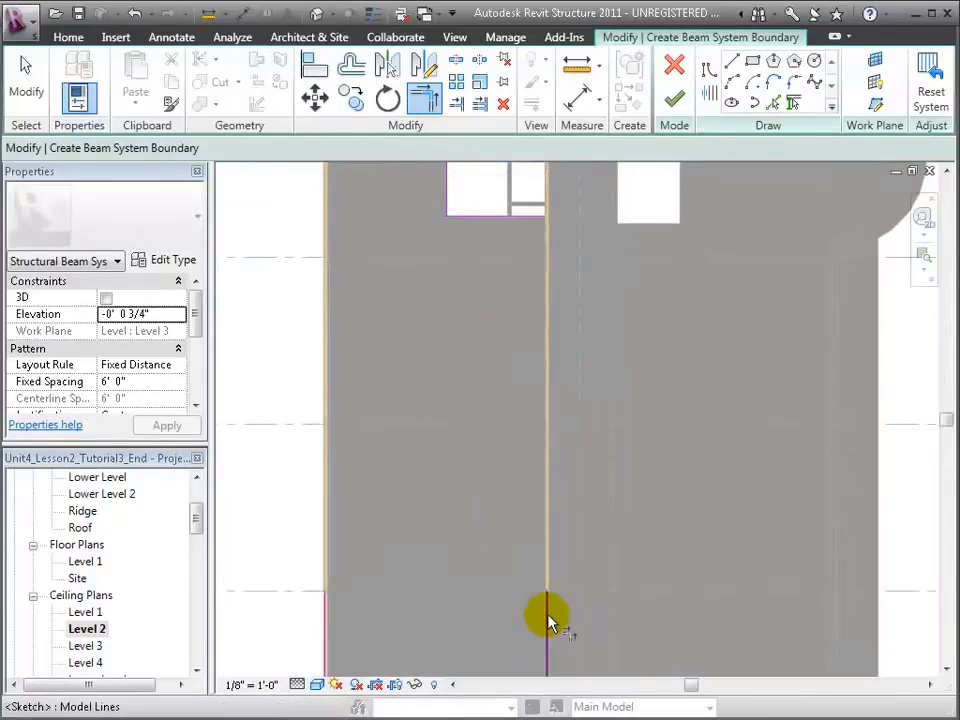
pyautogui.click(520, 217)
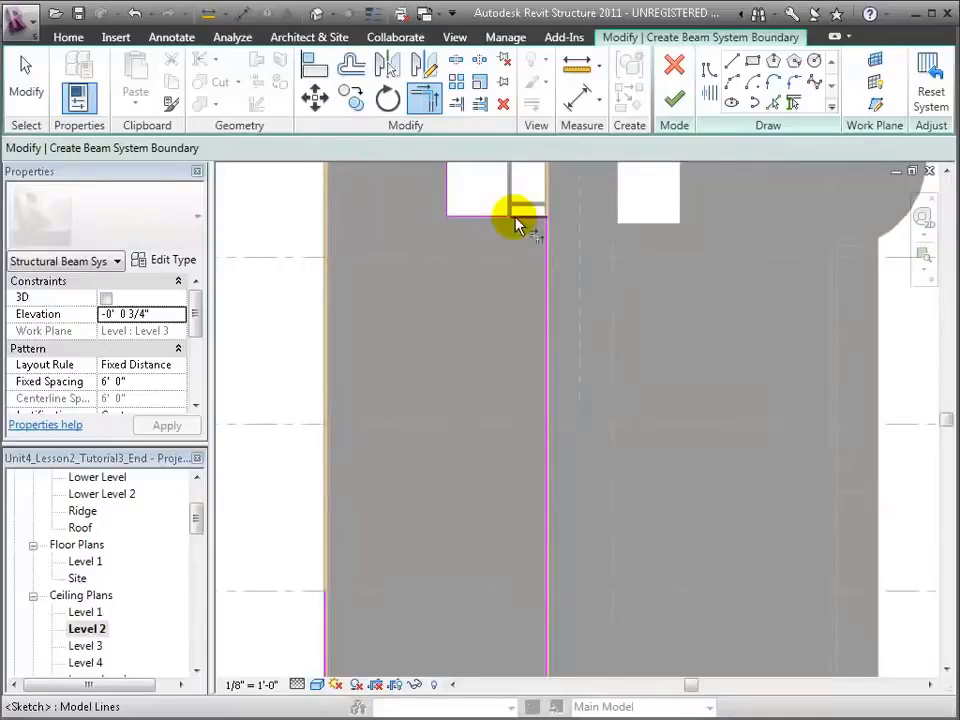
pyautogui.moveTo(437, 262); pyautogui.dragTo(418, 504, button='middle')
pyautogui.click(435, 380)
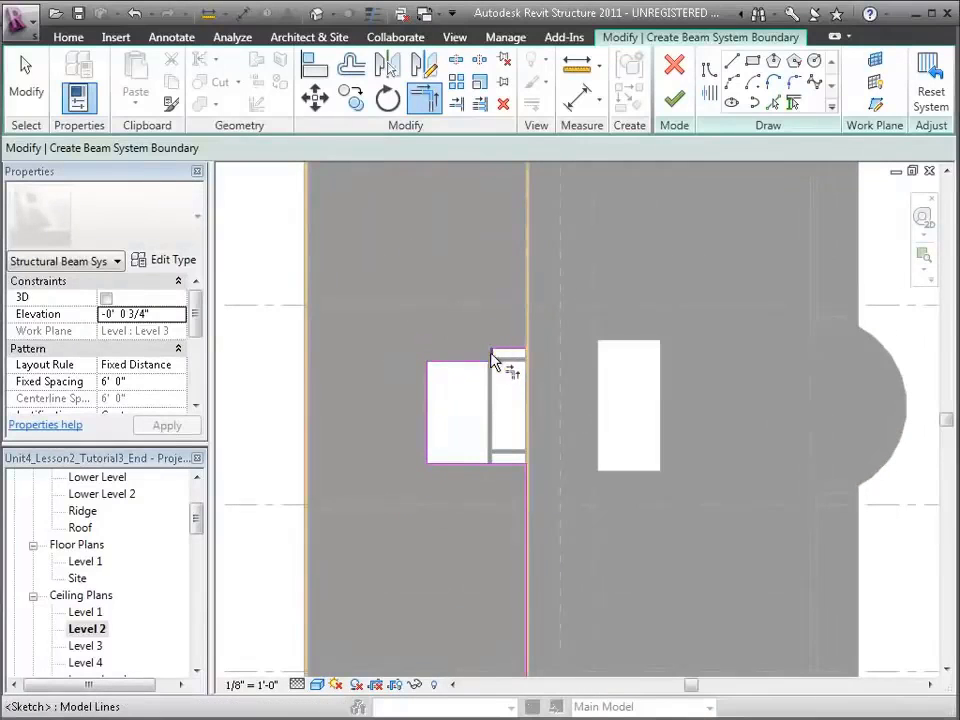
pyautogui.moveTo(456, 261); pyautogui.dragTo(369, 504, button='middle')
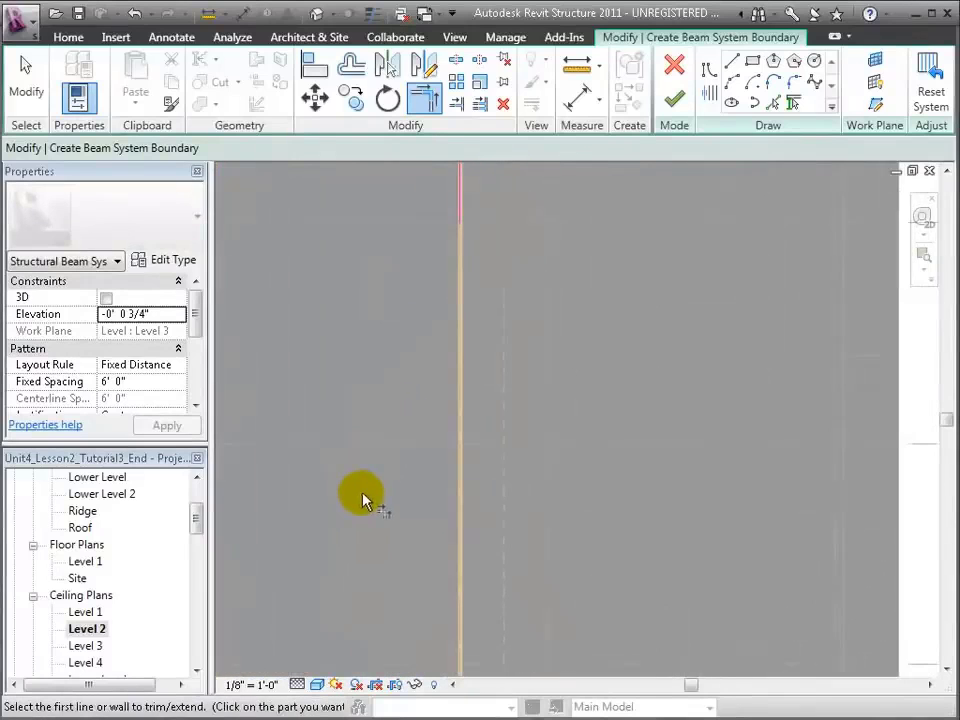
pyautogui.click(427, 276)
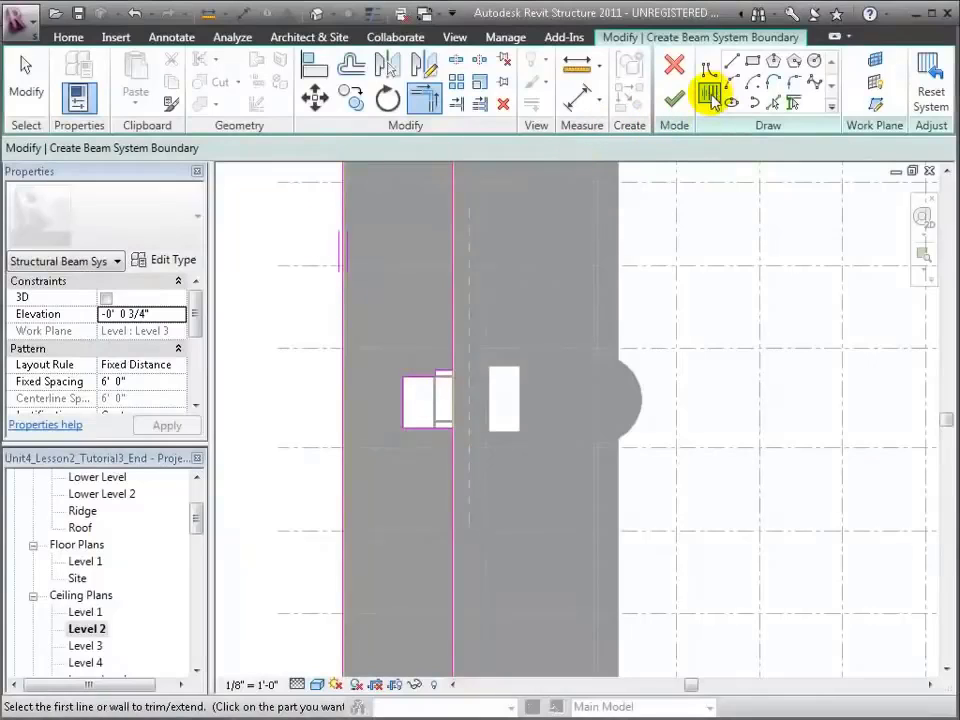
# - Set the beam direction parallel to the south boundary line between grids A and B and review the boundary loop
pyautogui.click(712, 95)
pyautogui.moveTo(570, 583); pyautogui.dragTo(536, 450, button='middle')
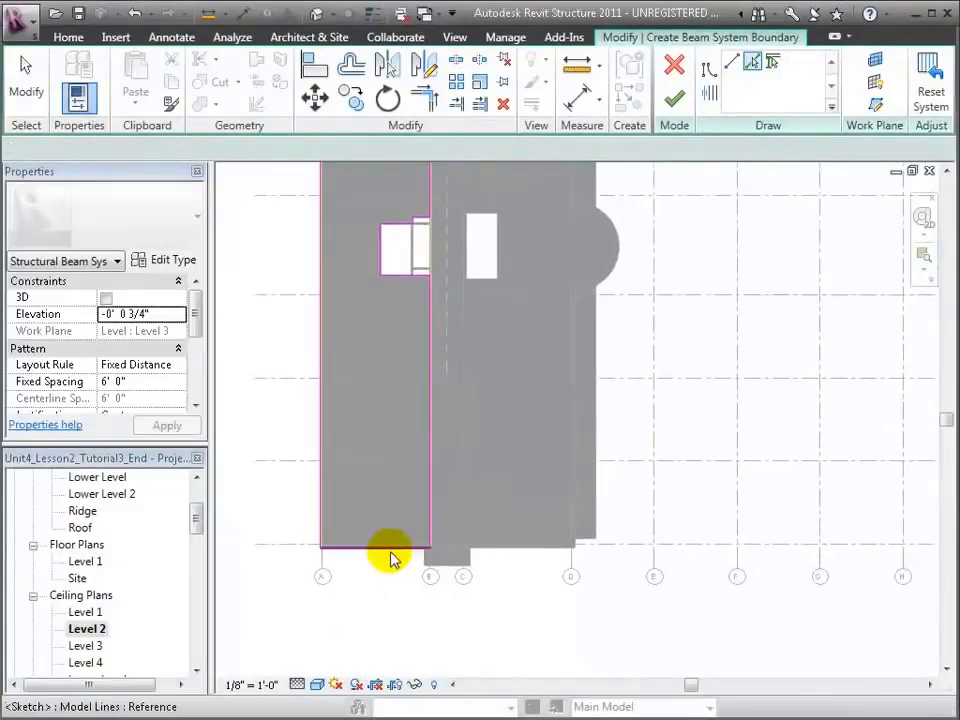
pyautogui.scroll(4, 392, 561)
pyautogui.scroll(2, 390, 560)
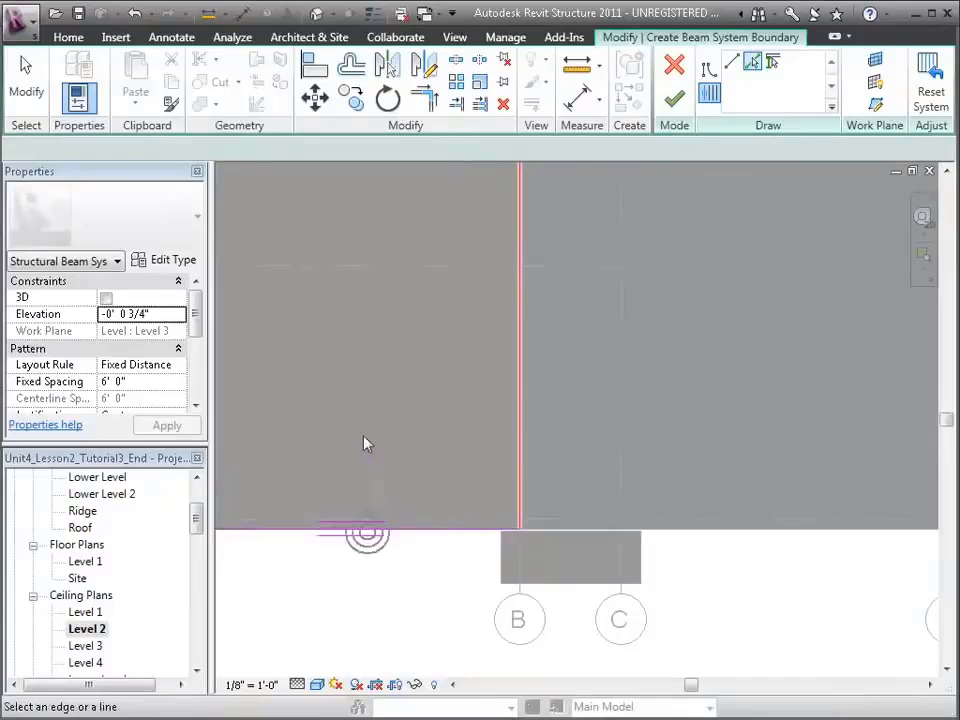
pyautogui.moveTo(364, 444); pyautogui.dragTo(535, 483, button='middle')
pyautogui.scroll(-2, 530, 470)
pyautogui.moveTo(492, 353); pyautogui.dragTo(467, 626, button='middle')
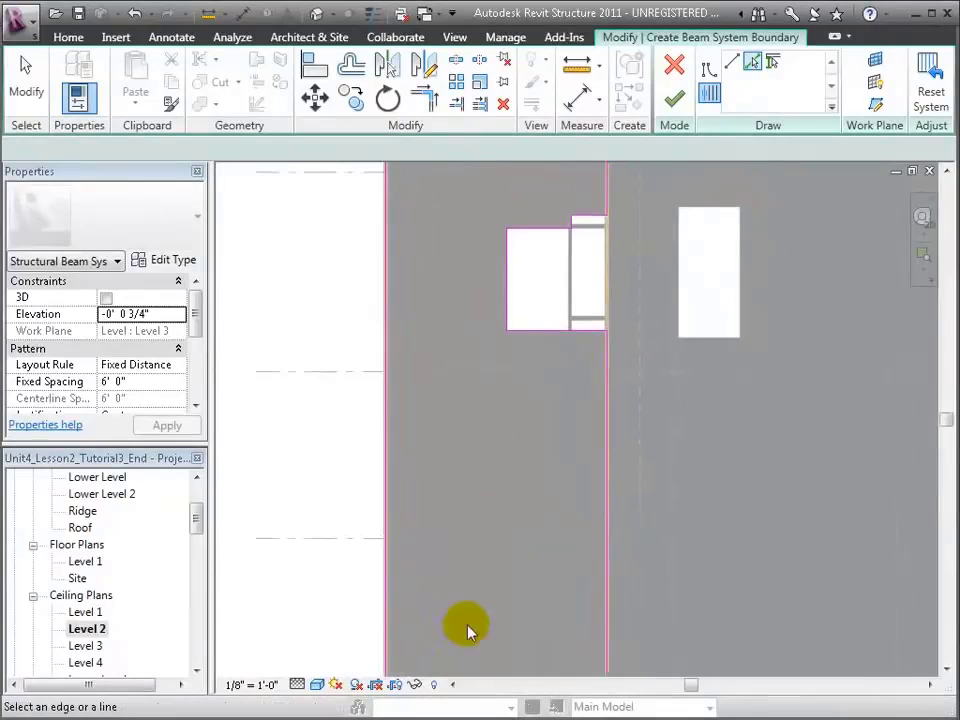
pyautogui.scroll(-1, 485, 440)
pyautogui.moveTo(455, 300); pyautogui.dragTo(429, 493, button='middle')
pyautogui.scroll(-1, 429, 471)
pyautogui.moveTo(465, 317); pyautogui.dragTo(433, 378, button='middle')
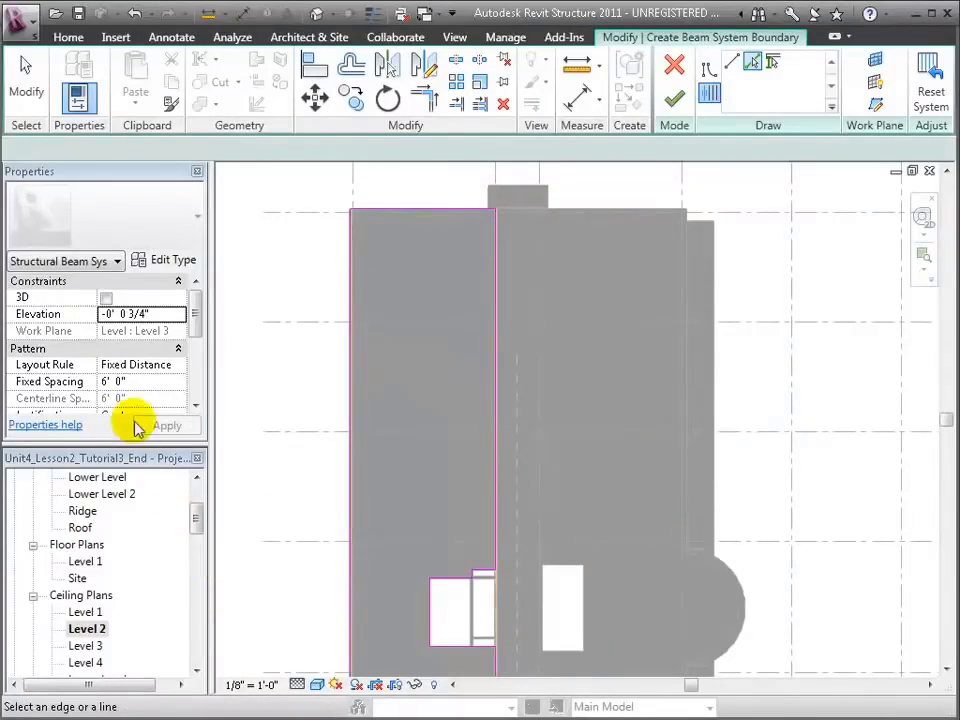
# - Set the beam system's fixed spacing to 2' 0" and check the available beam types
pyautogui.moveTo(203, 305); pyautogui.dragTo(197, 321)
pyautogui.click(138, 364)
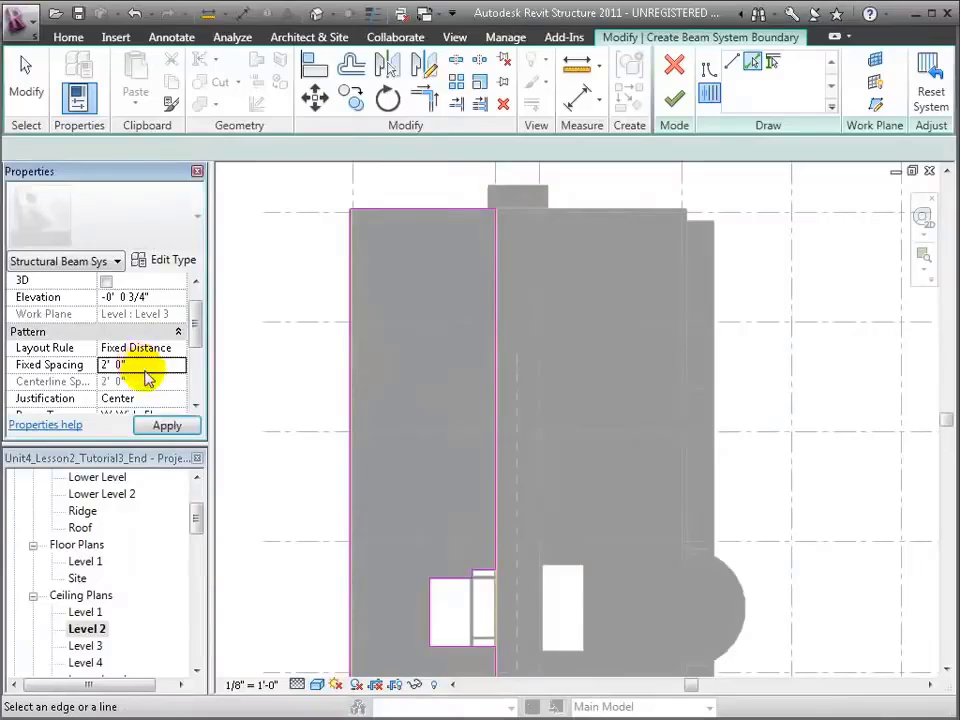
pyautogui.scroll(-1, 147, 376)
pyautogui.click(180, 364)
pyautogui.click(180, 366)
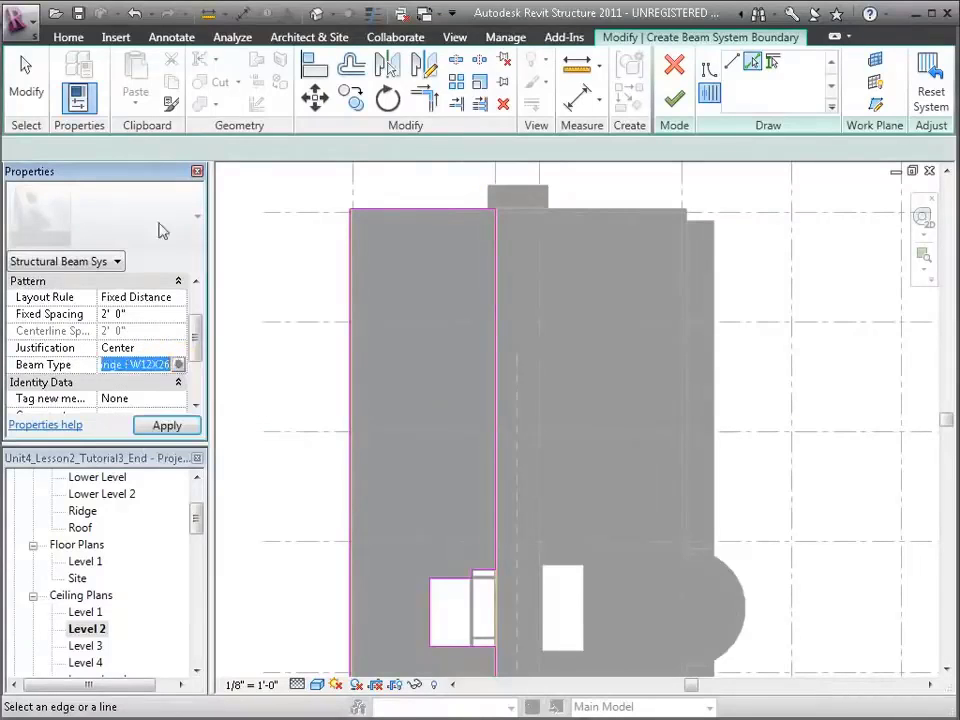
# - Load the TJL Wood Open Web Joist family from the Structural Framing Wood library with the 14" and 16" types
pyautogui.click(116, 37)
pyautogui.click(435, 85)
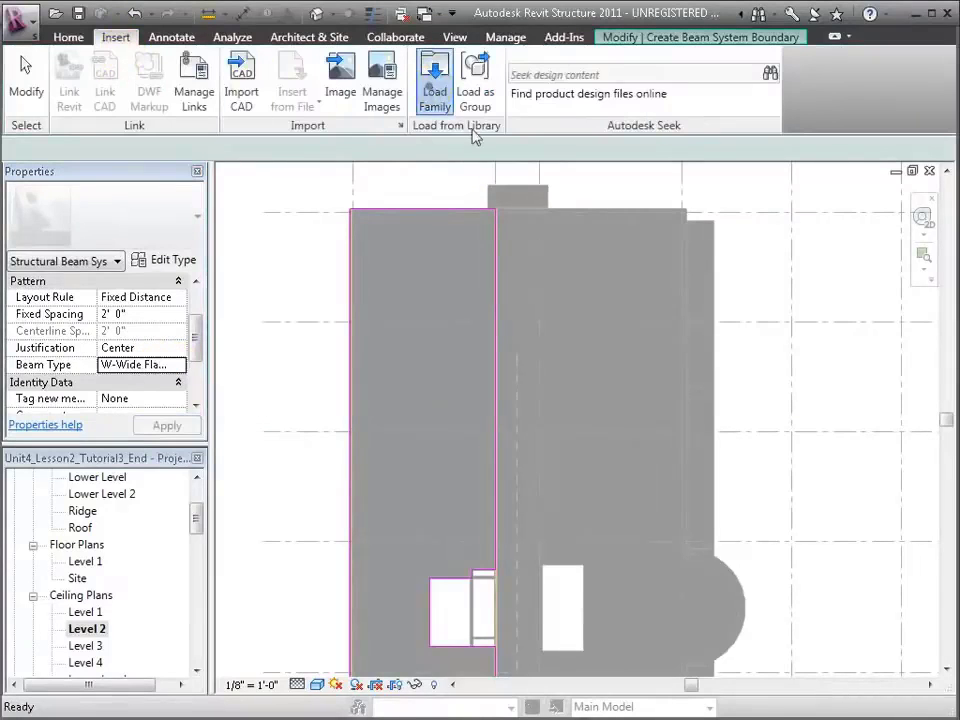
pyautogui.doubleClick(305, 366)
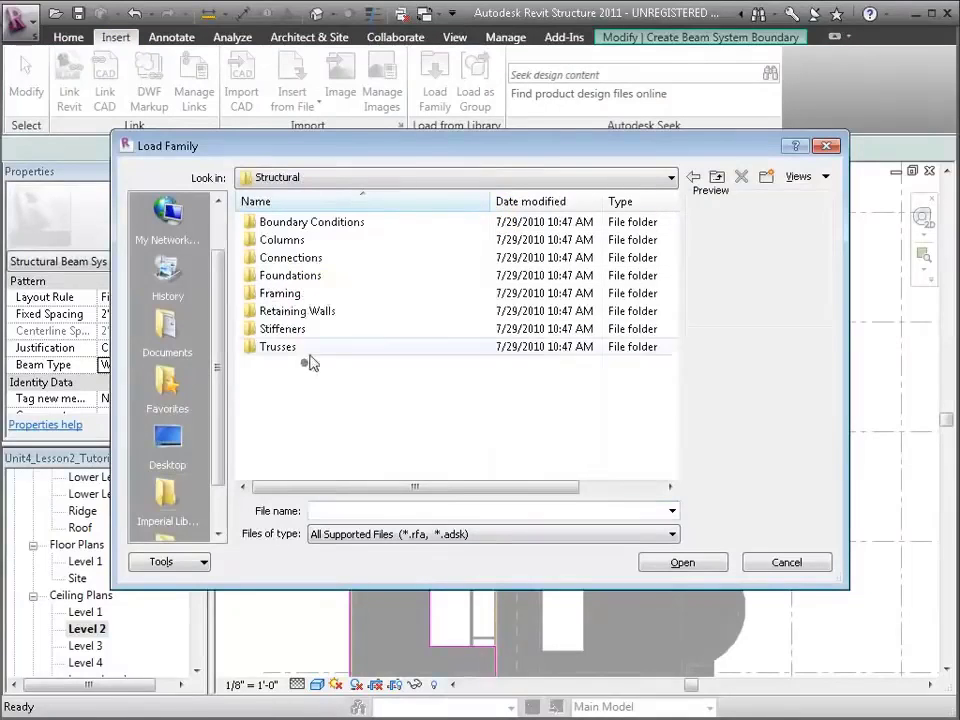
pyautogui.doubleClick(315, 297)
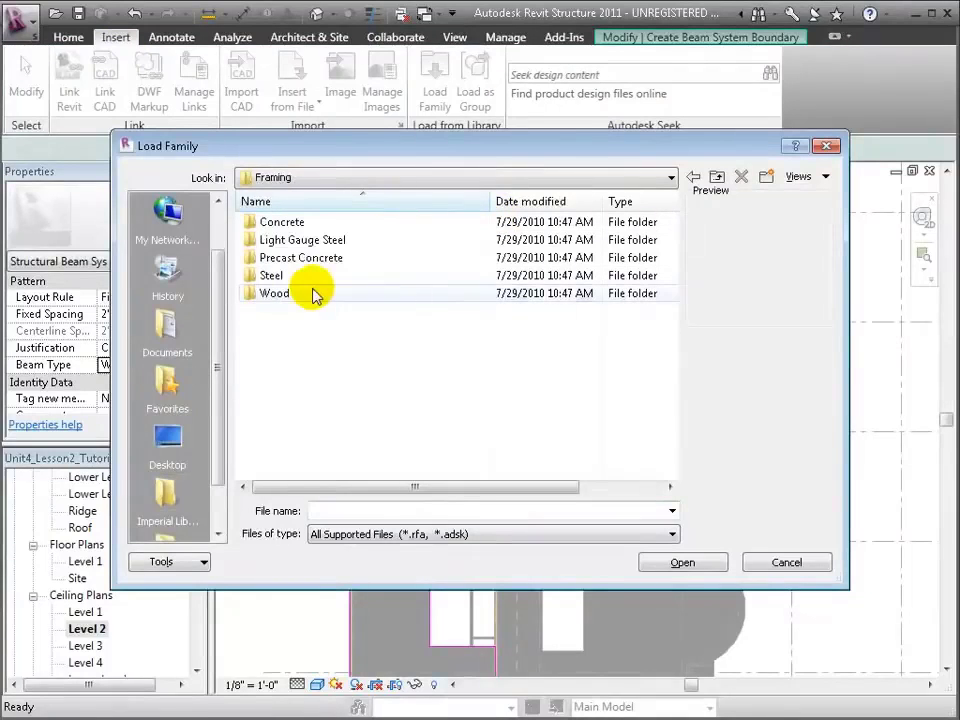
pyautogui.doubleClick(313, 295)
pyautogui.click(318, 329)
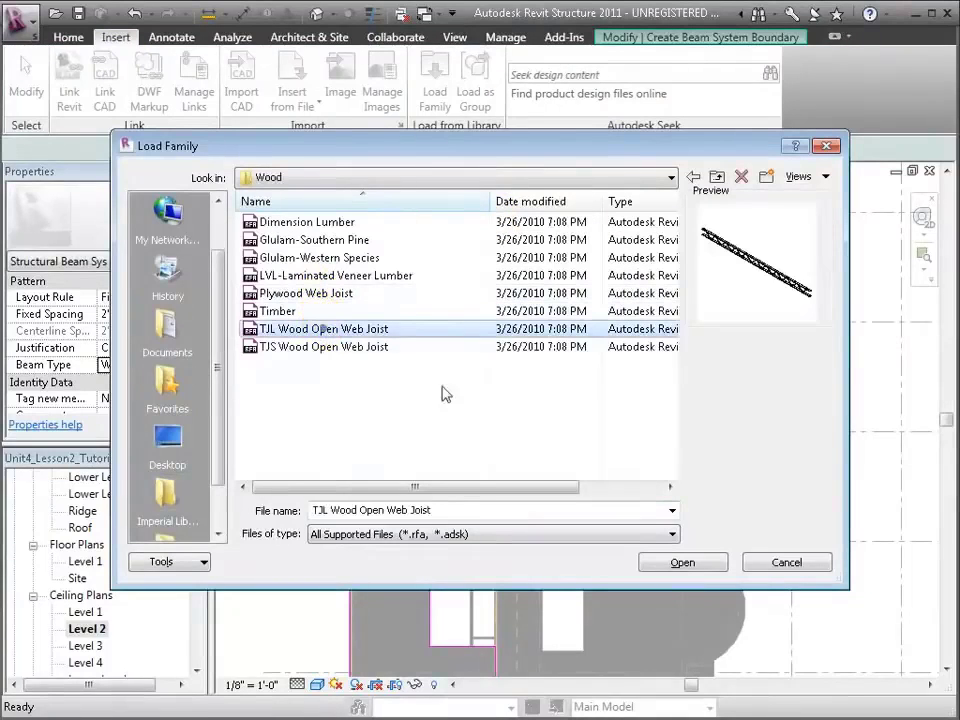
pyautogui.click(683, 562)
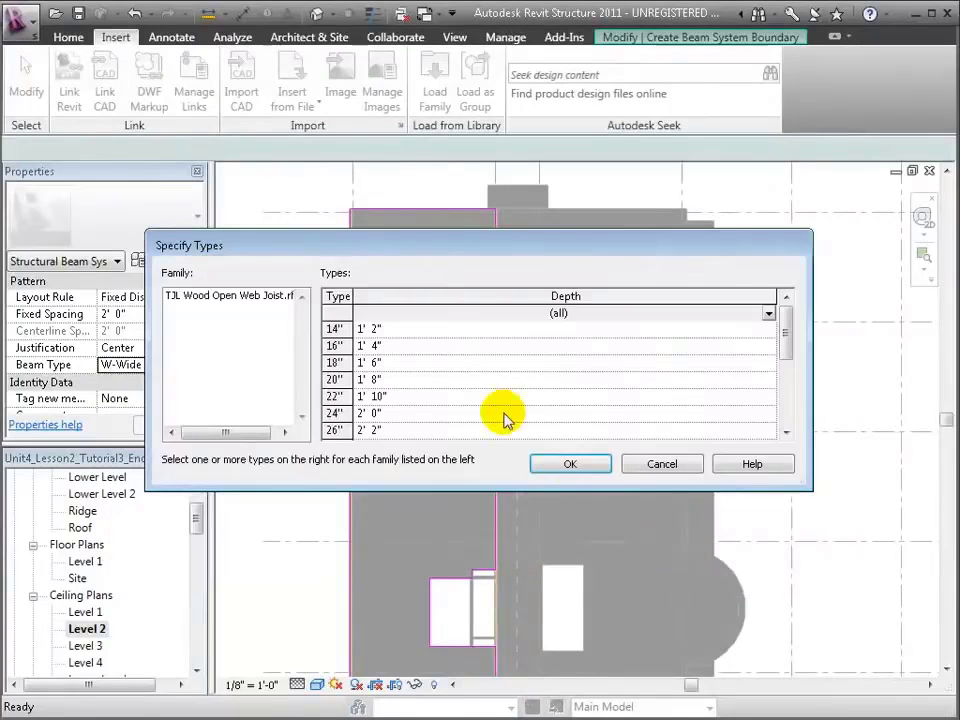
pyautogui.click(333, 329)
pyautogui.keyDown('ctrl'); pyautogui.click(332, 345); pyautogui.keyUp('ctrl')
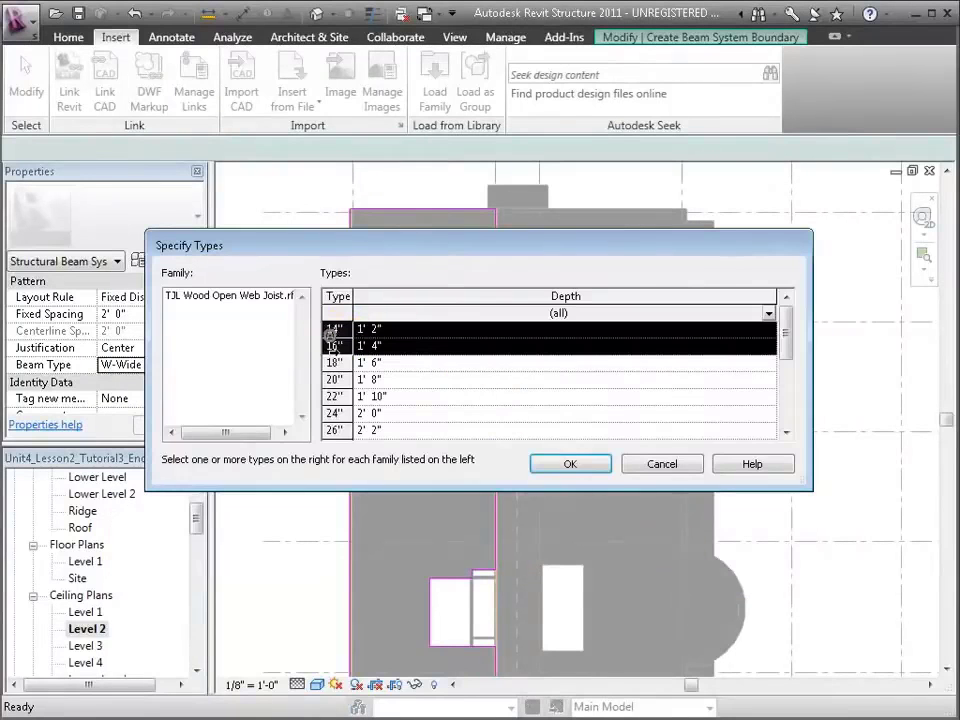
pyautogui.click(584, 467)
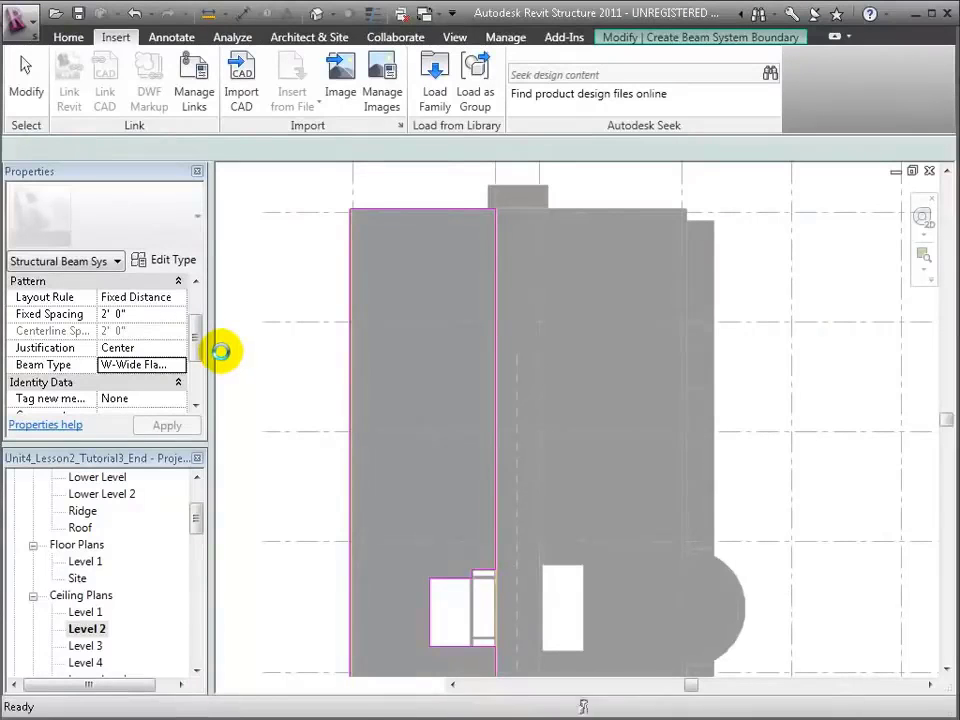
# - Set the beam type to TJL Wood Open Web Joist : 16" and finish the beam system
pyautogui.click(179, 365)
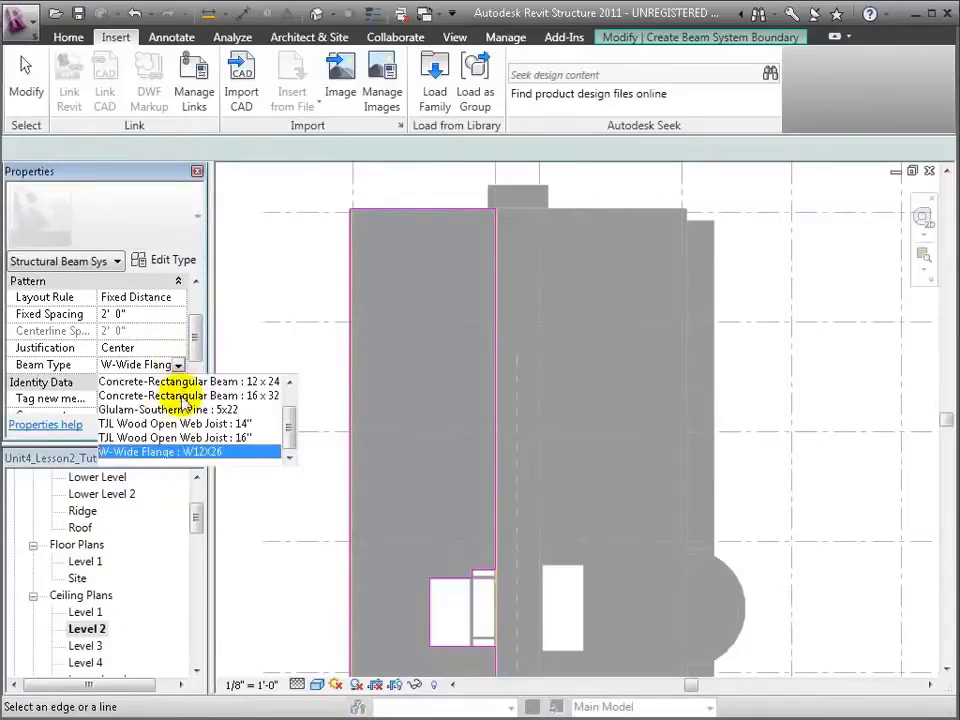
pyautogui.click(186, 438)
pyautogui.click(176, 428)
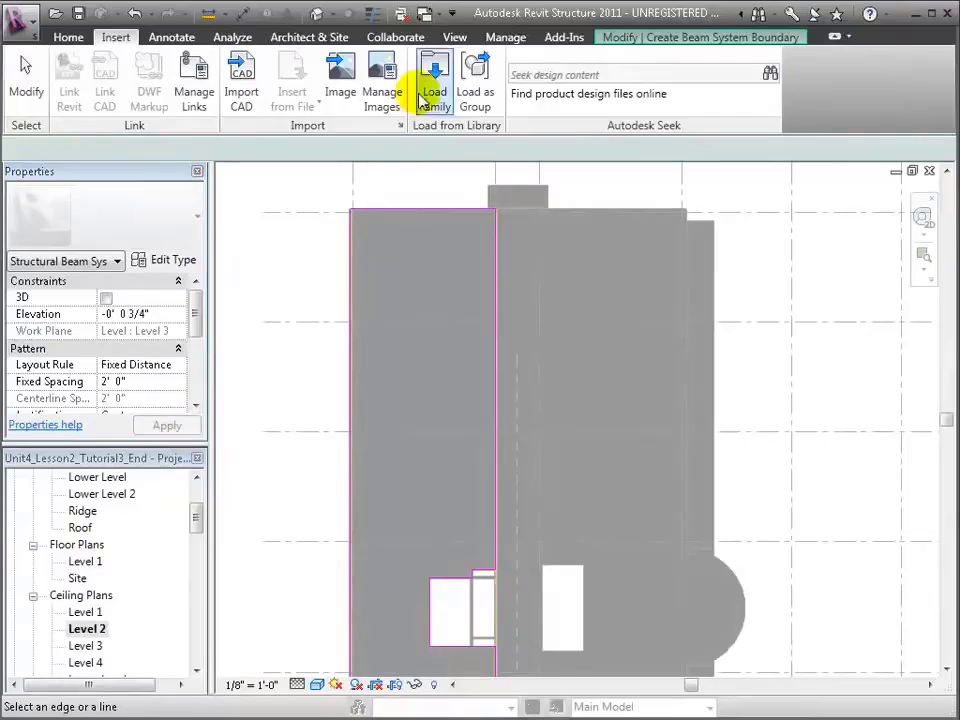
pyautogui.click(686, 38)
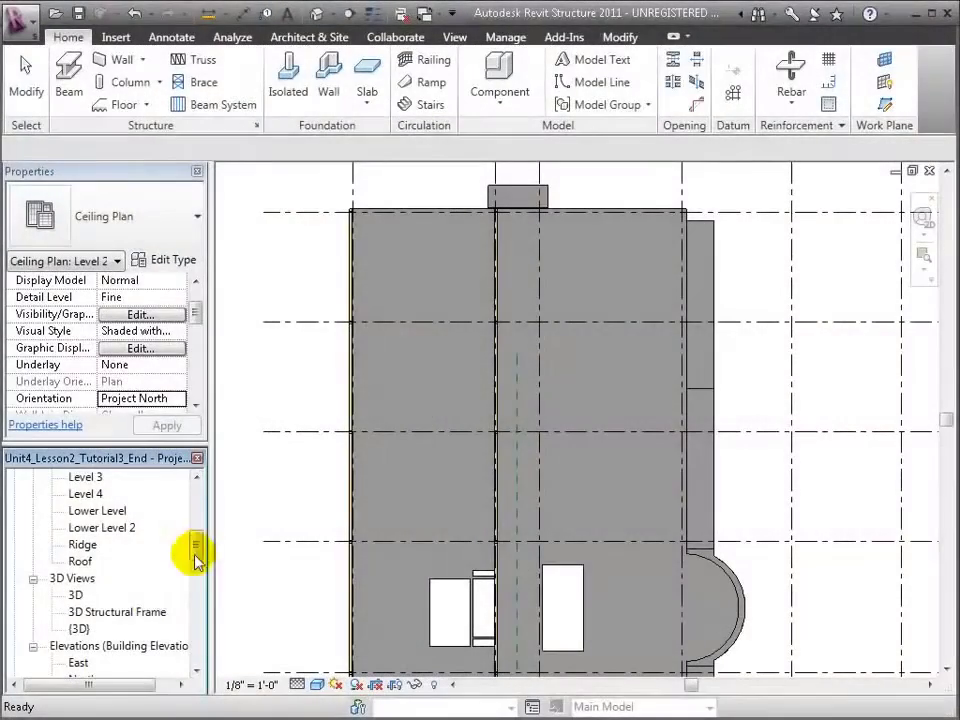
# - Open the 3D Structural Frame view and examine the joists of the beam system
pyautogui.doubleClick(133, 612)
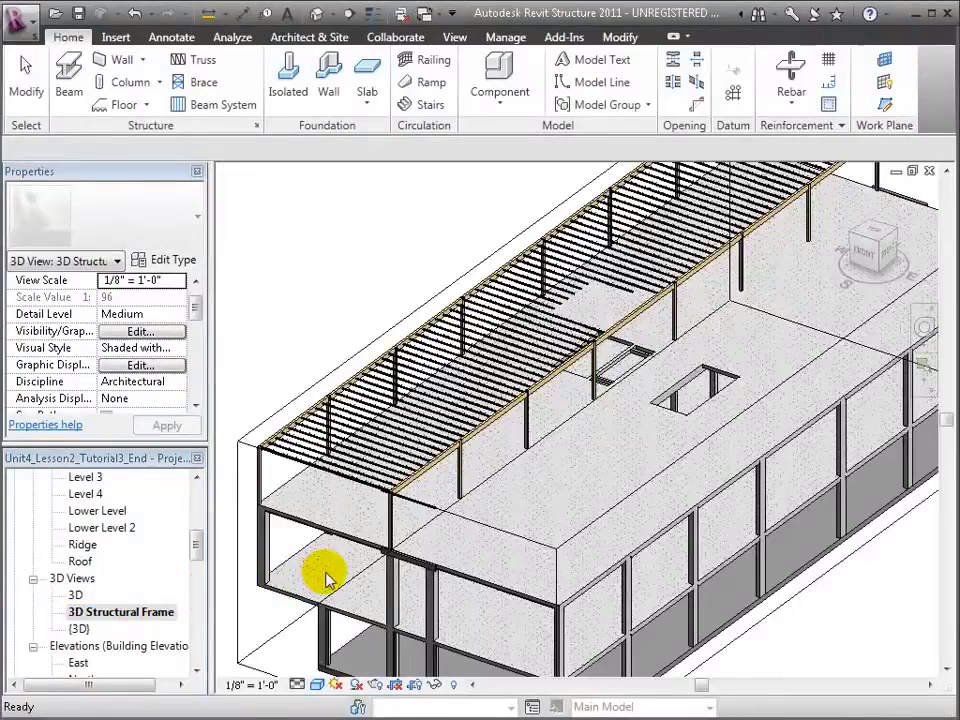
pyautogui.click(372, 482)
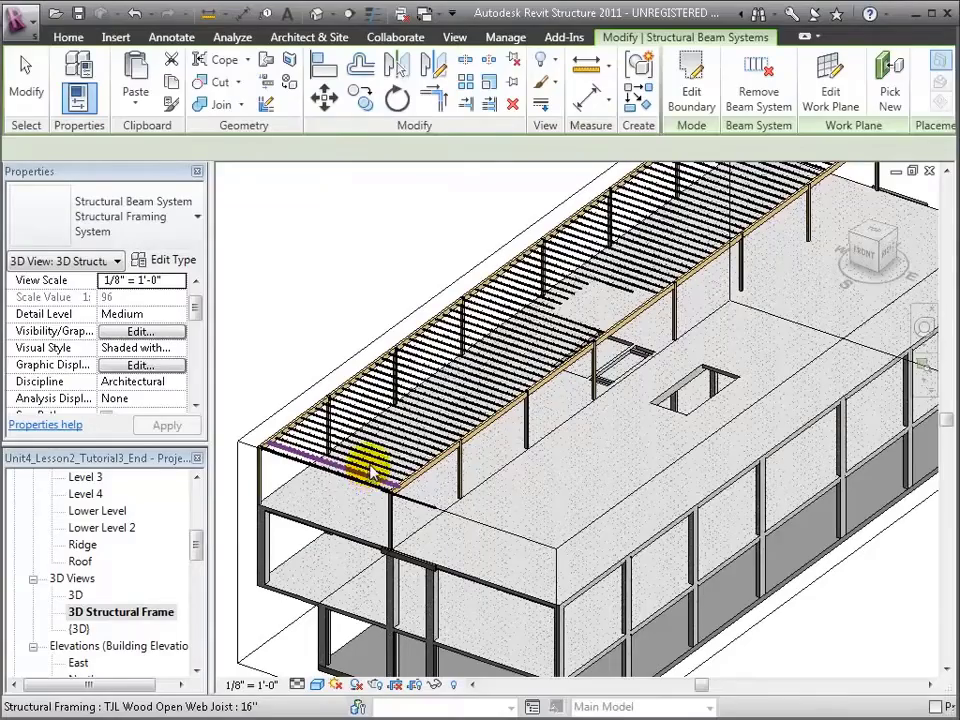
pyautogui.scroll(1, 380, 455)
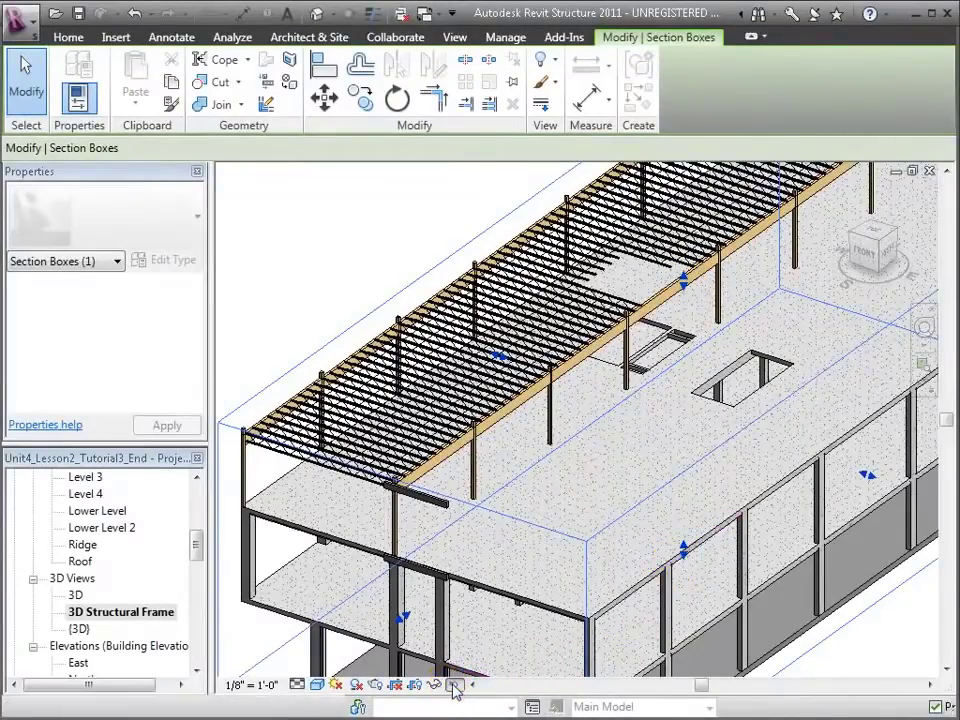
# - Reveal the hidden elements, unhide the Generic - 12" Level 3 floor in the view, and leave reveal mode
pyautogui.click(500, 523)
pyautogui.keyDown('shift'); pyautogui.moveTo(500, 523); pyautogui.dragTo(502, 524, button='middle'); pyautogui.keyUp('shift')
pyautogui.press('r')
pyautogui.press('h')
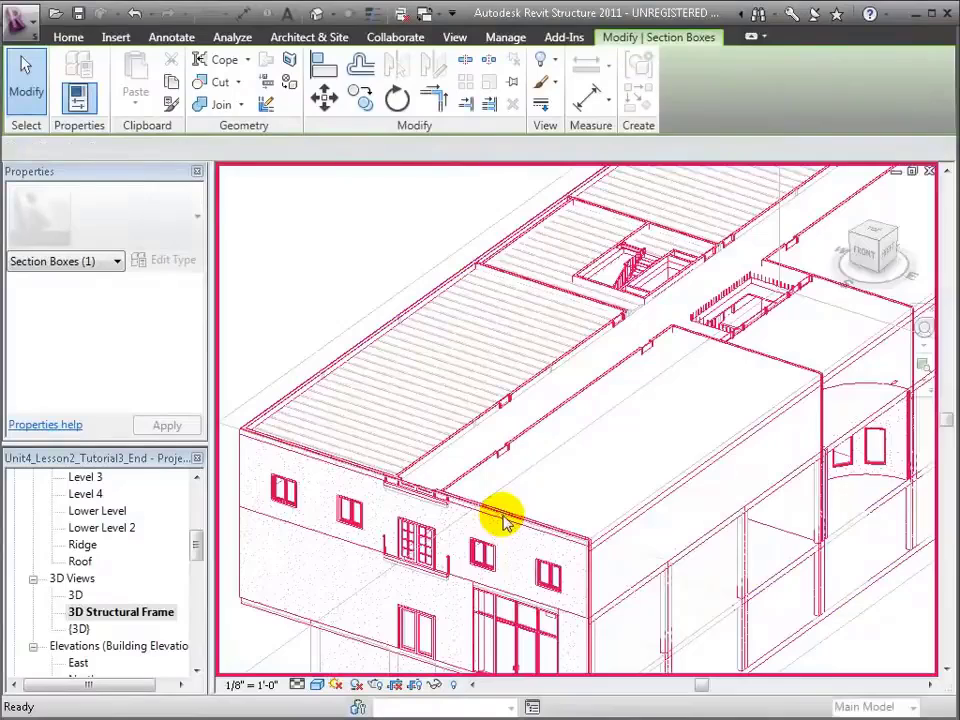
pyautogui.click(588, 548)
pyautogui.rightClick(588, 548)
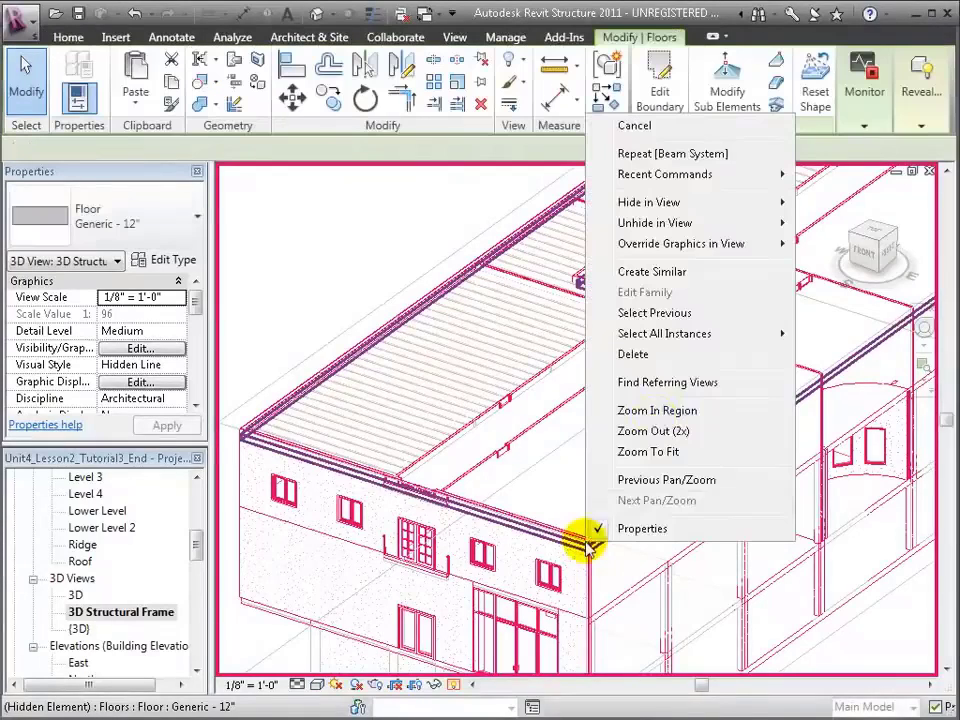
pyautogui.moveTo(700, 228)
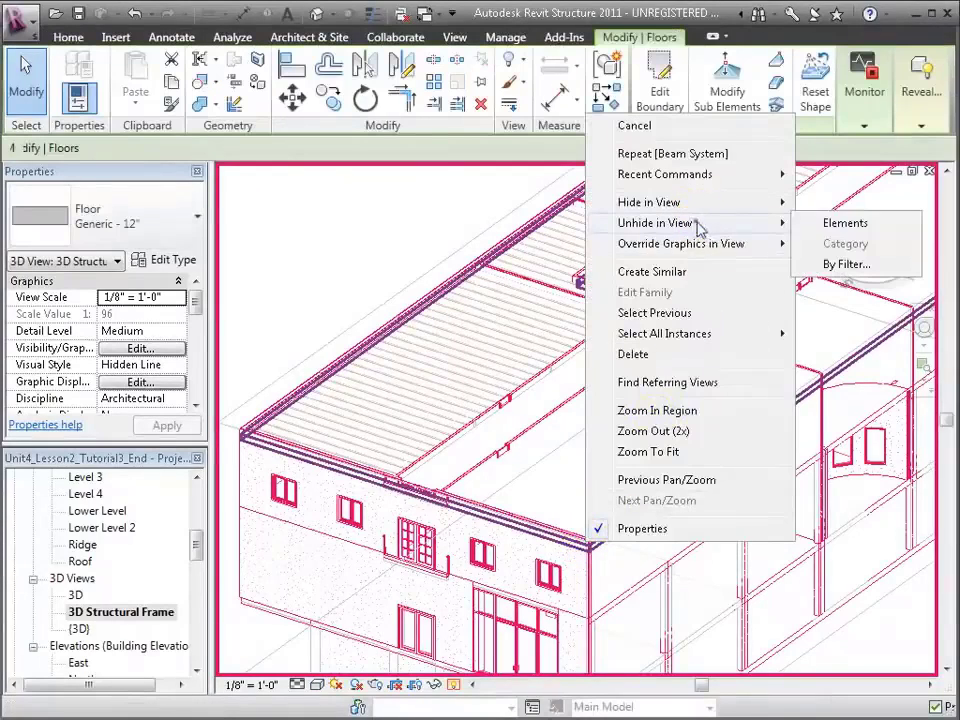
pyautogui.click(840, 222)
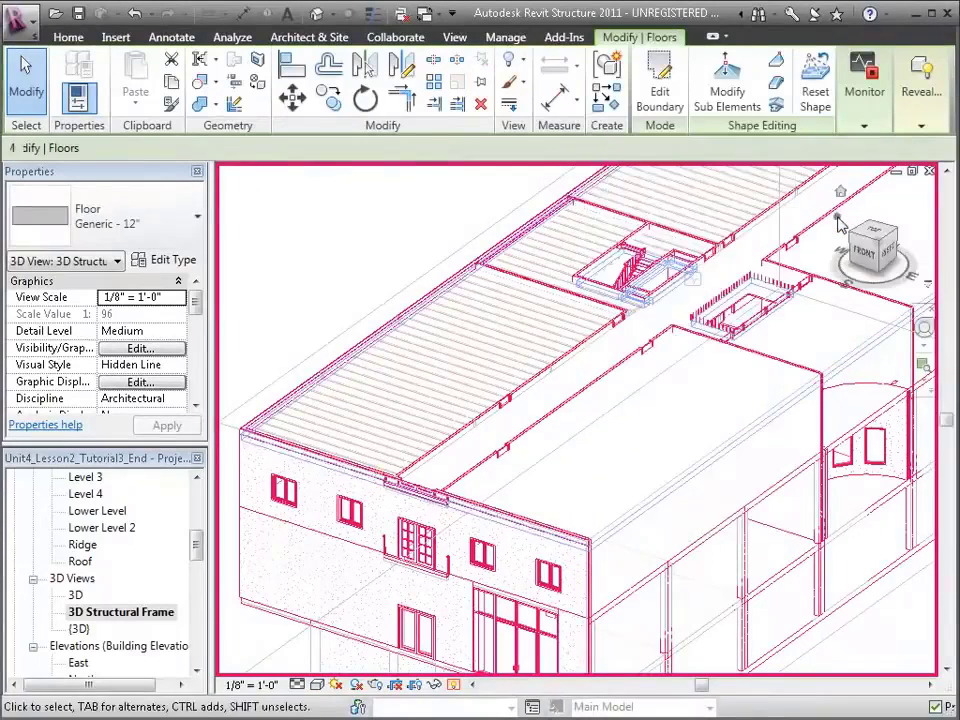
pyautogui.click(454, 687)
pyautogui.click(454, 687)
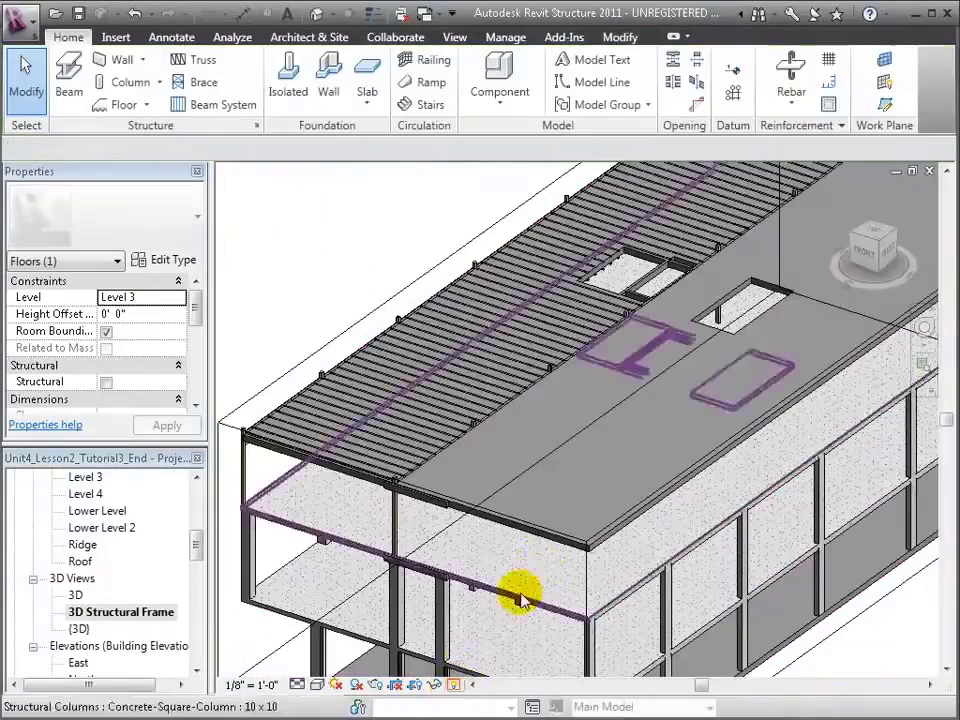
# - Change the type of the Level 3 floor to Plywood floor
pyautogui.click(549, 539)
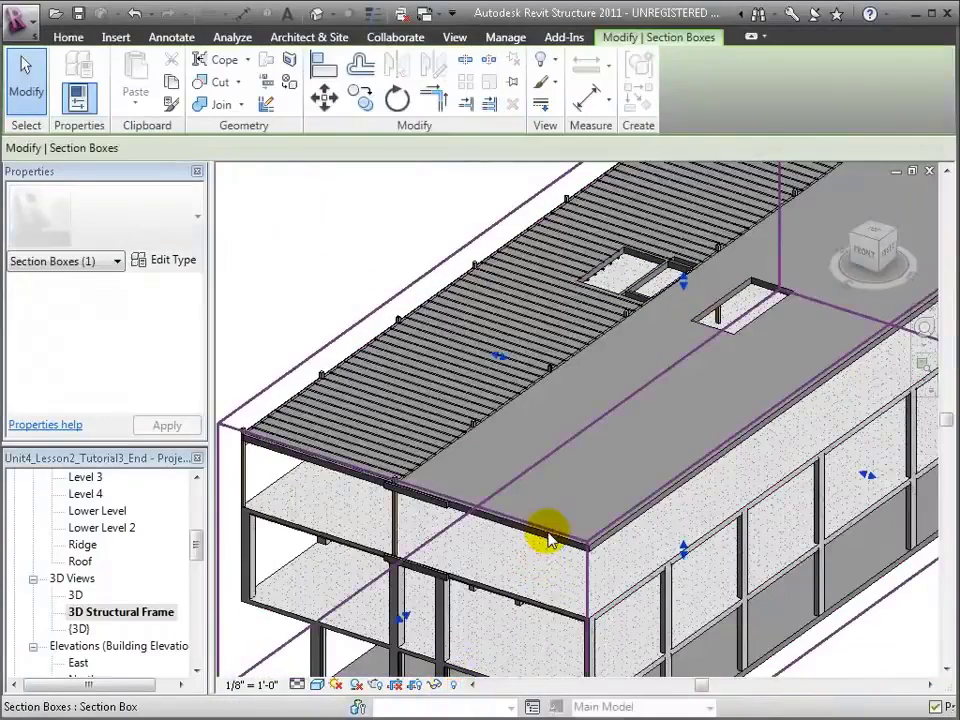
pyautogui.click(598, 555)
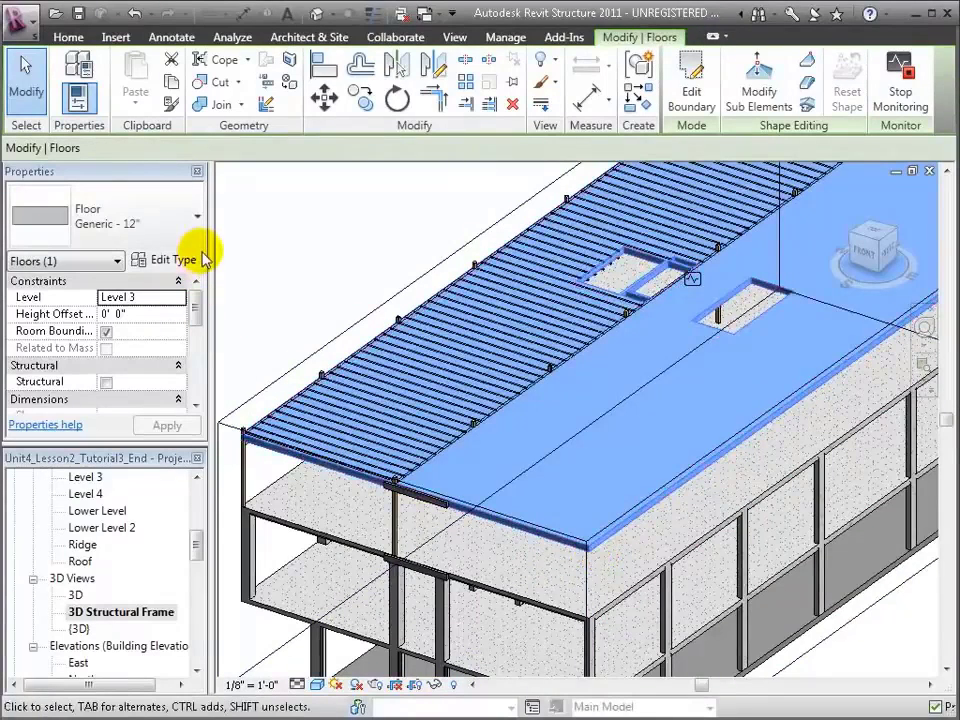
pyautogui.click(197, 216)
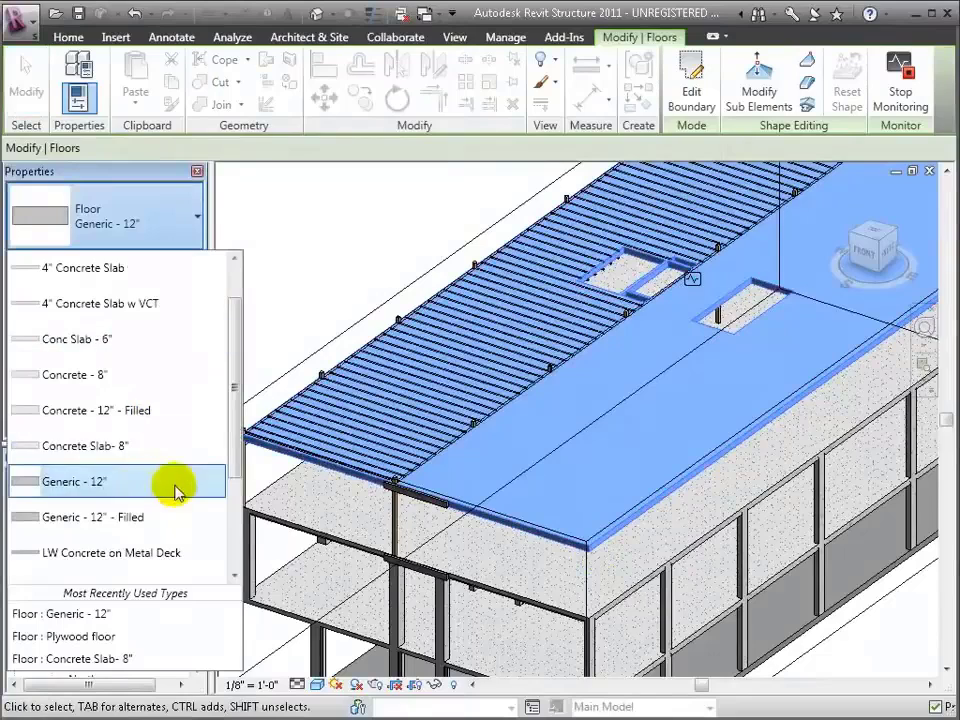
pyautogui.scroll(-3, 173, 495)
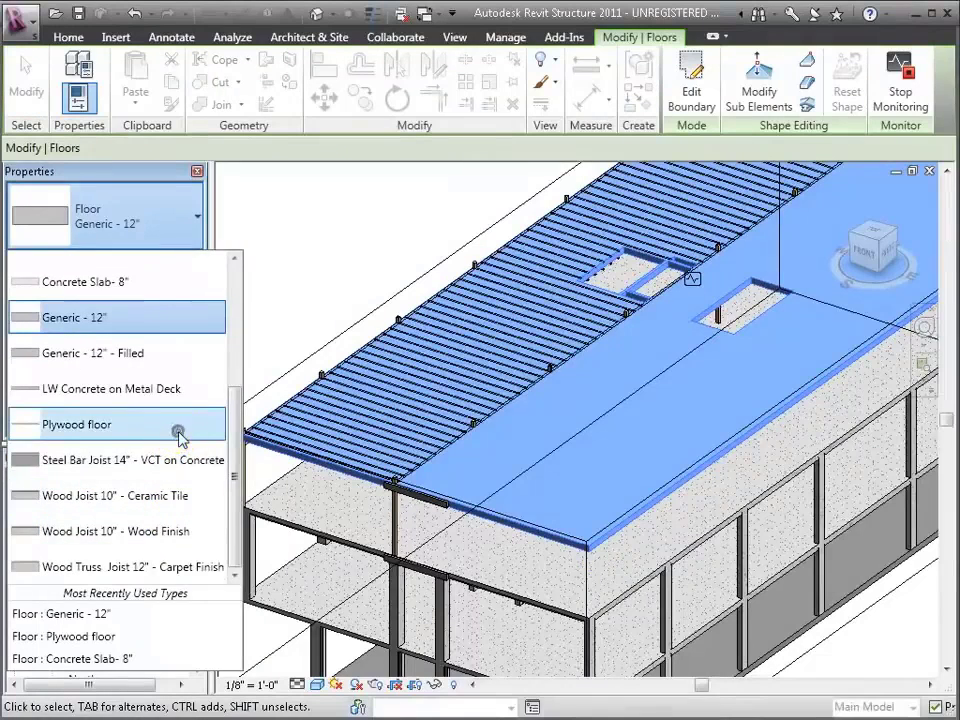